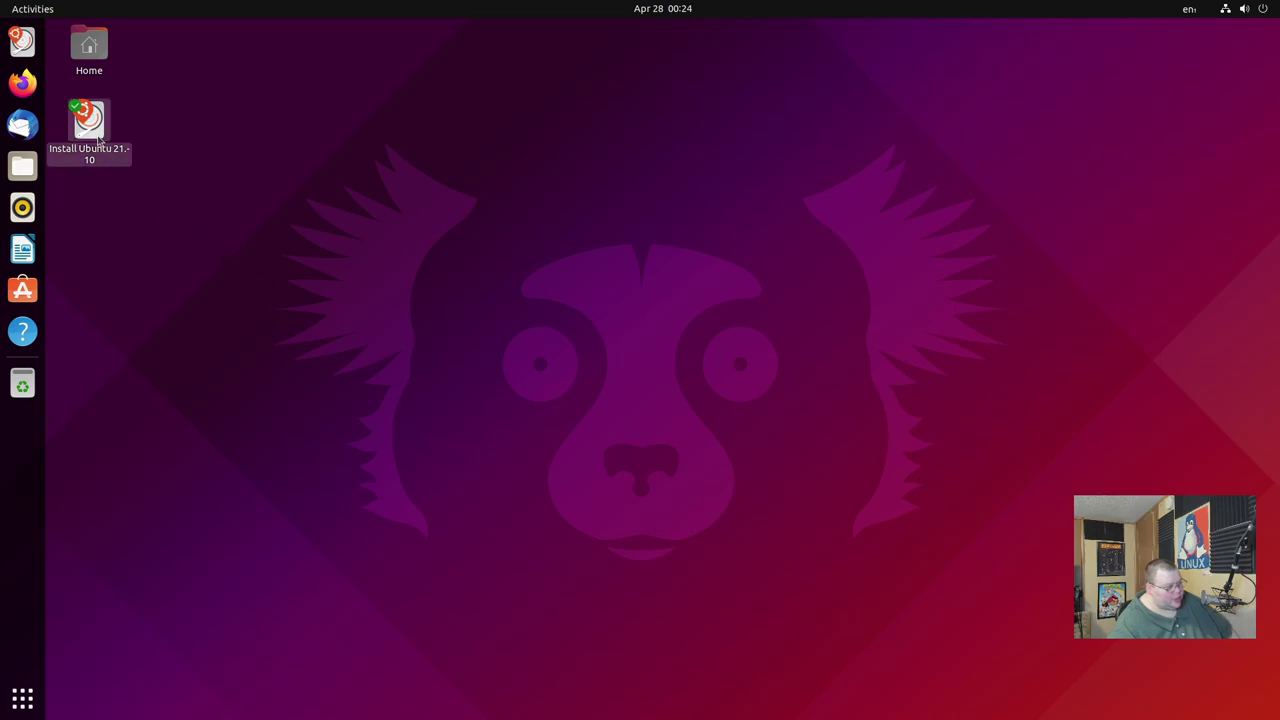
# Launch the Ubuntu 21.10 installer, keeping English language and the English (US) keyboard layout.
pyautogui.doubleClick(97, 138)
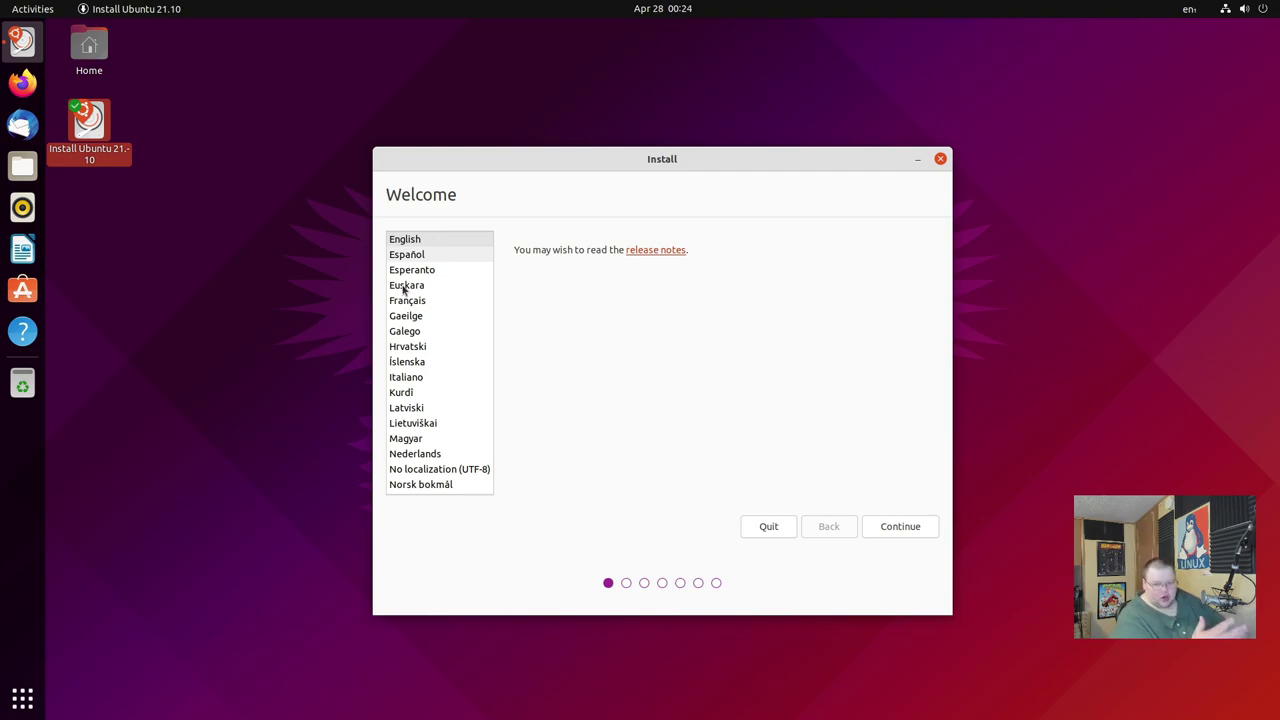
pyautogui.click(913, 530)
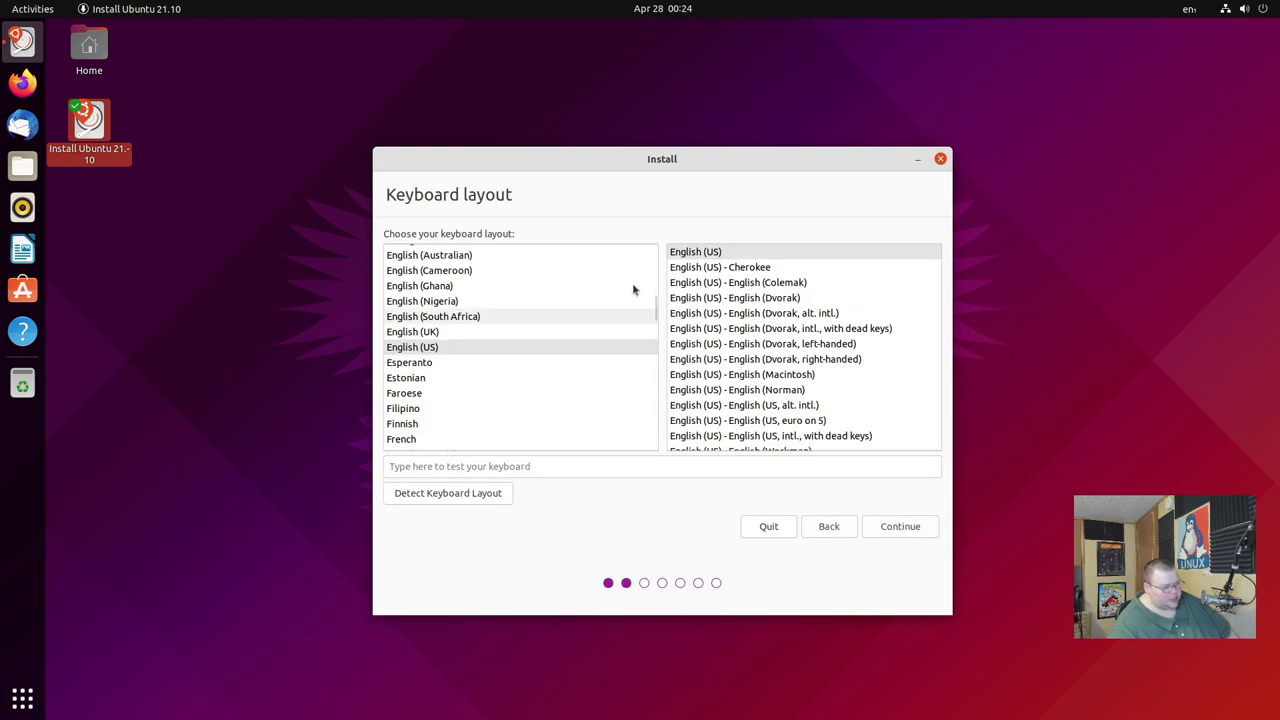
pyautogui.click(877, 531)
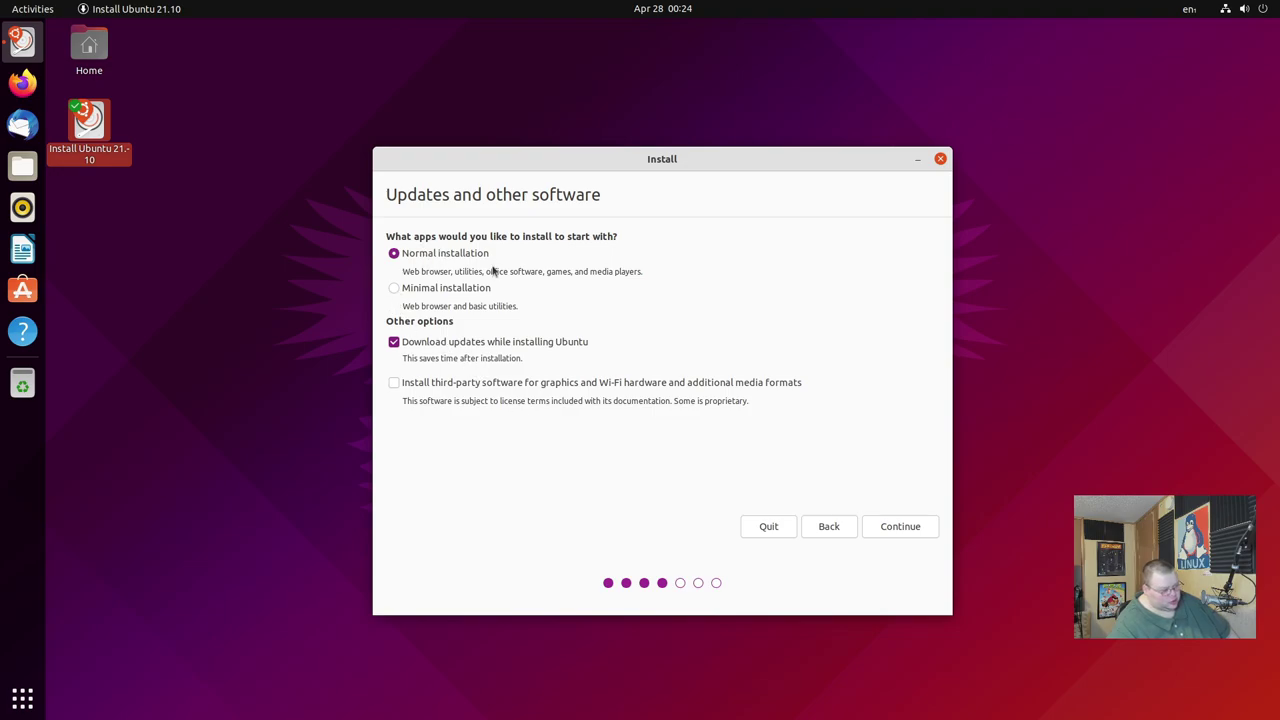
# Include third-party drivers and media formats, and skip downloading updates during installation.
pyautogui.click(393, 383)
pyautogui.click(394, 342)
pyautogui.click(904, 530)
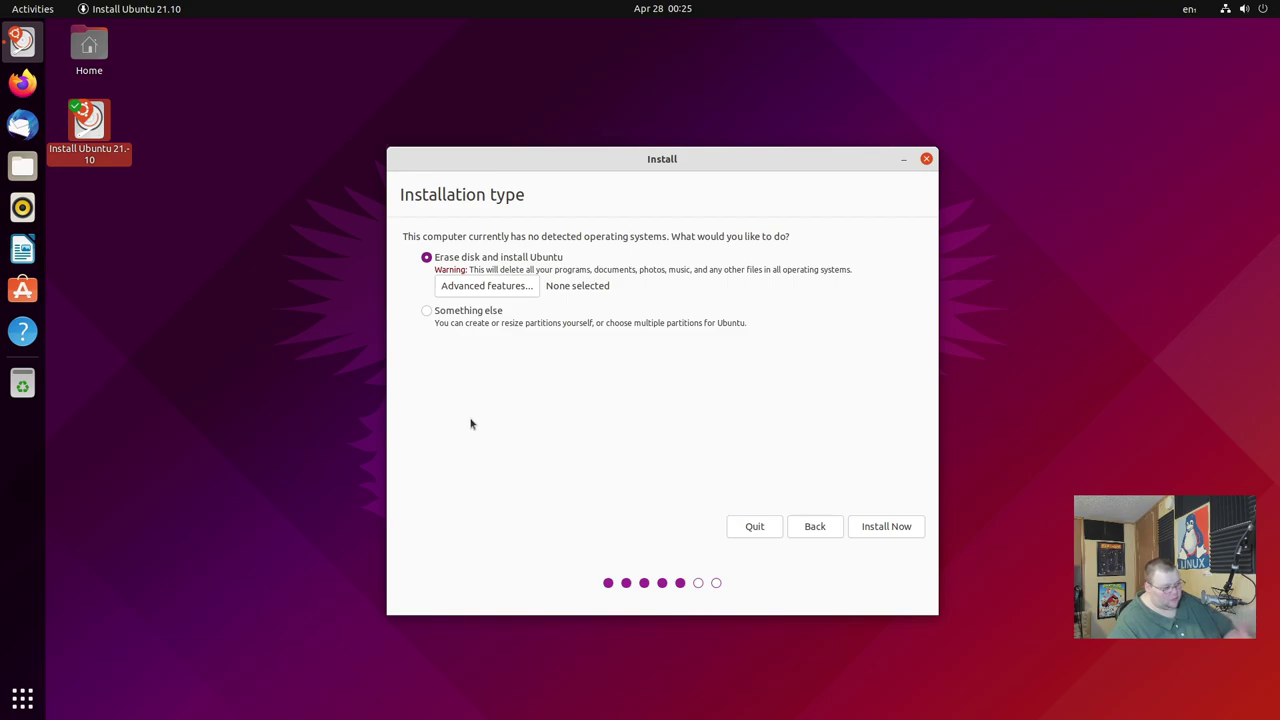
# Choose 'Something else' for manual partitioning, then bring up a terminal with Ctrl+Alt+T.
pyautogui.click(429, 313)
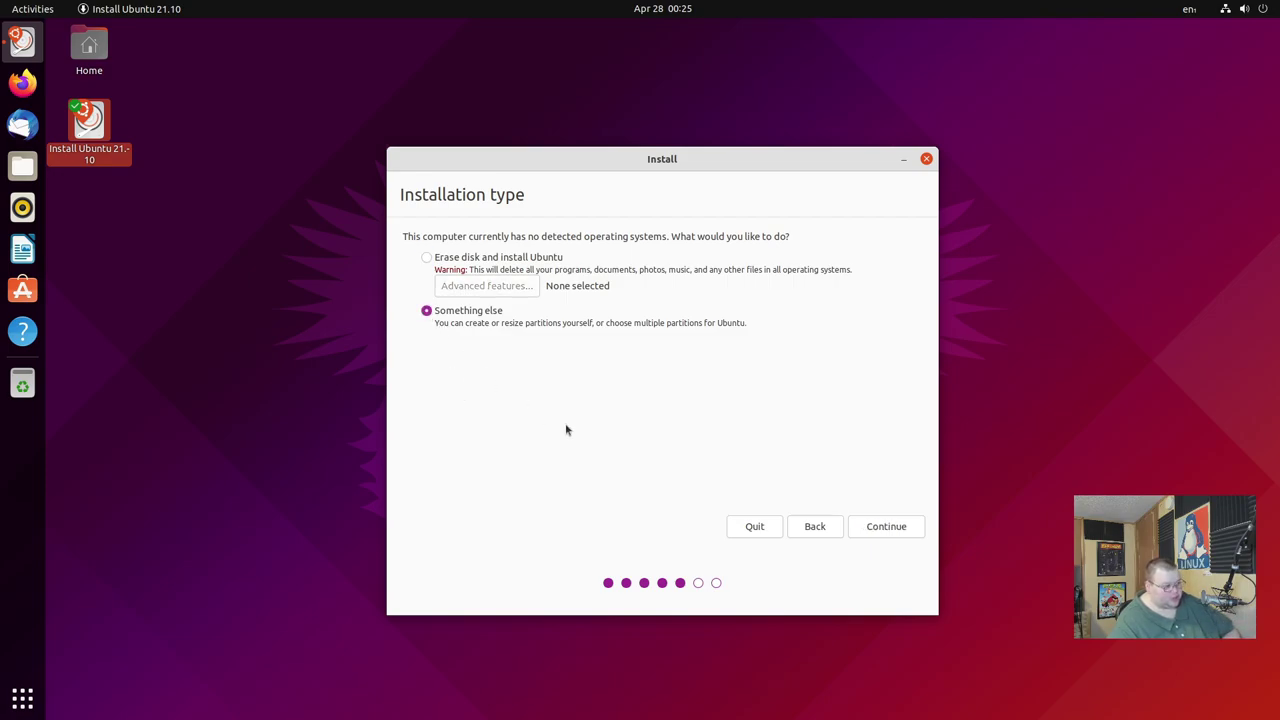
pyautogui.click(880, 532)
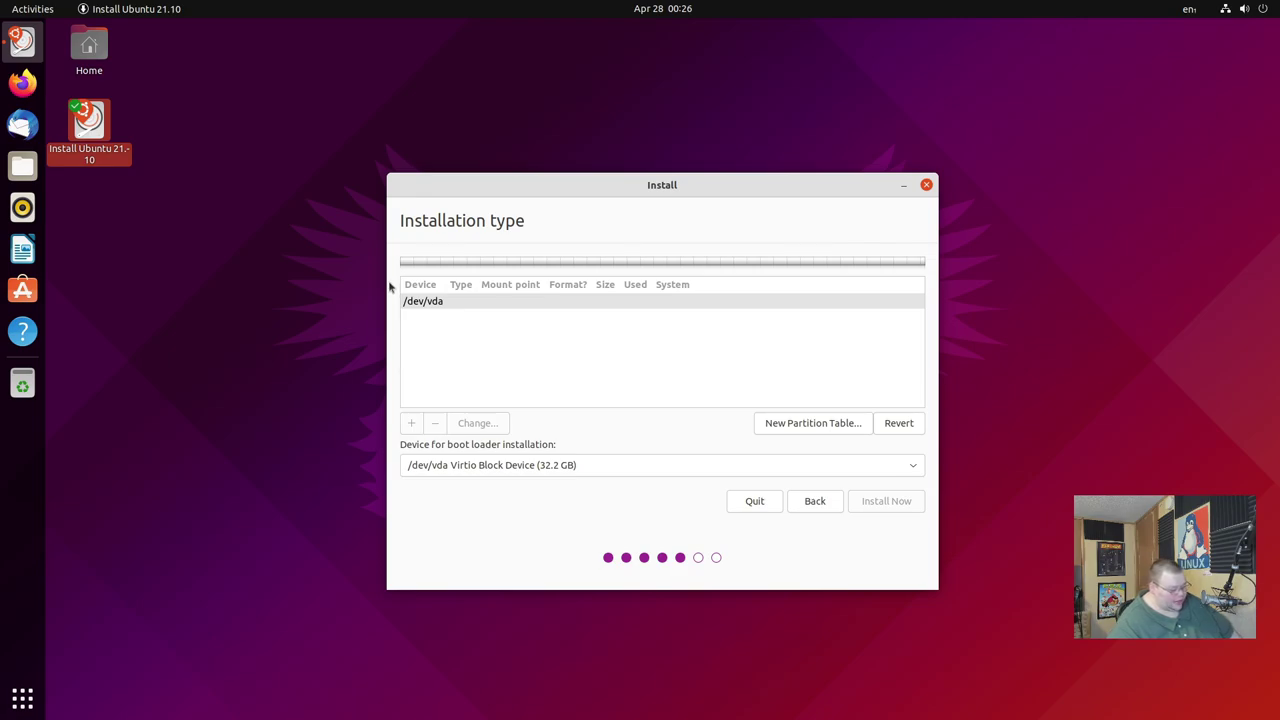
pyautogui.hotkey('ctrl', 'alt', 't')
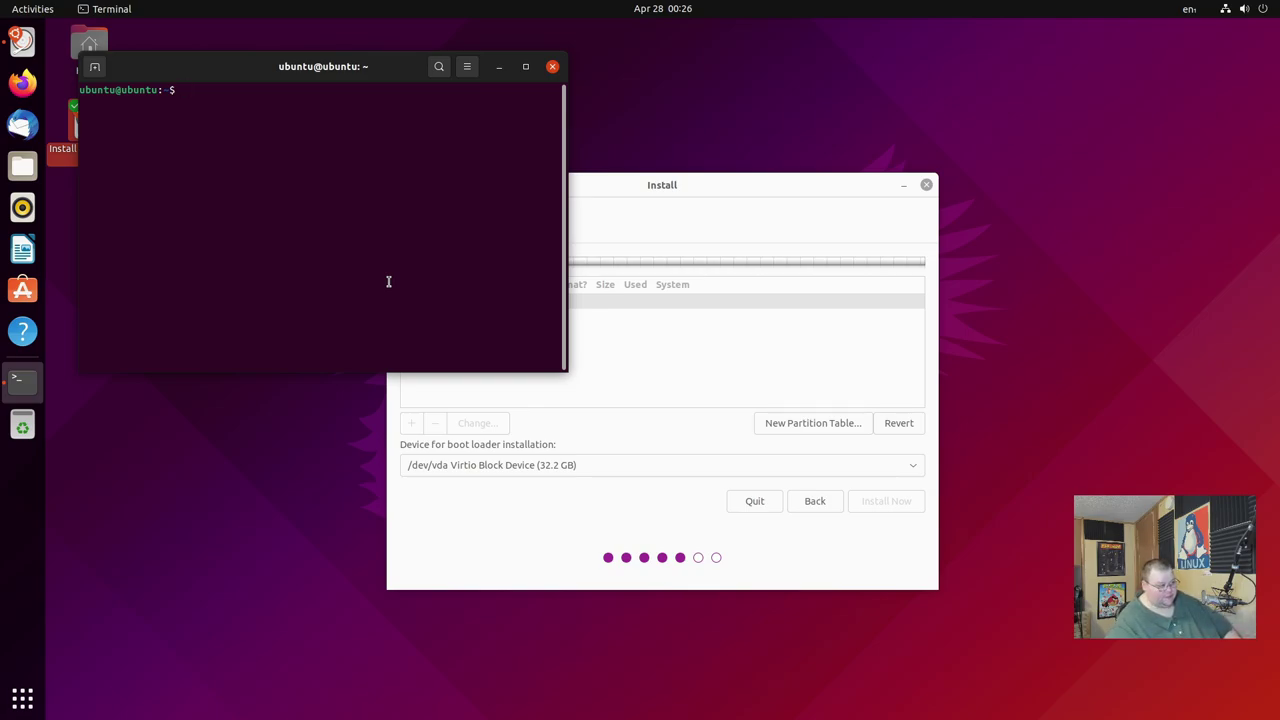
# Run lsblk and highlight the loop devices, sr0, and the empty 30G vda disk.
pyautogui.write('lsblk')
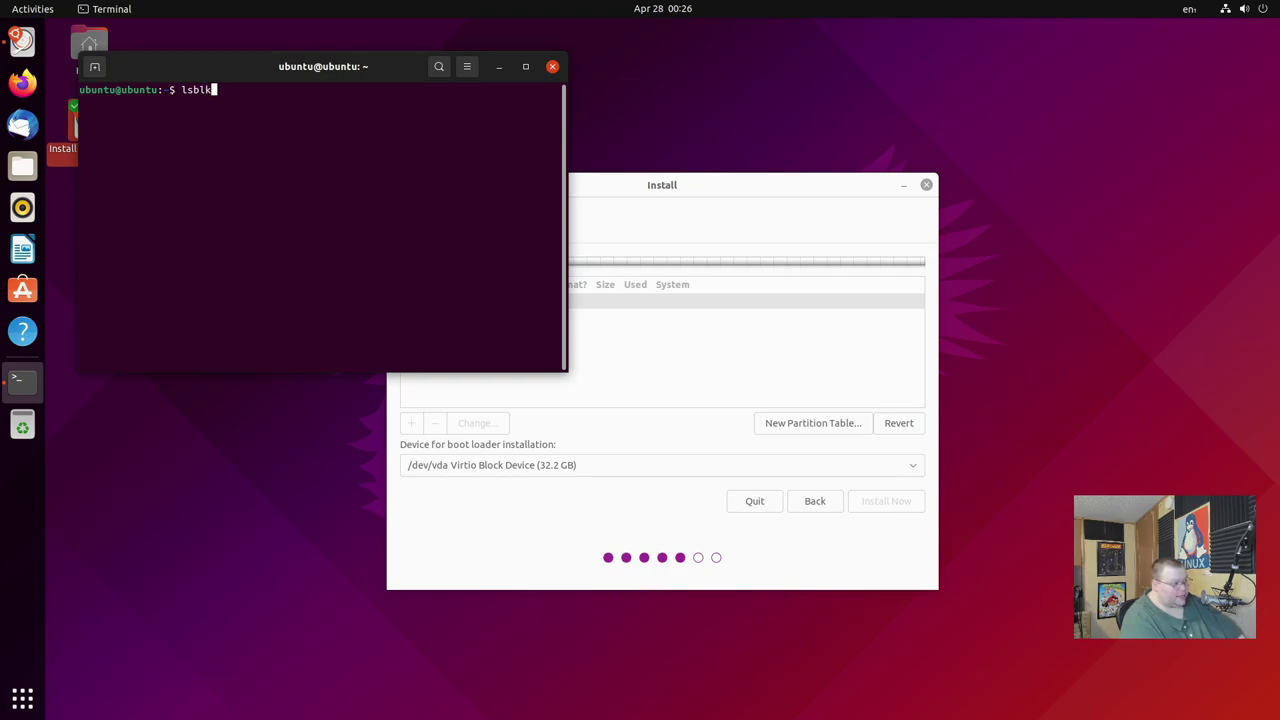
pyautogui.press('Return')
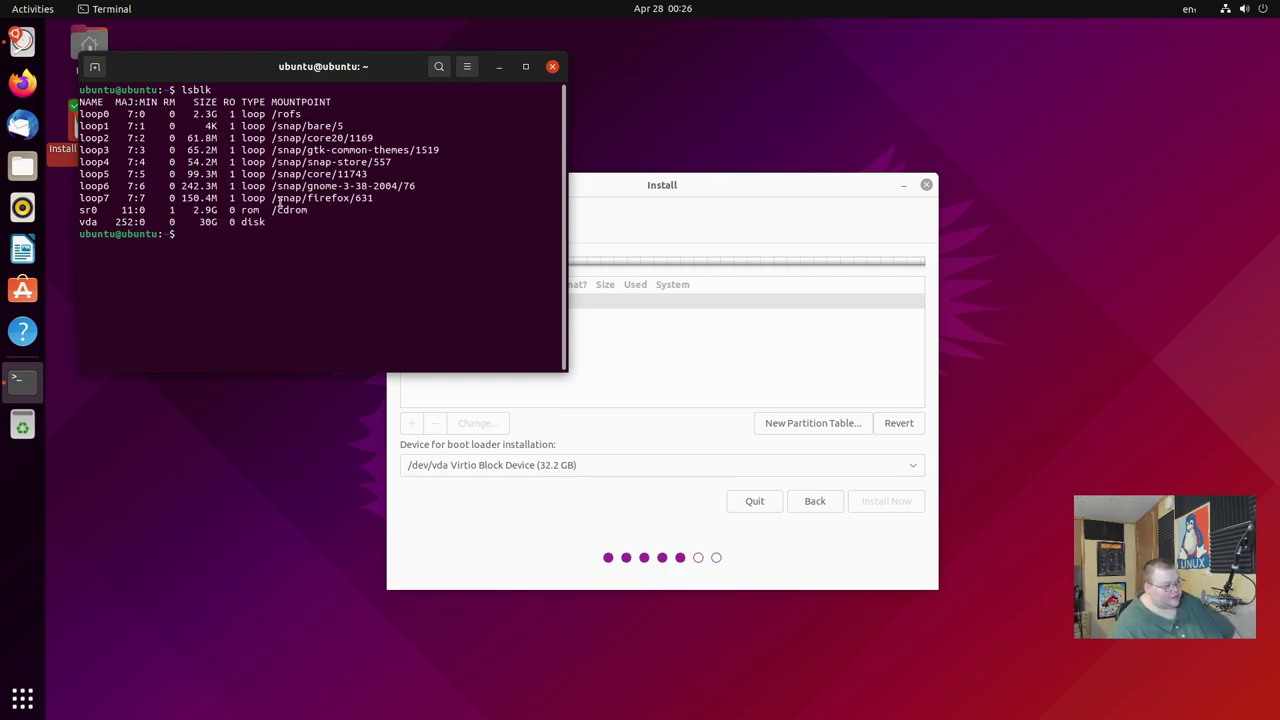
pyautogui.moveTo(390, 200); pyautogui.dragTo(77, 112)
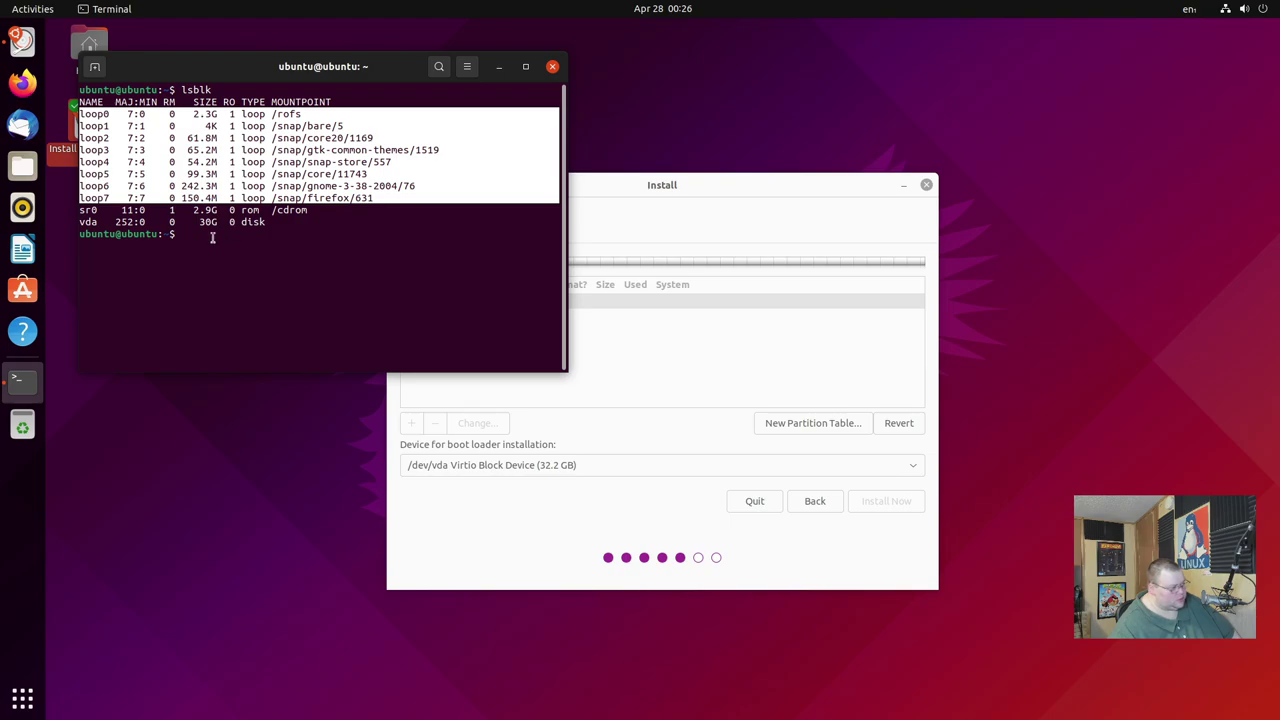
pyautogui.moveTo(91, 212); pyautogui.dragTo(294, 221)
pyautogui.click(84, 214)
pyautogui.click(215, 204)
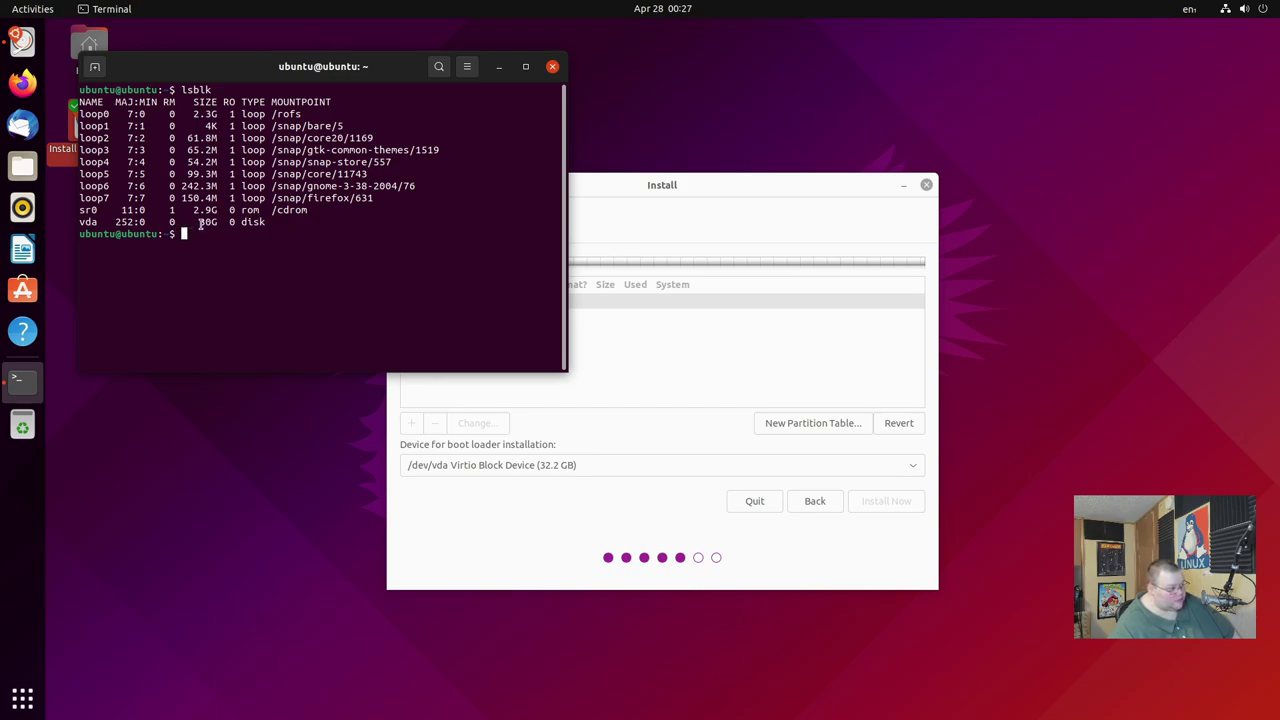
pyautogui.moveTo(190, 221); pyautogui.dragTo(220, 221)
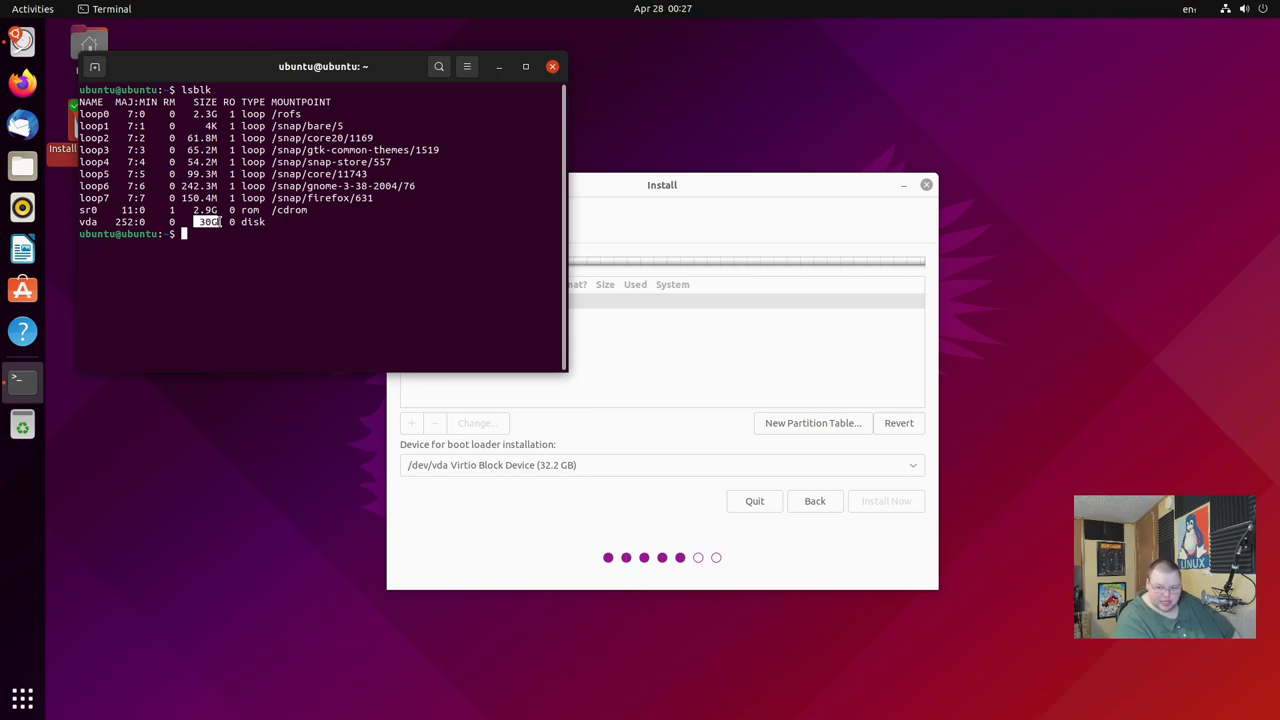
# Go back to Installation type, pick 'Something else' again, and continue to partitioning.
pyautogui.click(589, 520)
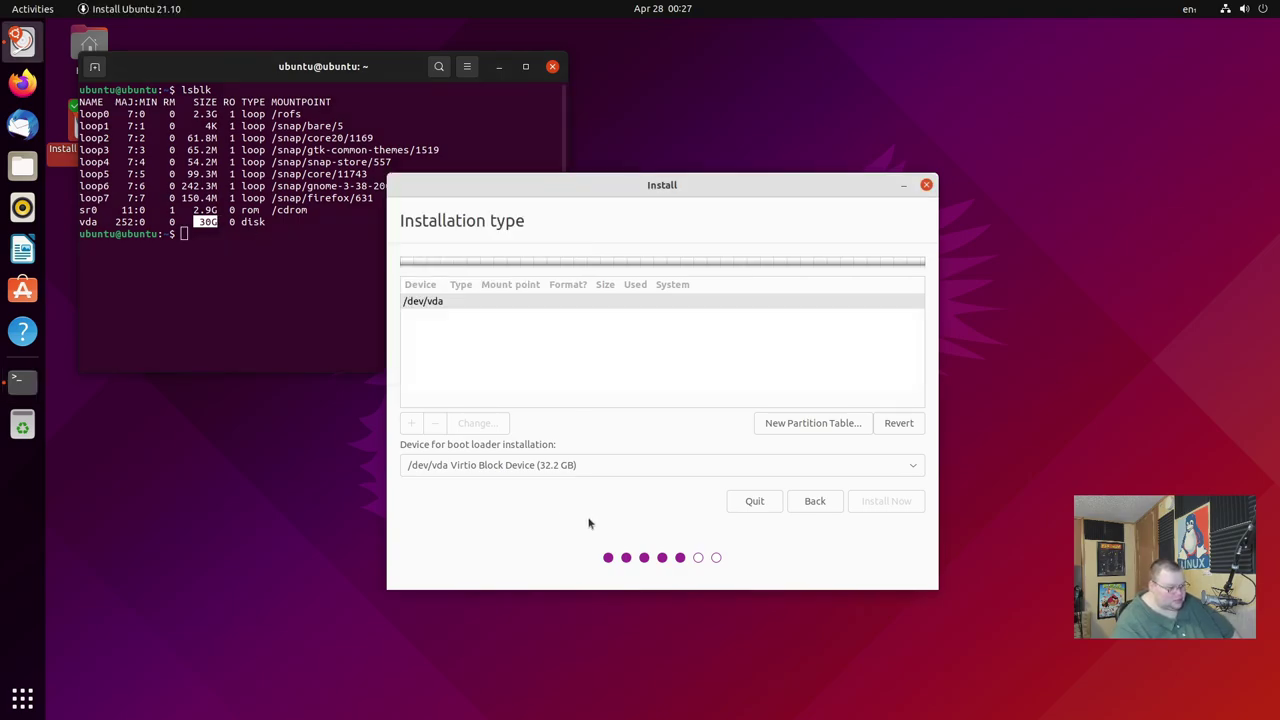
pyautogui.click(814, 503)
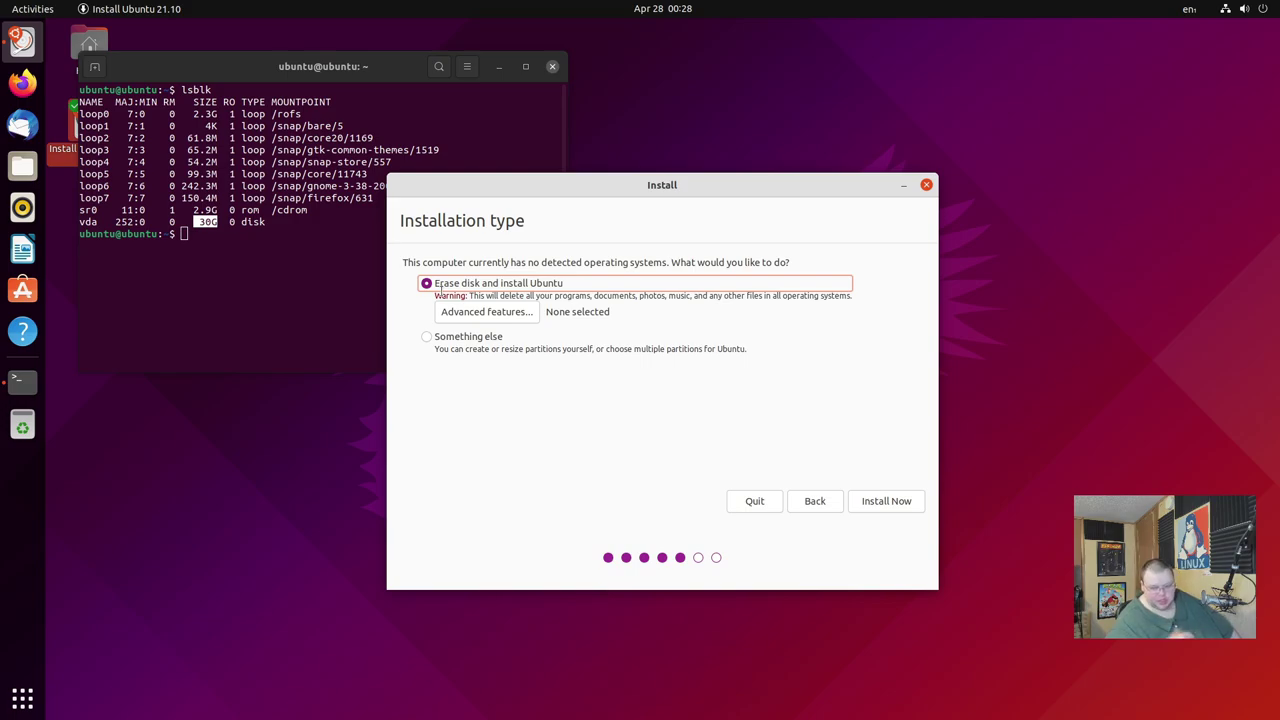
pyautogui.click(427, 340)
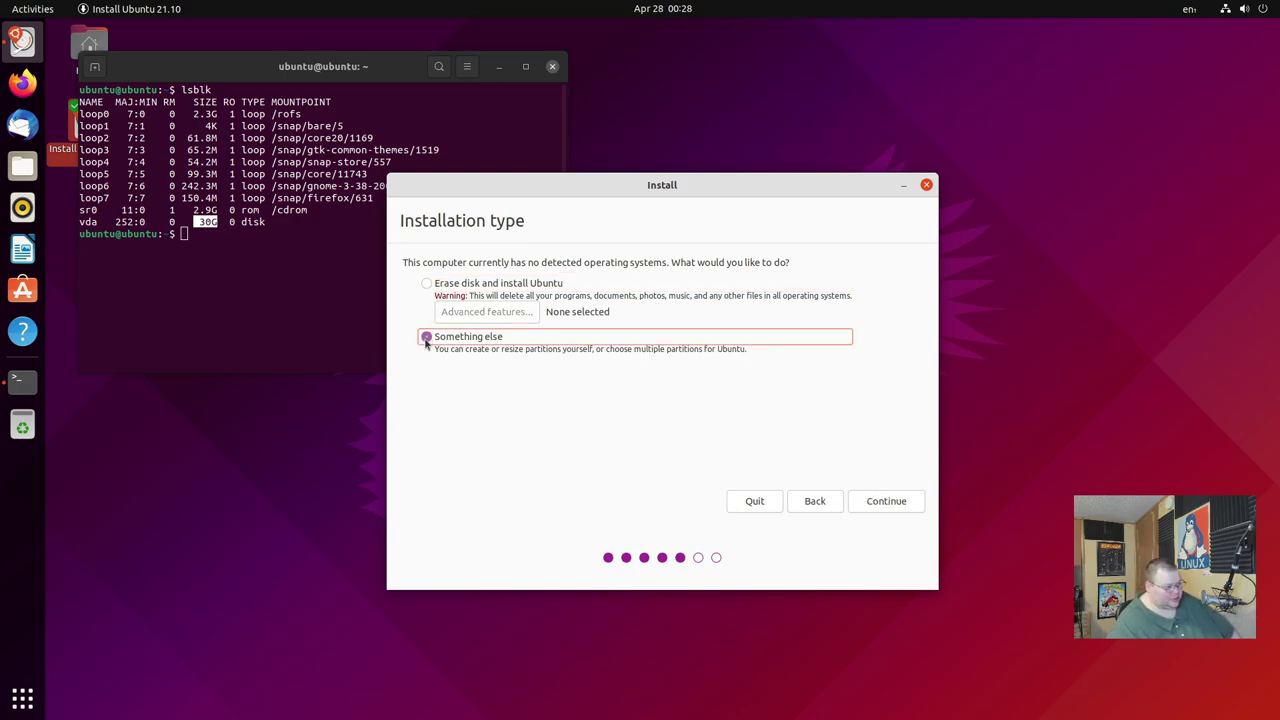
pyautogui.click(870, 503)
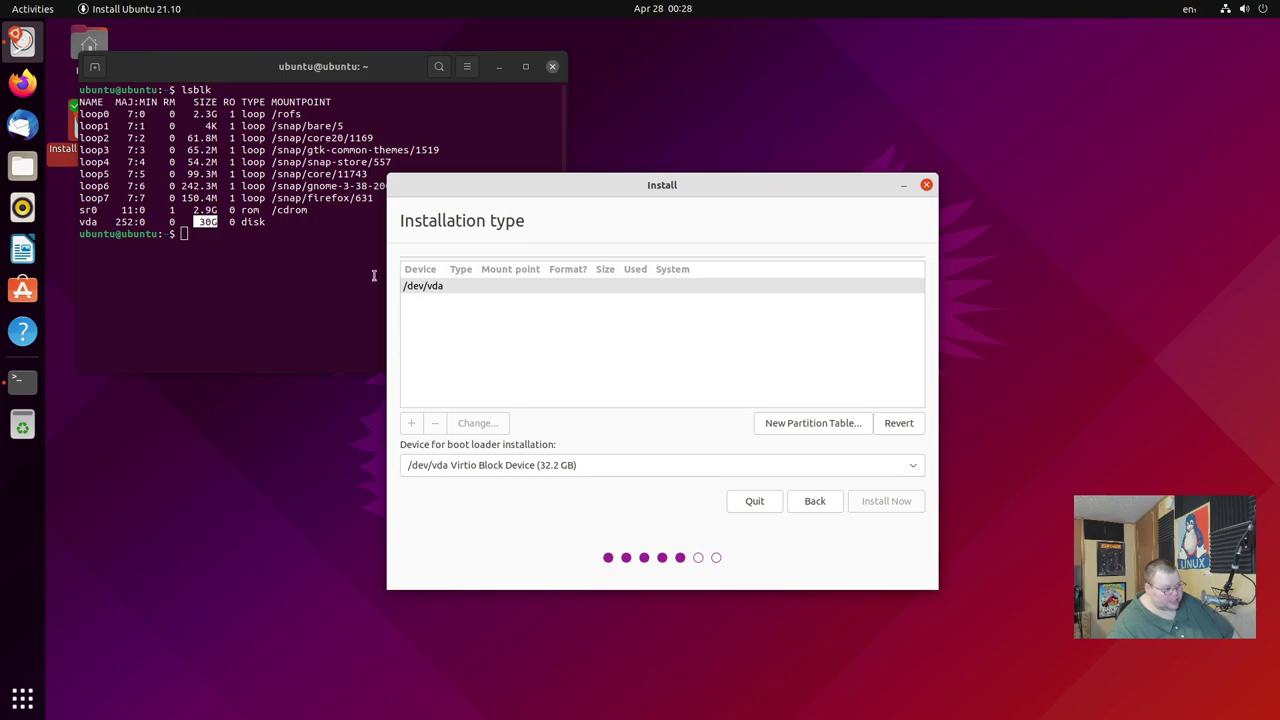
# Point out vda in the lsblk output, close the terminal, and request a new partition table on /dev/vda.
pyautogui.click(291, 238)
pyautogui.click(724, 335)
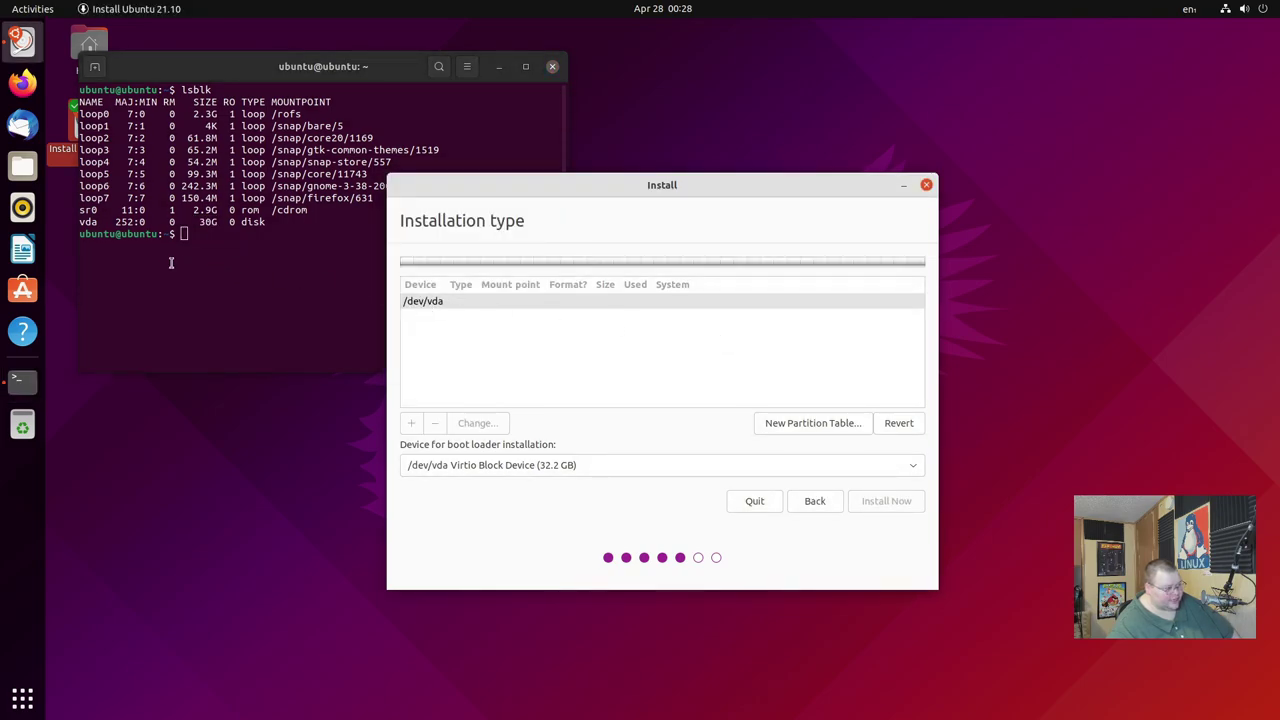
pyautogui.click(150, 250)
pyautogui.moveTo(80, 222); pyautogui.dragTo(270, 222)
pyautogui.click(236, 222)
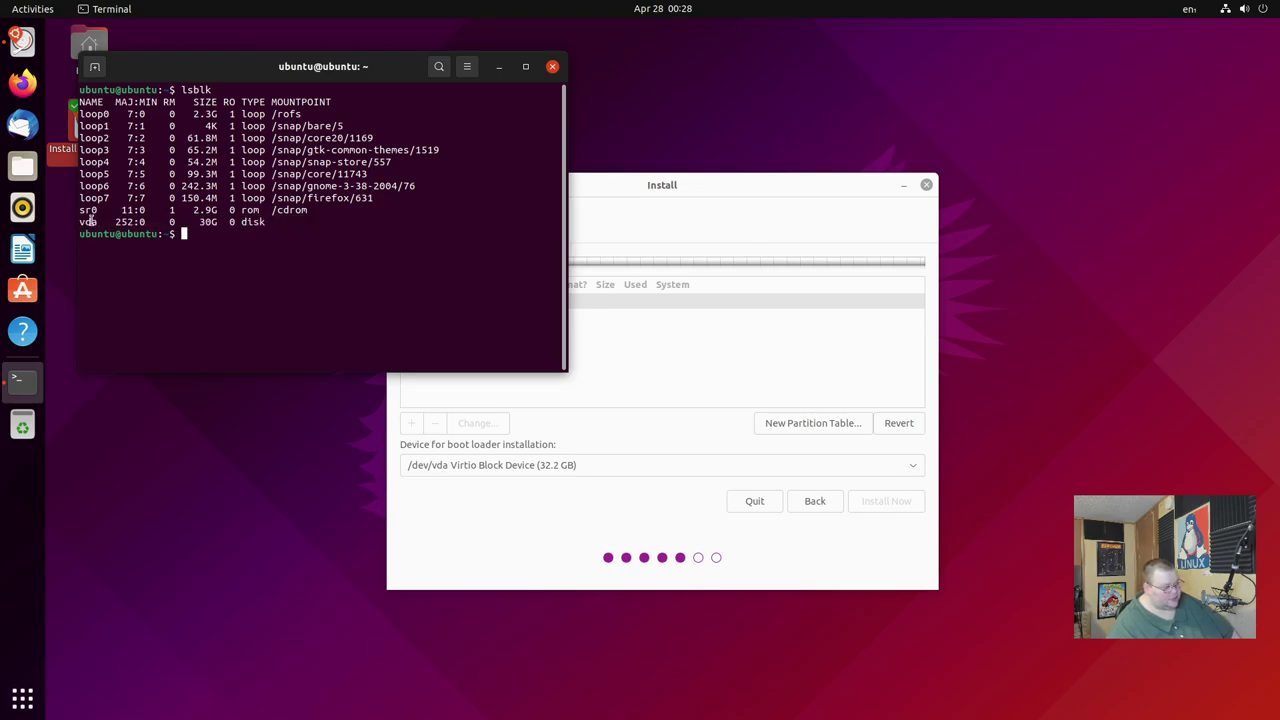
pyautogui.moveTo(80, 222); pyautogui.dragTo(200, 222)
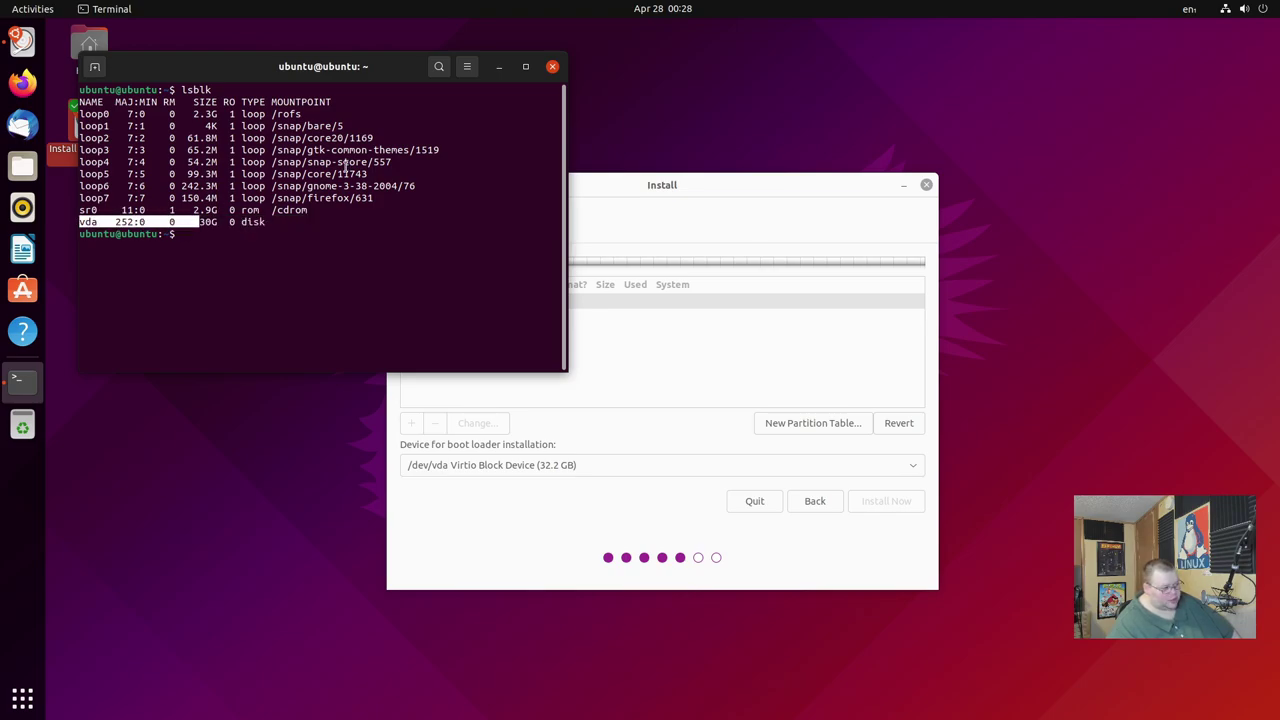
pyautogui.click(551, 67)
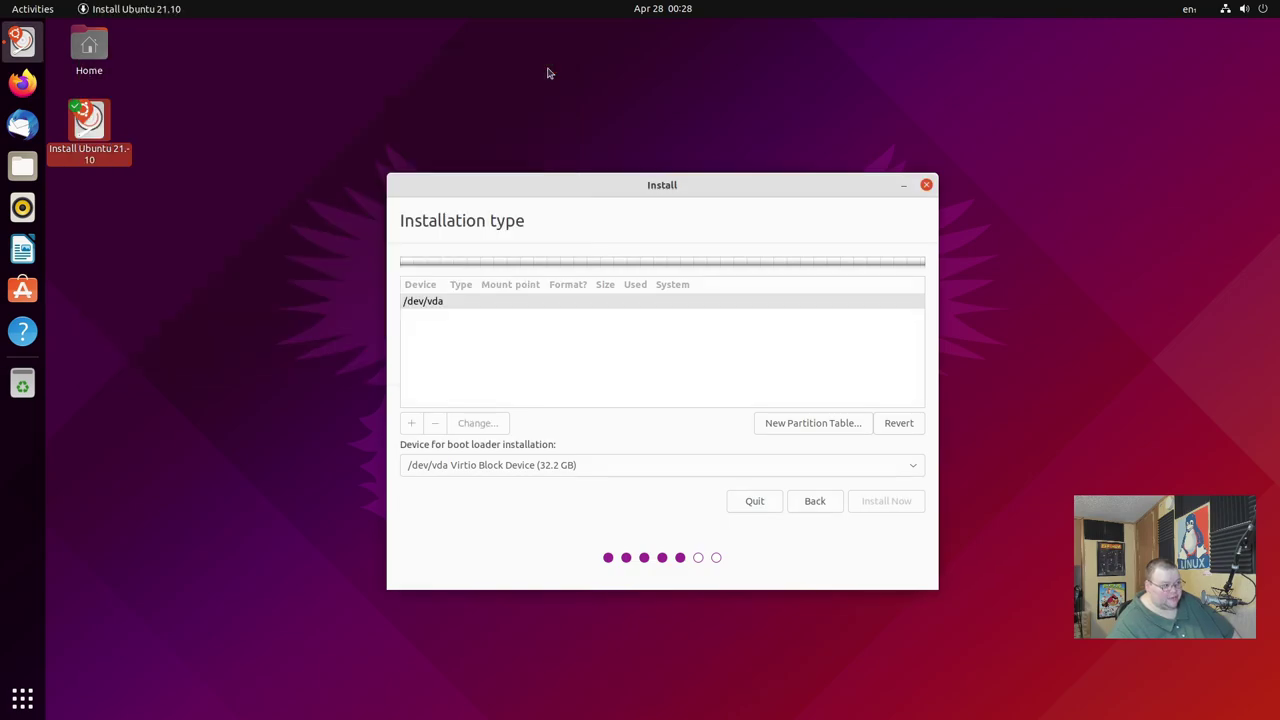
pyautogui.click(793, 428)
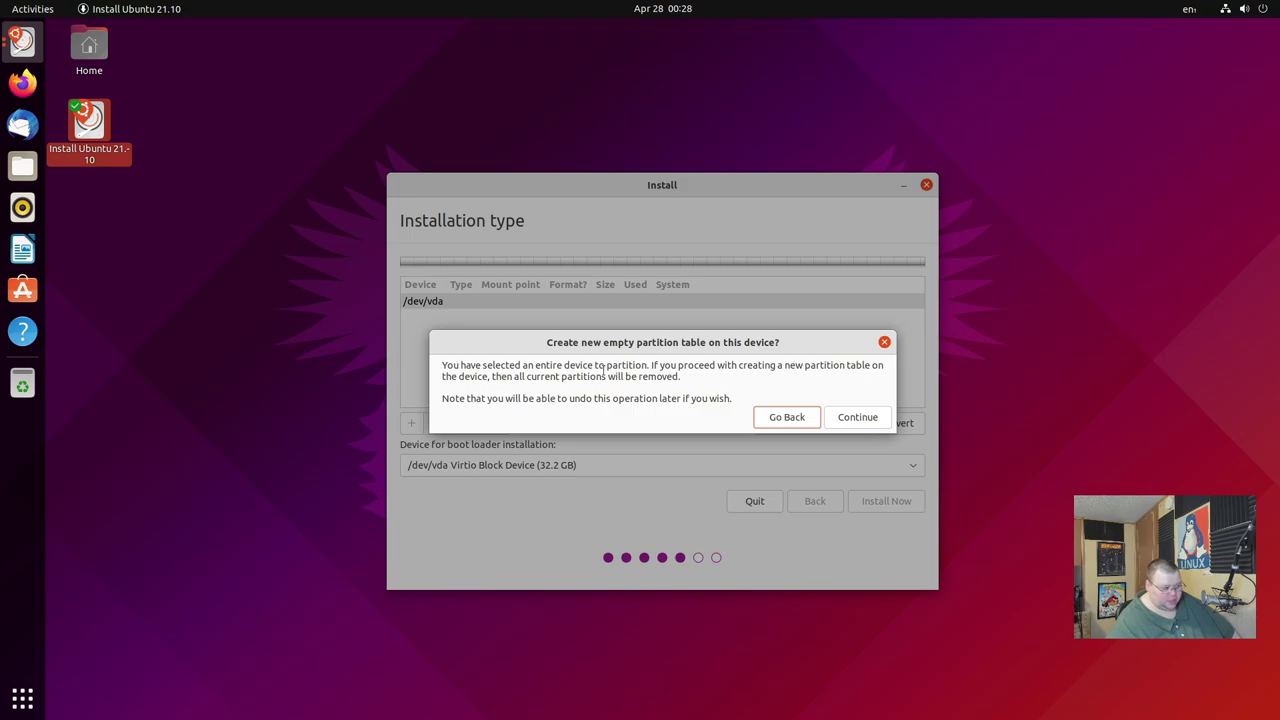
# Confirm the empty partition table on /dev/vda and select its 32212 MB free space.
pyautogui.click(857, 417)
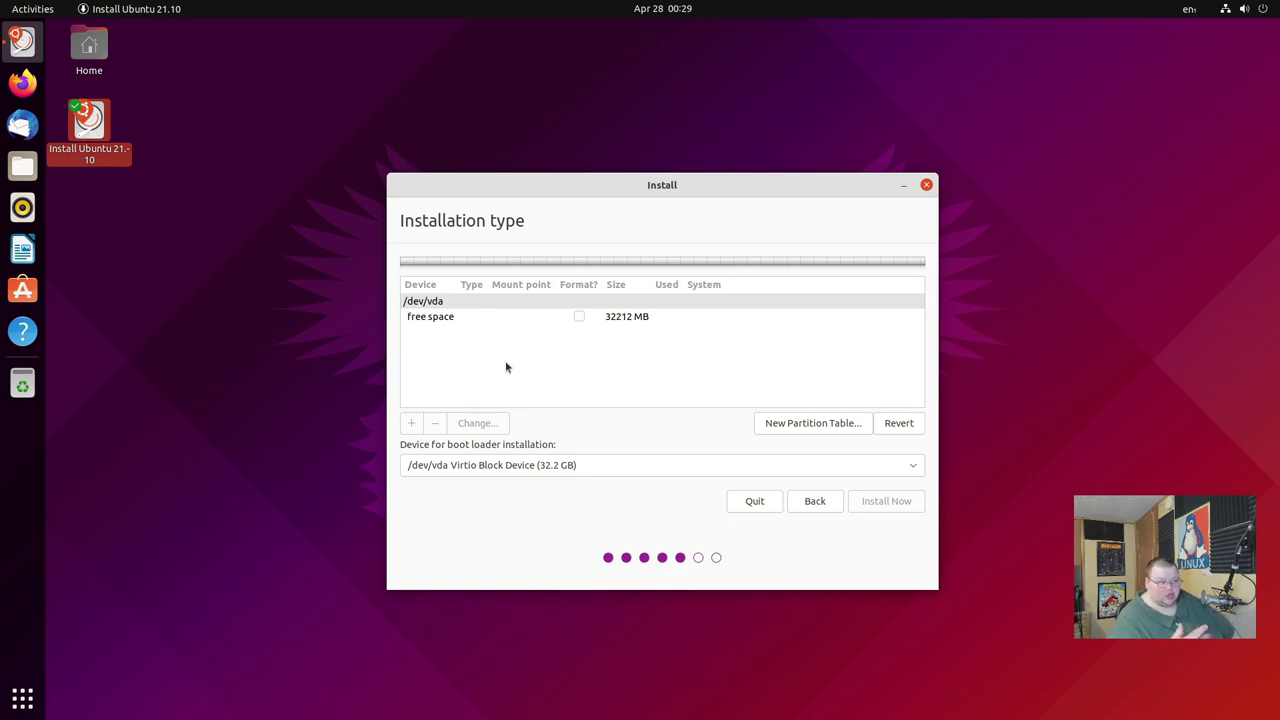
pyautogui.click(443, 318)
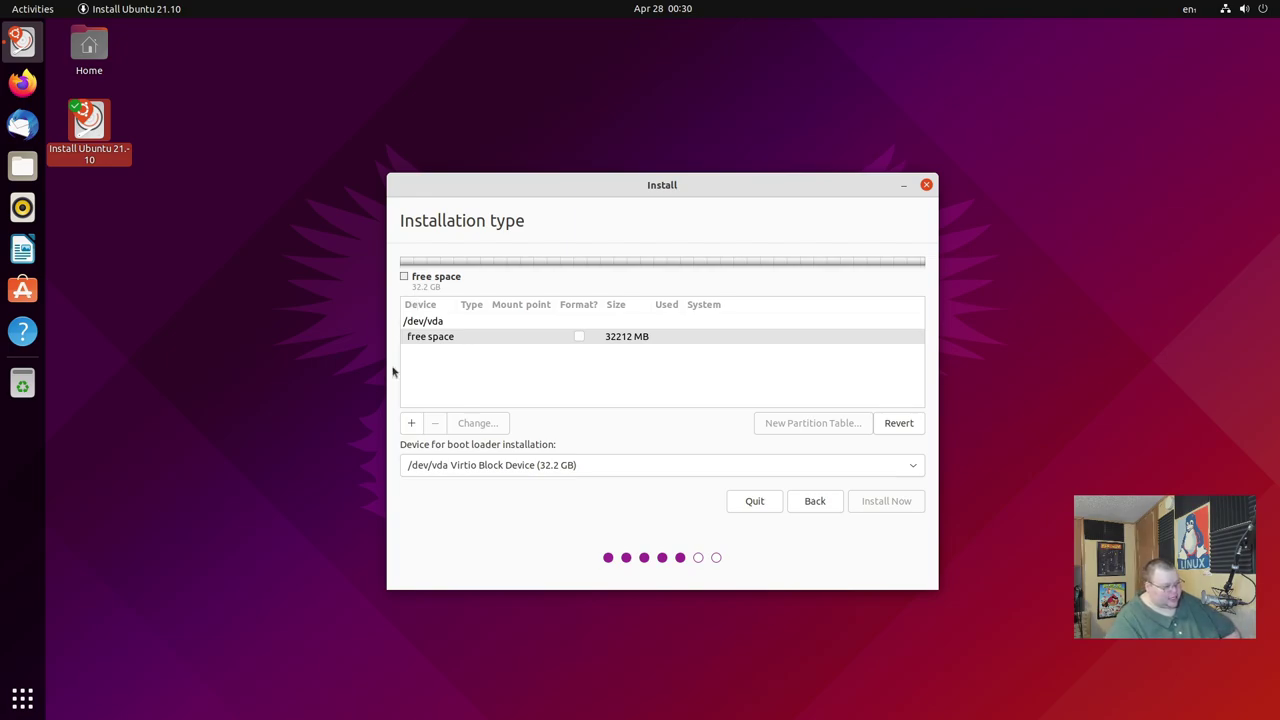
# Start a new partition in the free space, trying a 3 MB size and BIOS boot or EFI use.
pyautogui.click(410, 424)
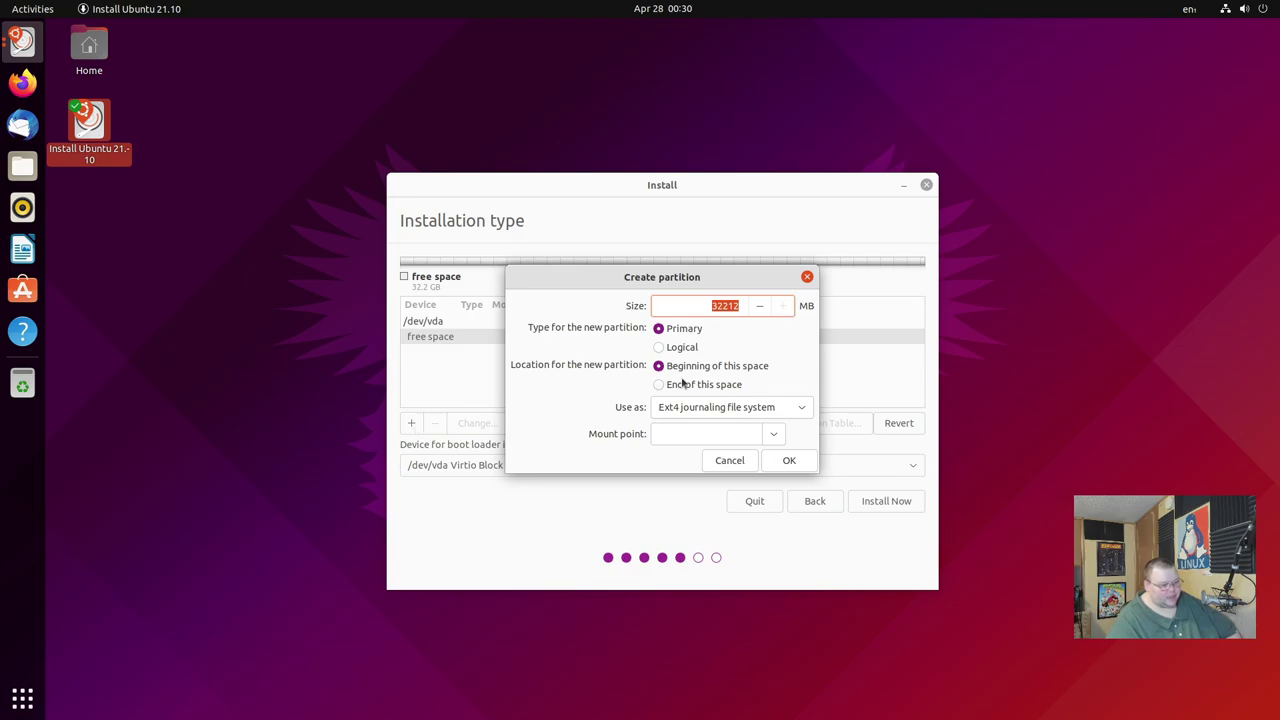
pyautogui.click(744, 302)
pyautogui.doubleClick(744, 302)
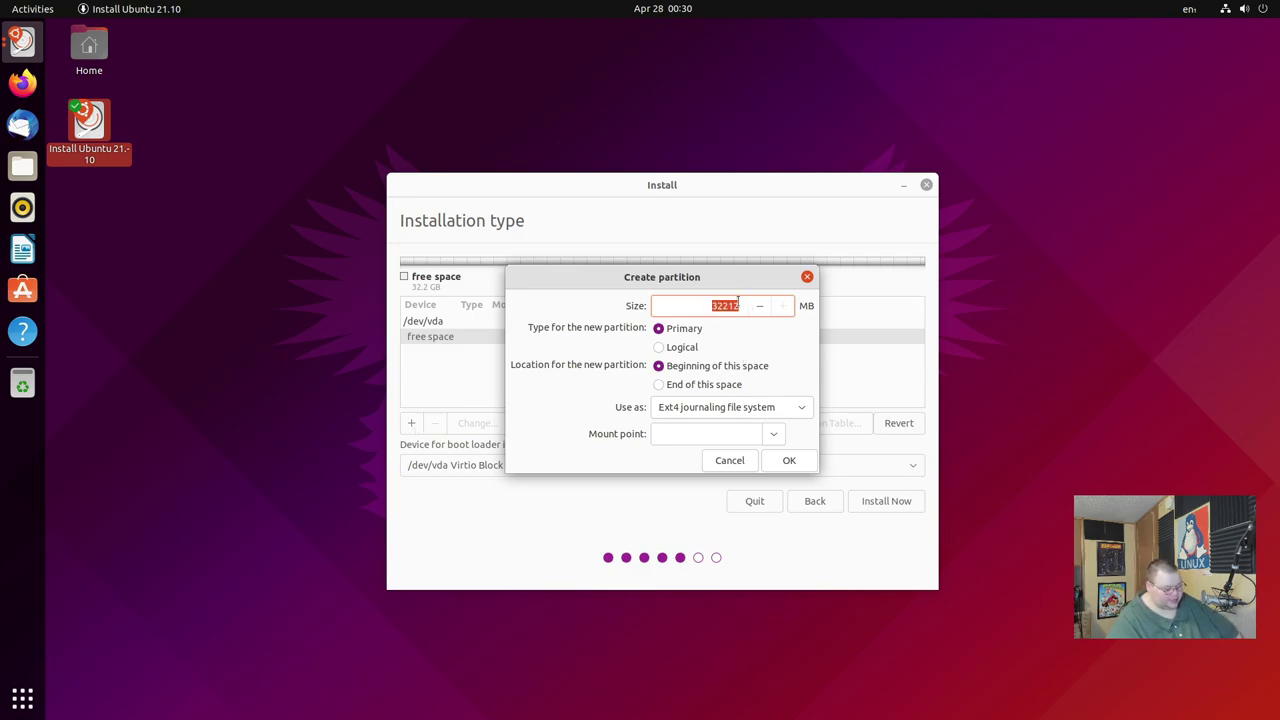
pyautogui.write('3')
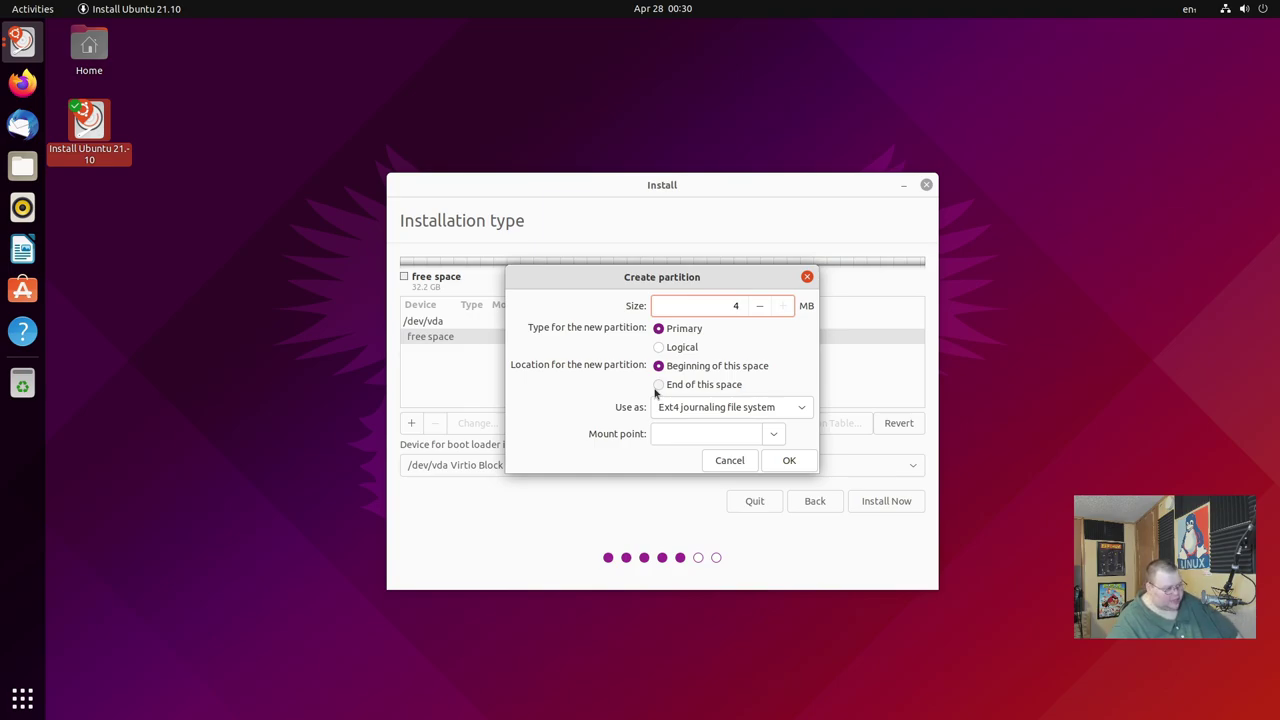
pyautogui.click(802, 411)
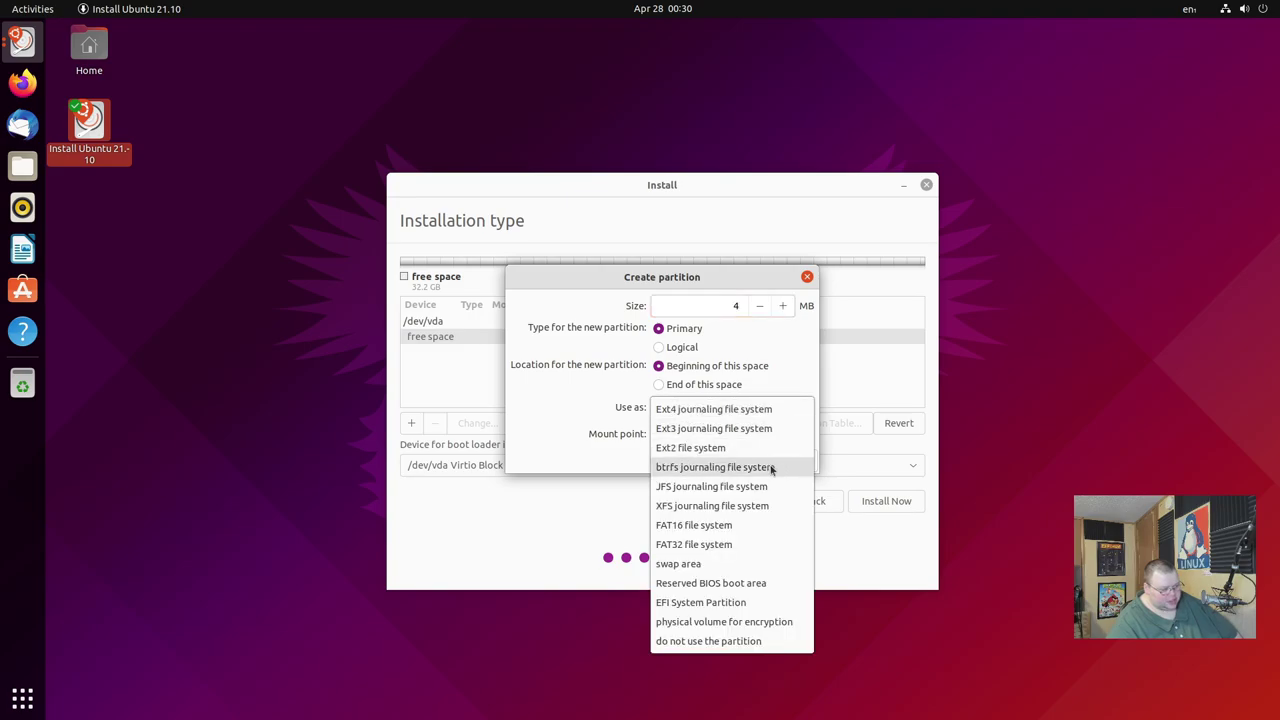
pyautogui.click(752, 588)
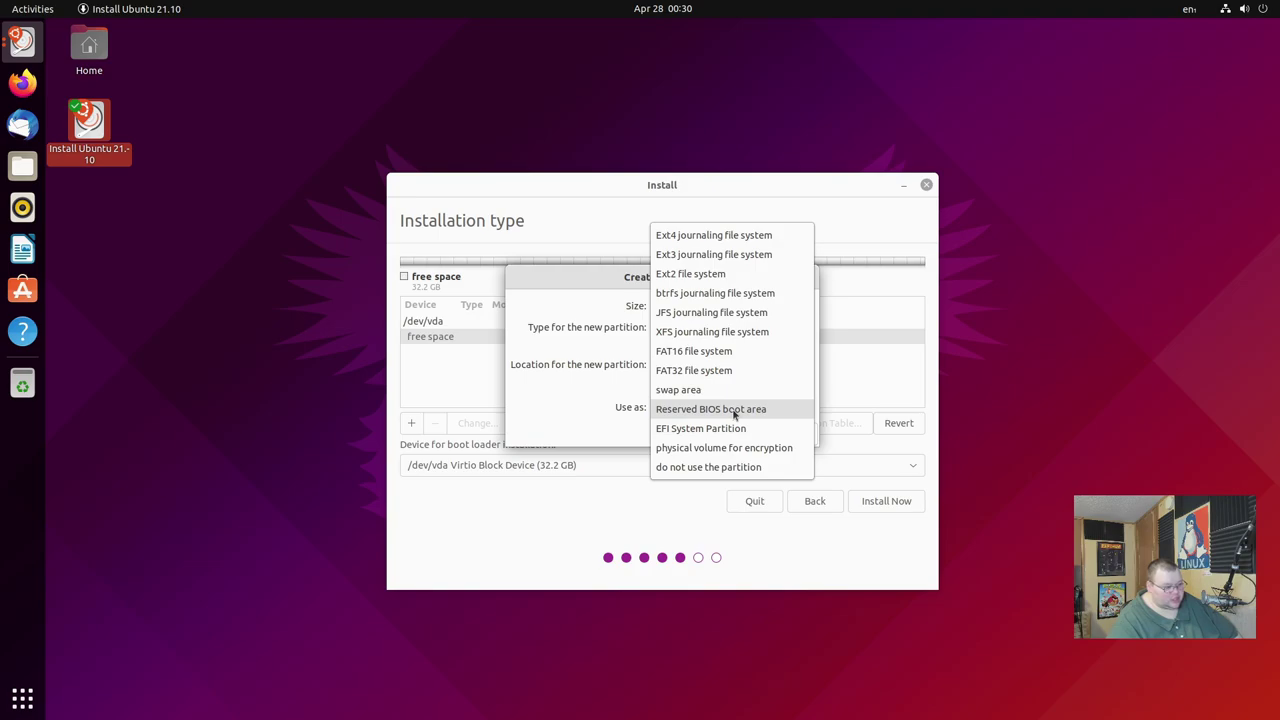
pyautogui.click(723, 428)
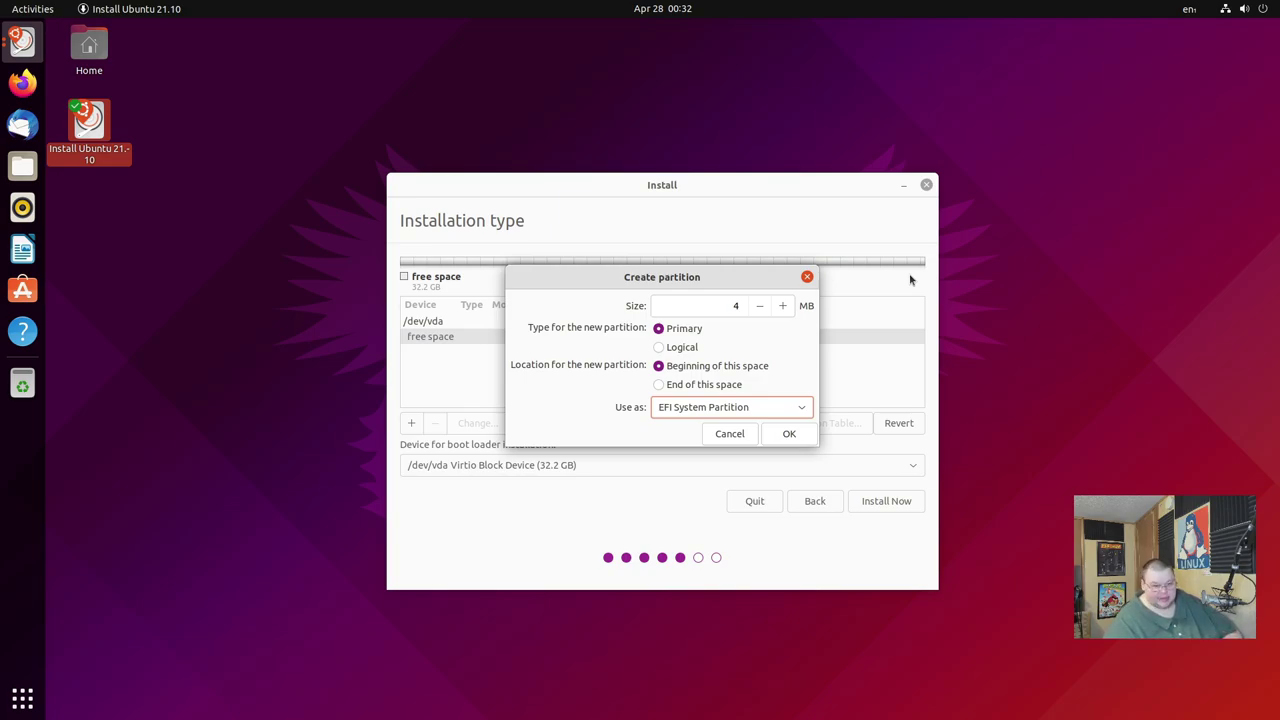
# Set the partition to 4 MB as a reserved BIOS boot area and create it.
pyautogui.click(737, 309)
pyautogui.write('500')
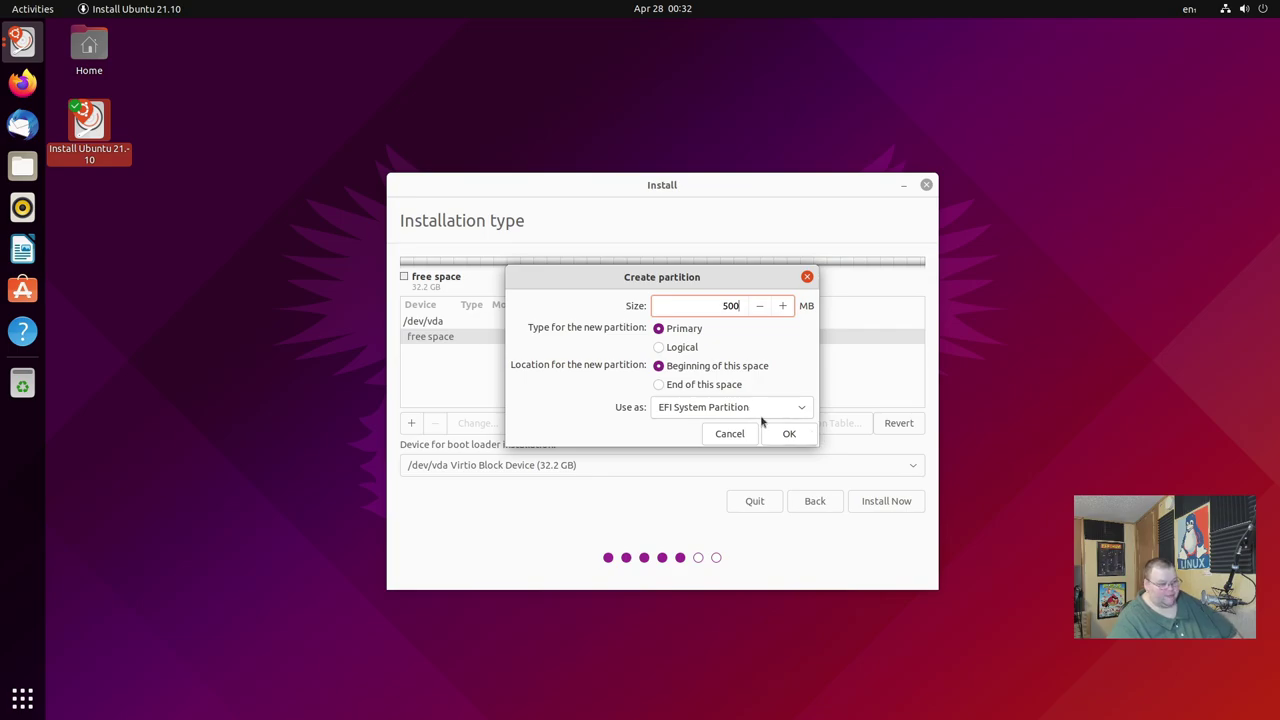
pyautogui.doubleClick(749, 305)
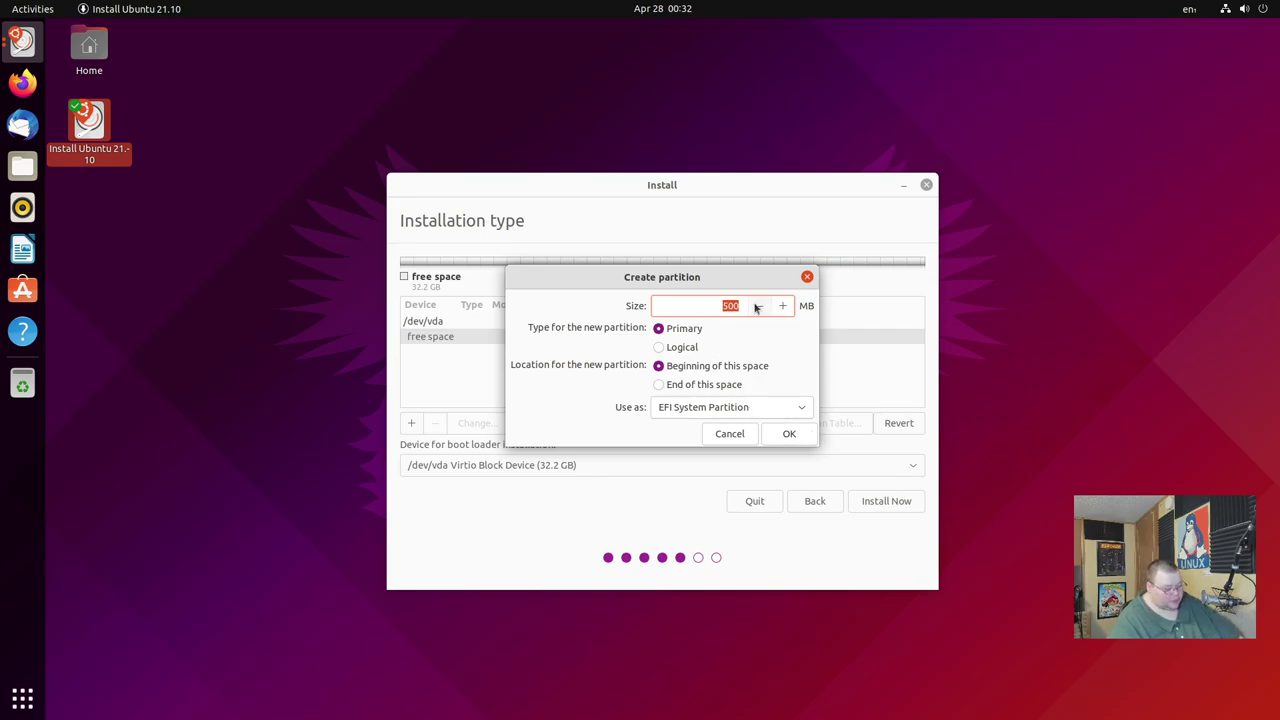
pyautogui.write('4')
pyautogui.click(760, 408)
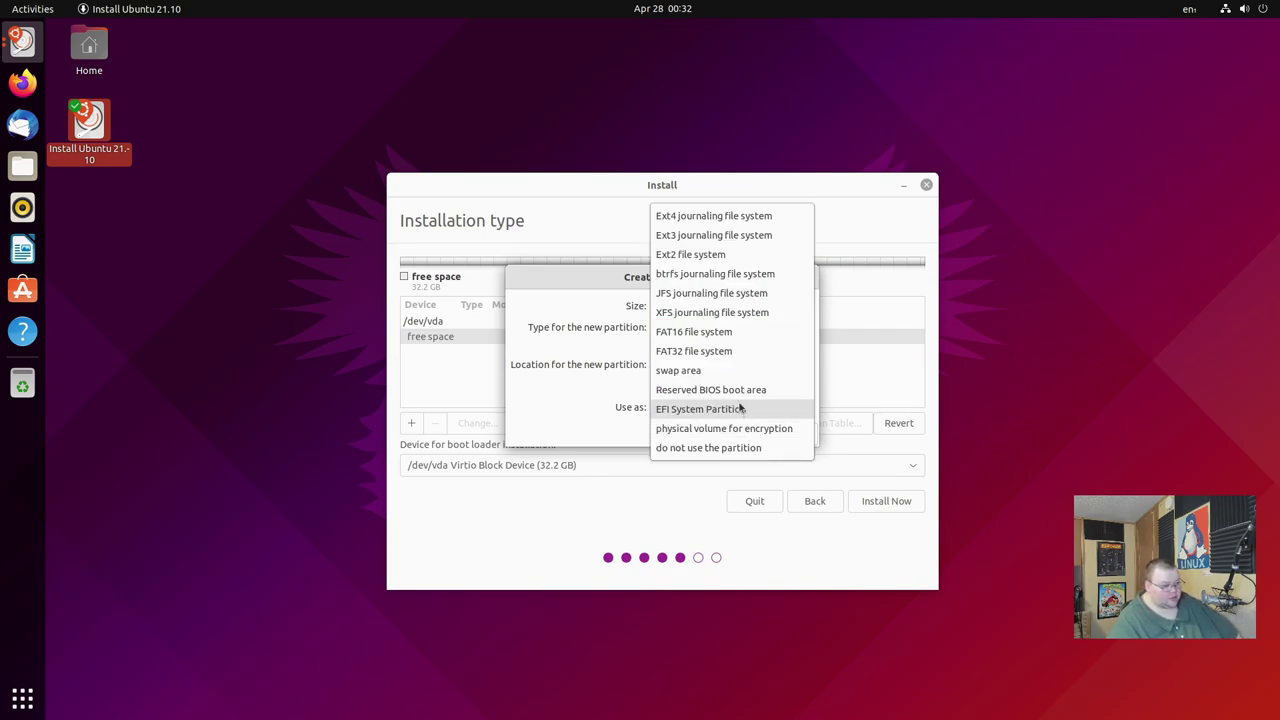
pyautogui.click(738, 392)
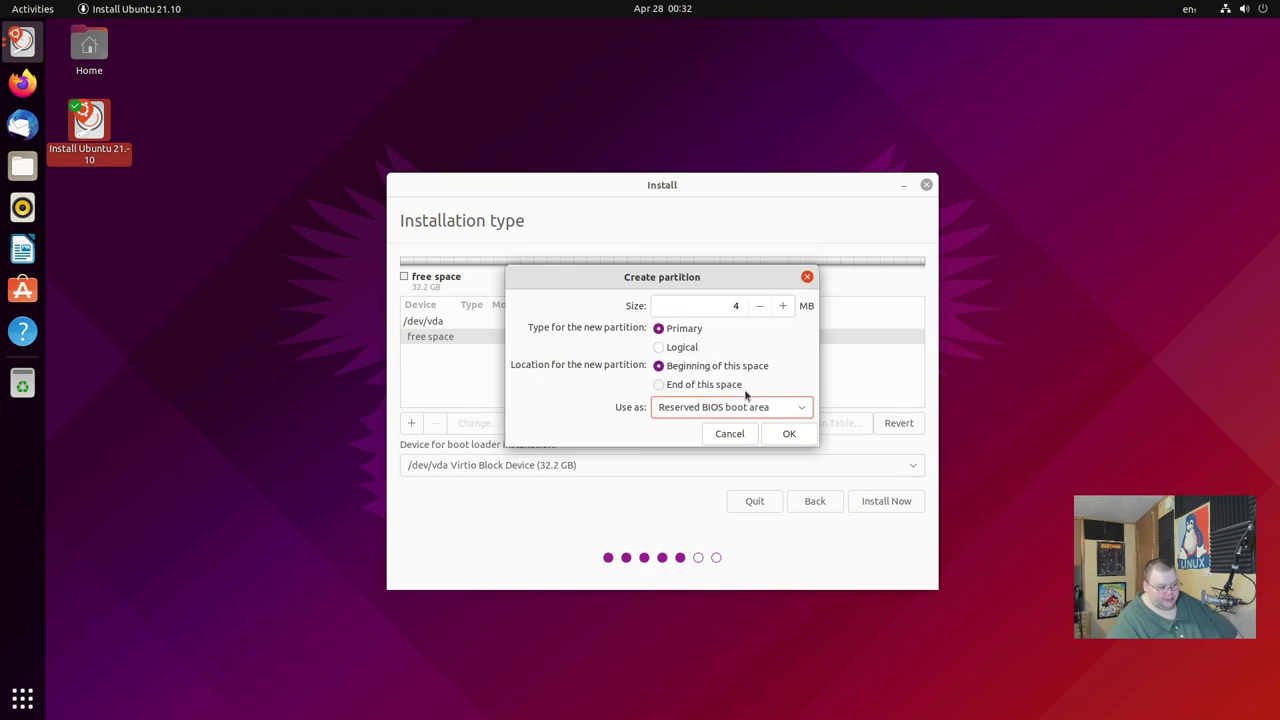
pyautogui.click(789, 434)
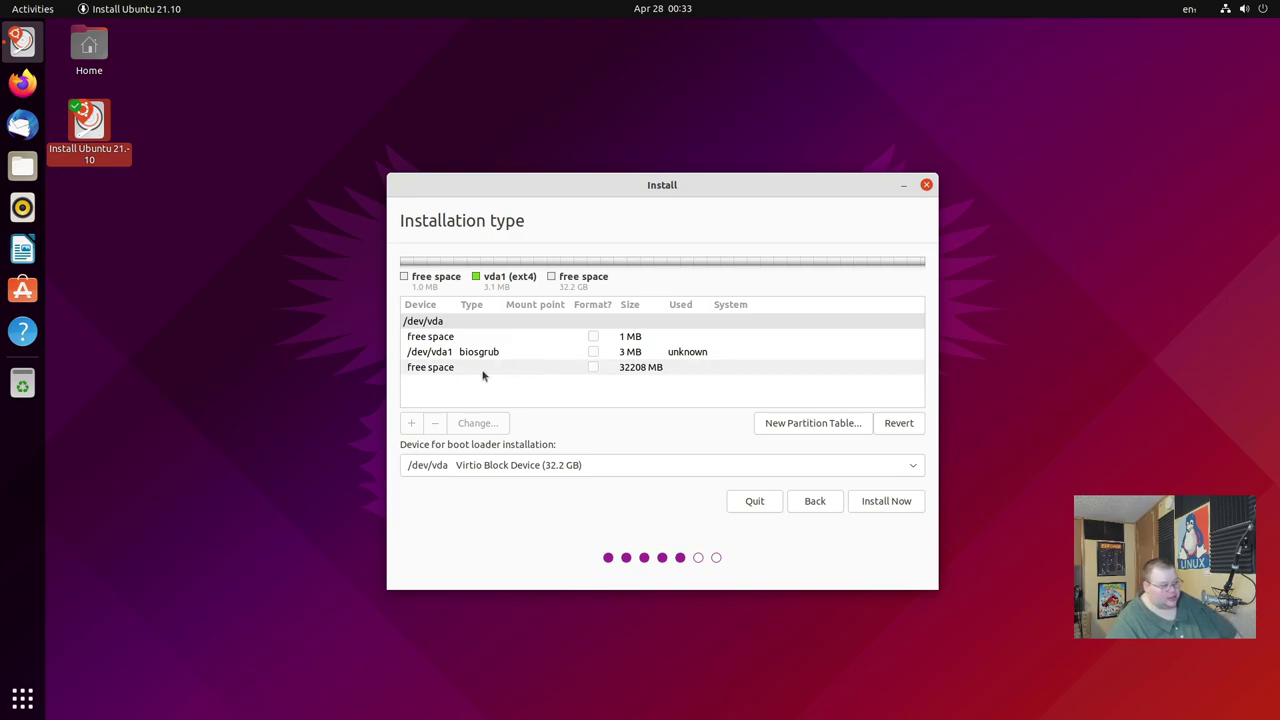
# Select the 32208 MB free space row after the biosgrub partition.
pyautogui.click(443, 372)
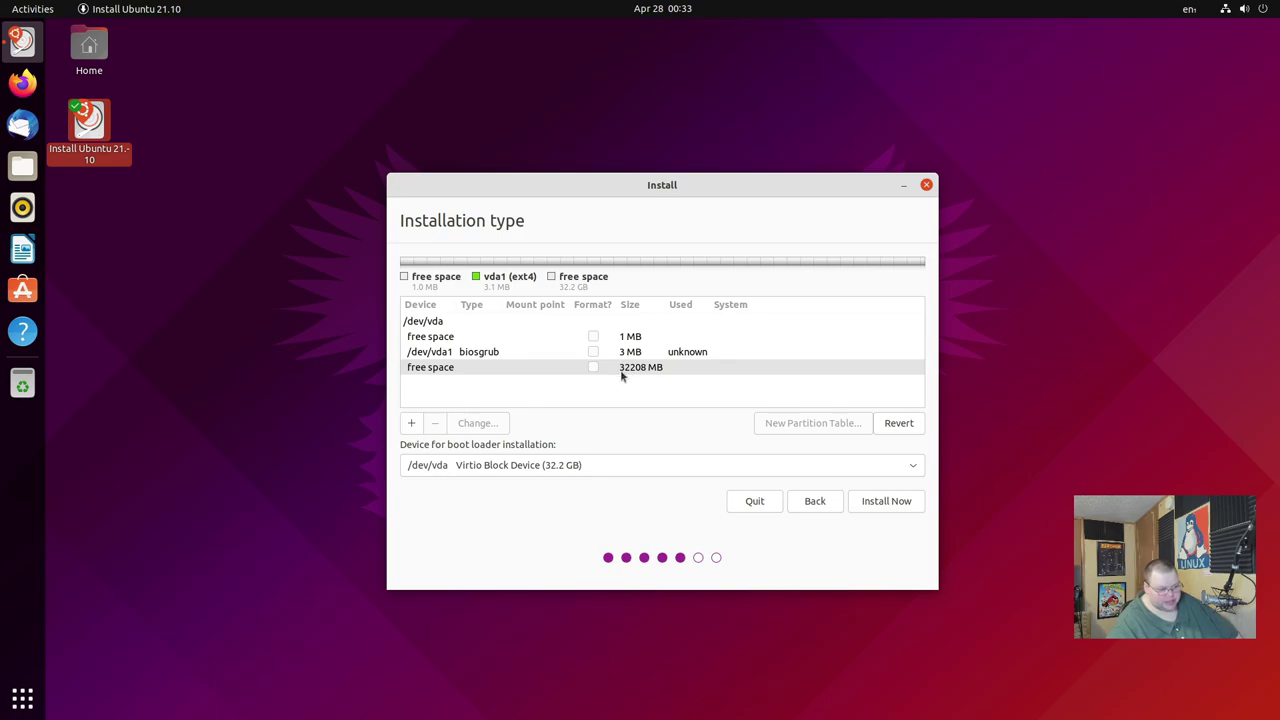
# Create a 2048 MB swap area partition, then select the remaining 30160 MB free space.
pyautogui.click(411, 423)
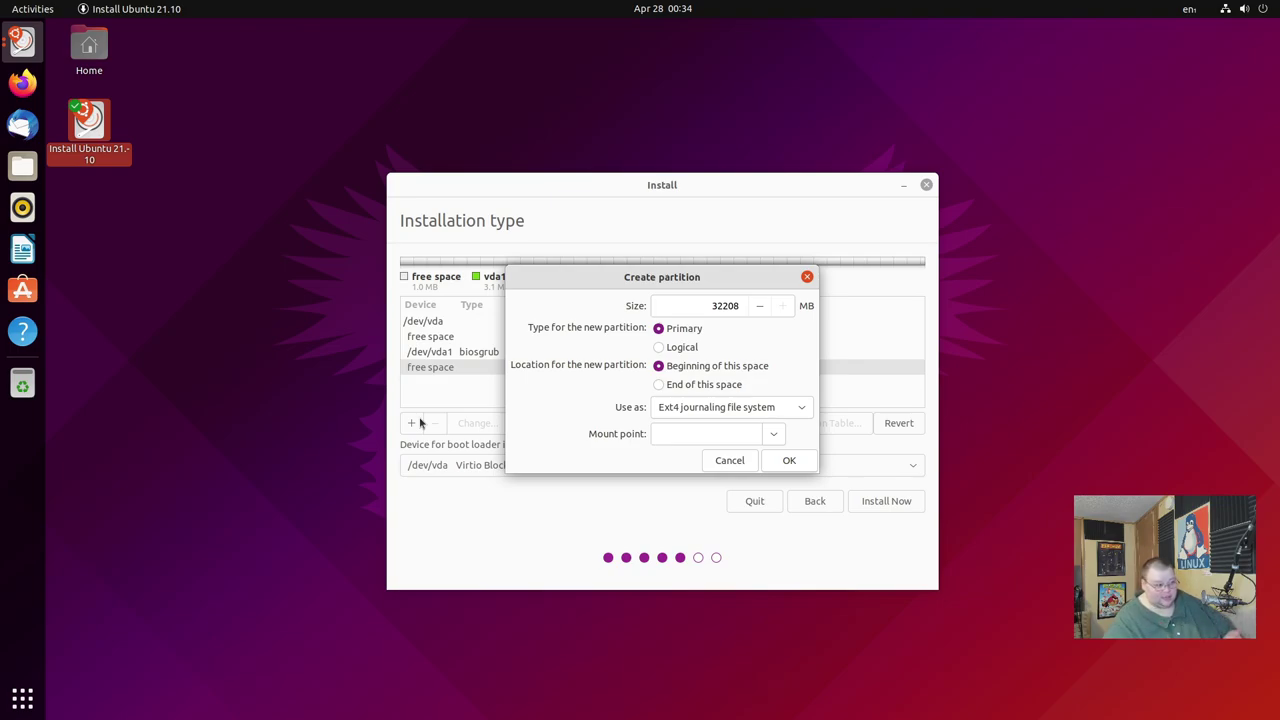
pyautogui.click(713, 305)
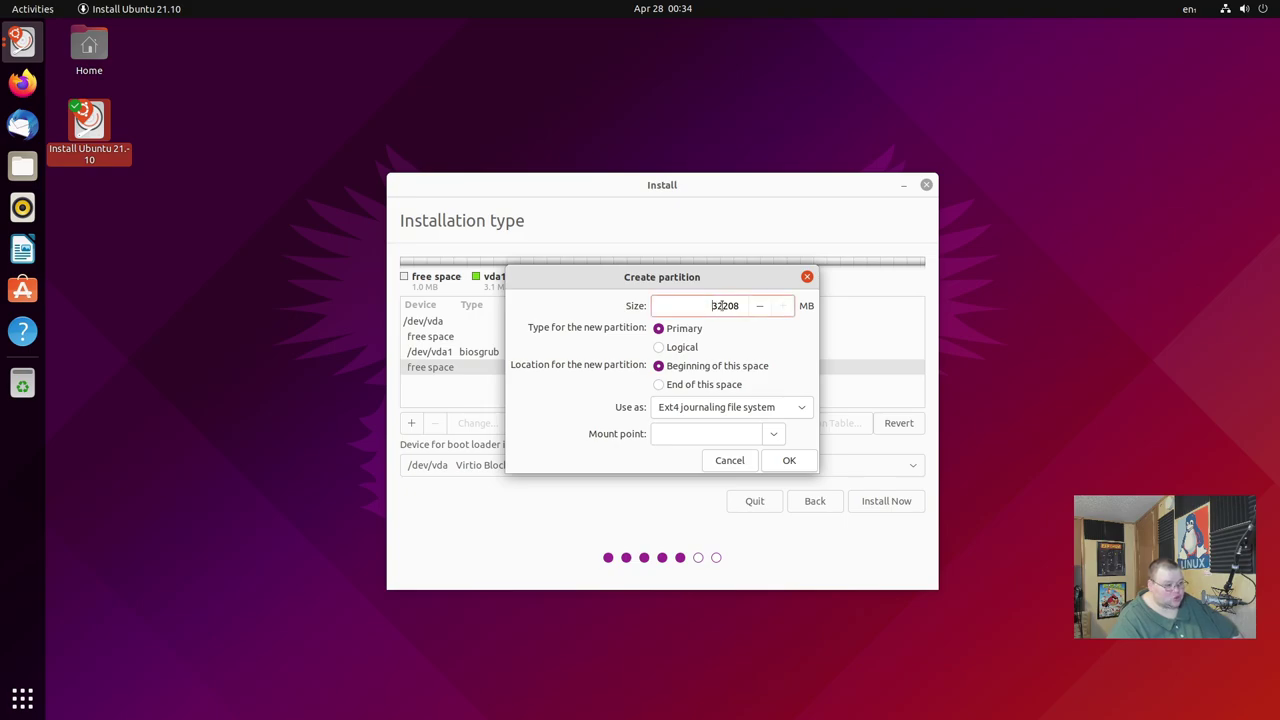
pyautogui.moveTo(713, 305); pyautogui.dragTo(743, 309)
pyautogui.write('2048')
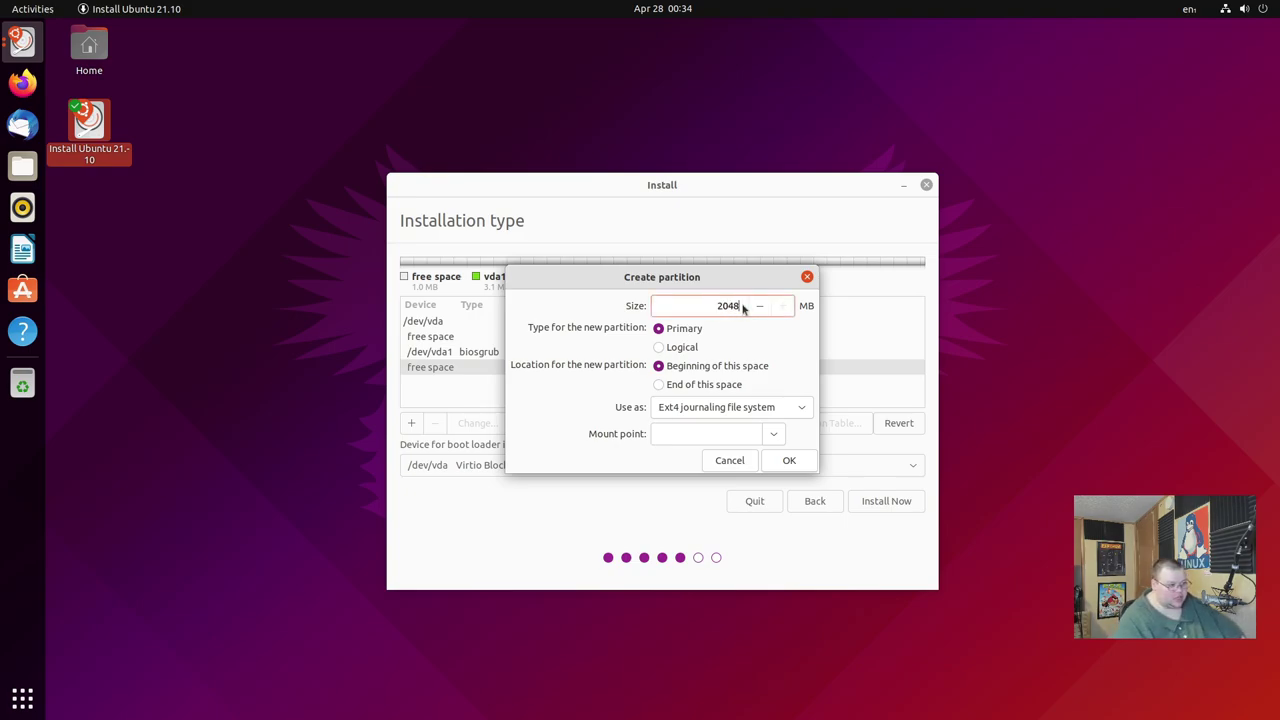
pyautogui.click(793, 408)
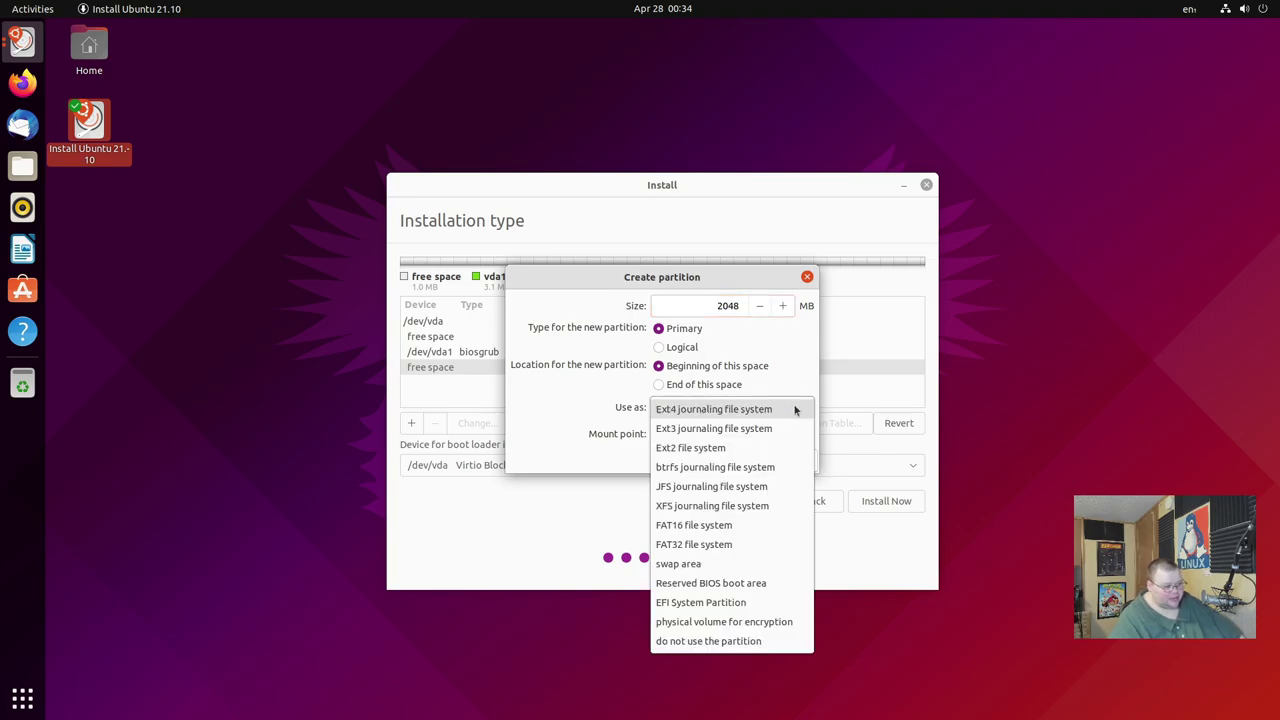
pyautogui.click(712, 564)
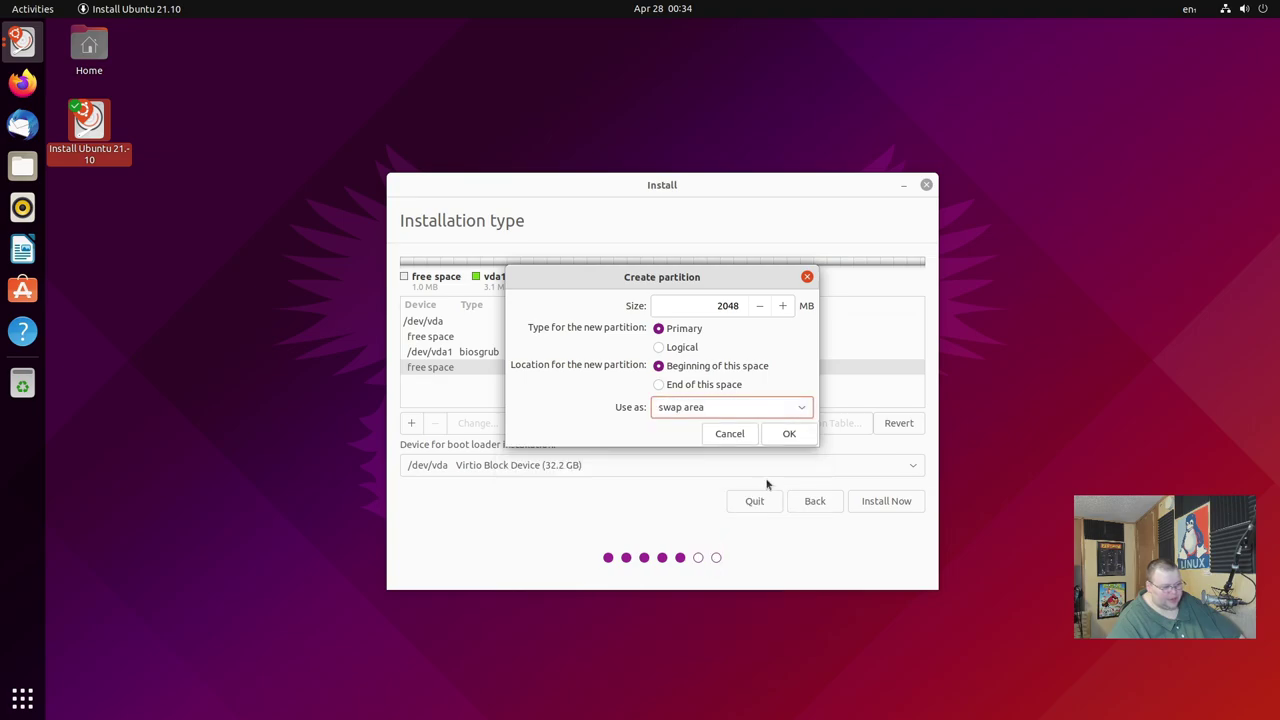
pyautogui.click(789, 433)
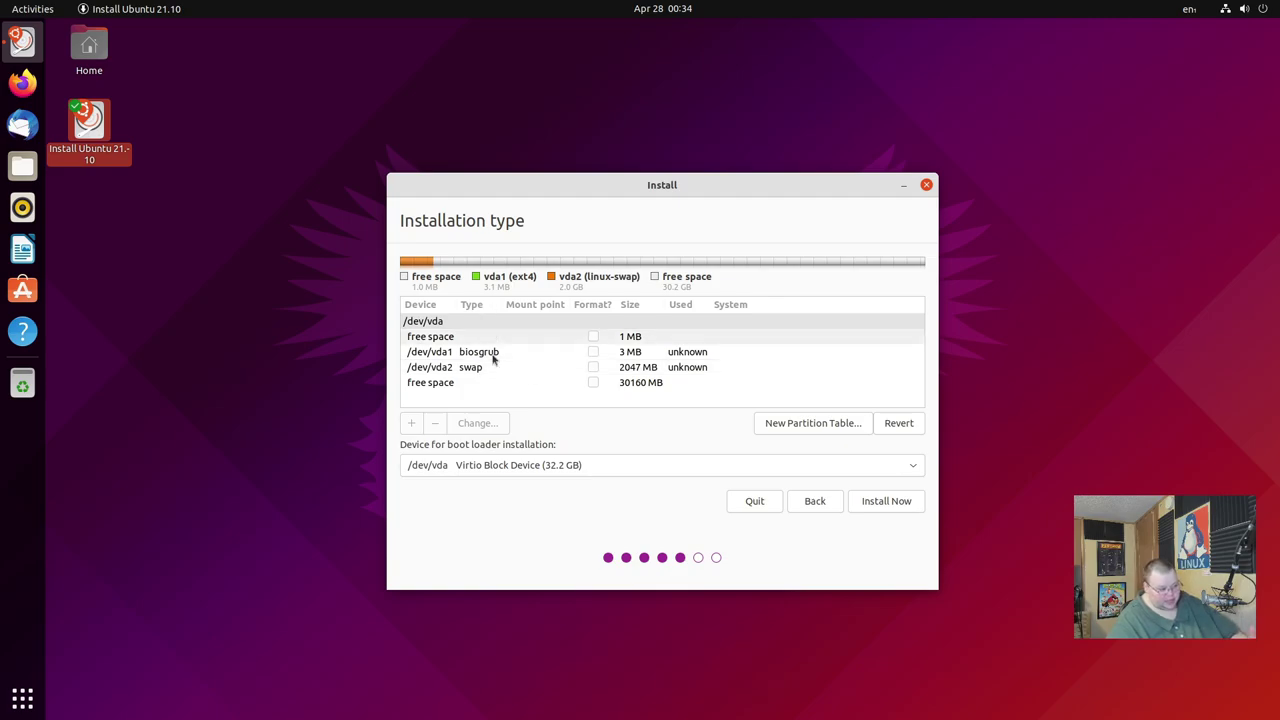
pyautogui.click(440, 391)
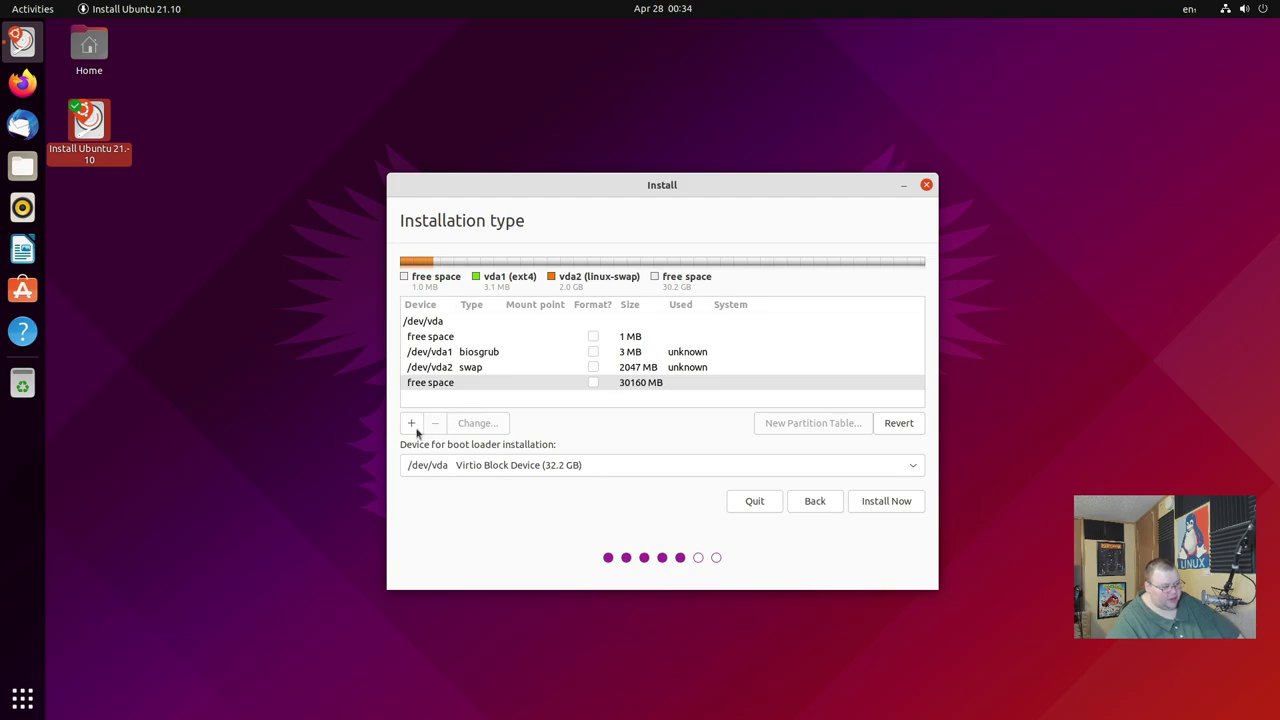
# Open Create partition for the 30160 MB free space row.
pyautogui.click(419, 430)
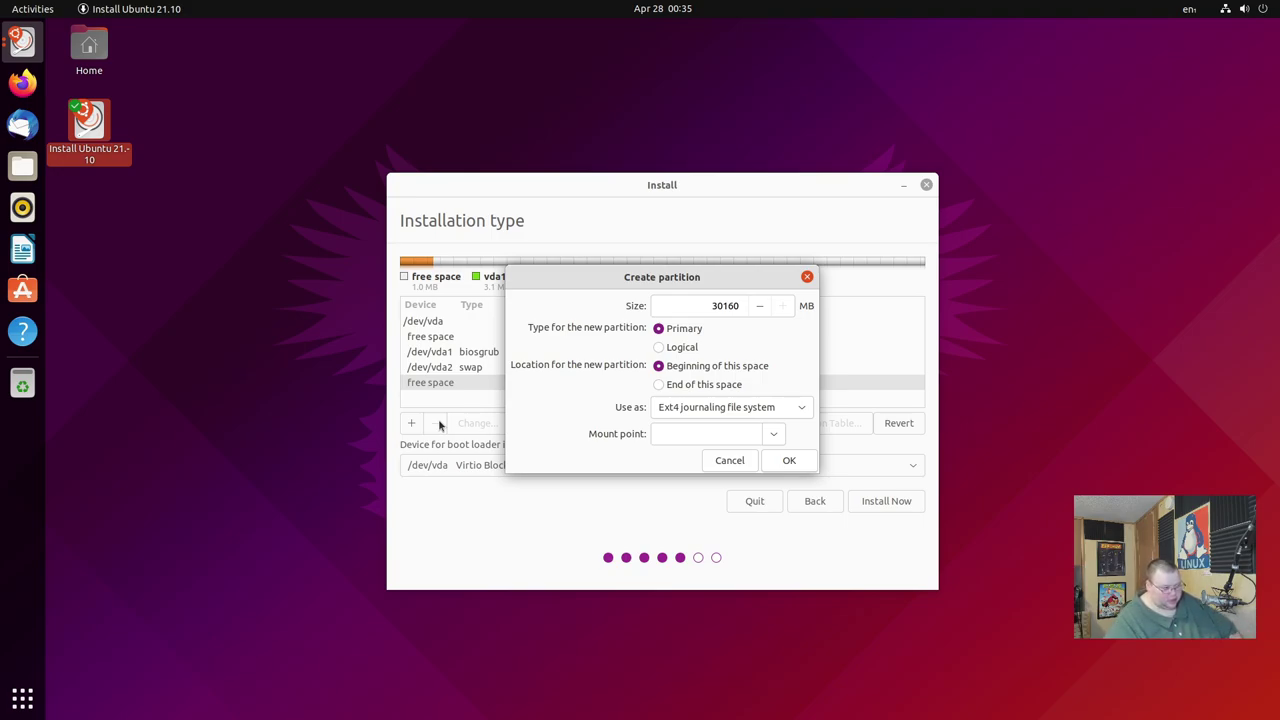
# Create a 10000 MB Ext4 journaling partition mounted at / (root).
pyautogui.moveTo(664, 309); pyautogui.dragTo(745, 308)
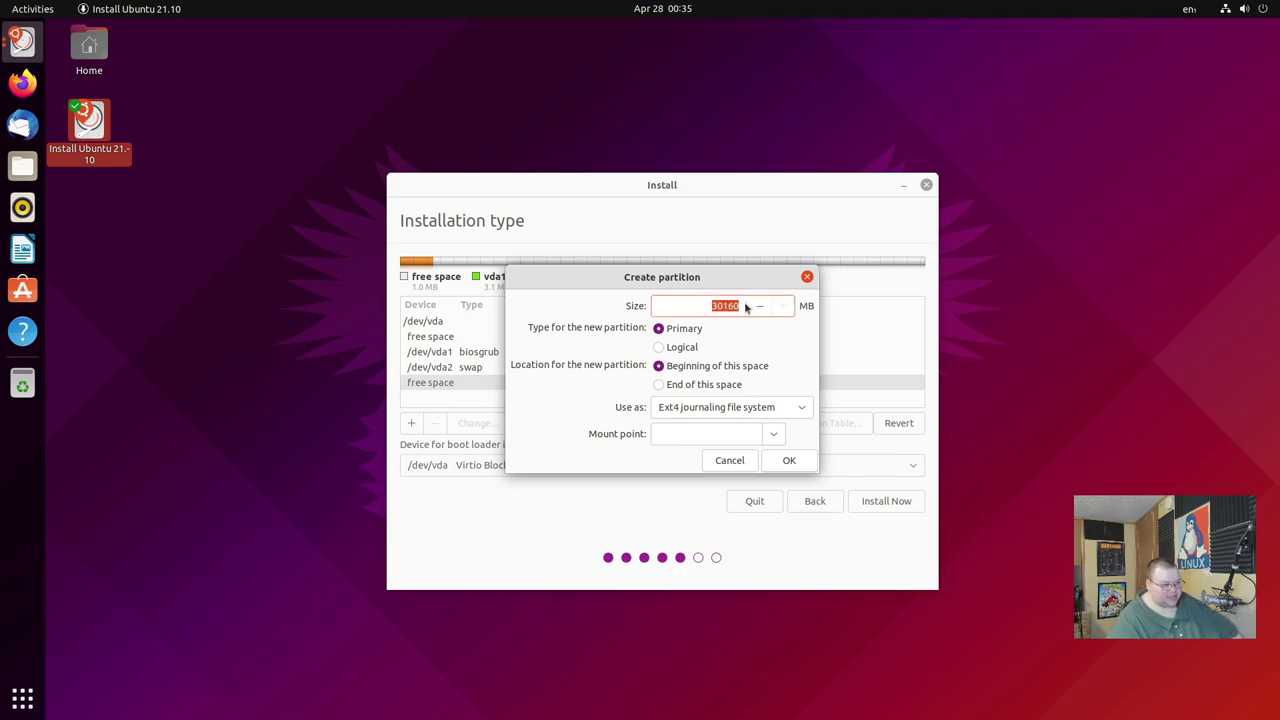
pyautogui.write('1000')
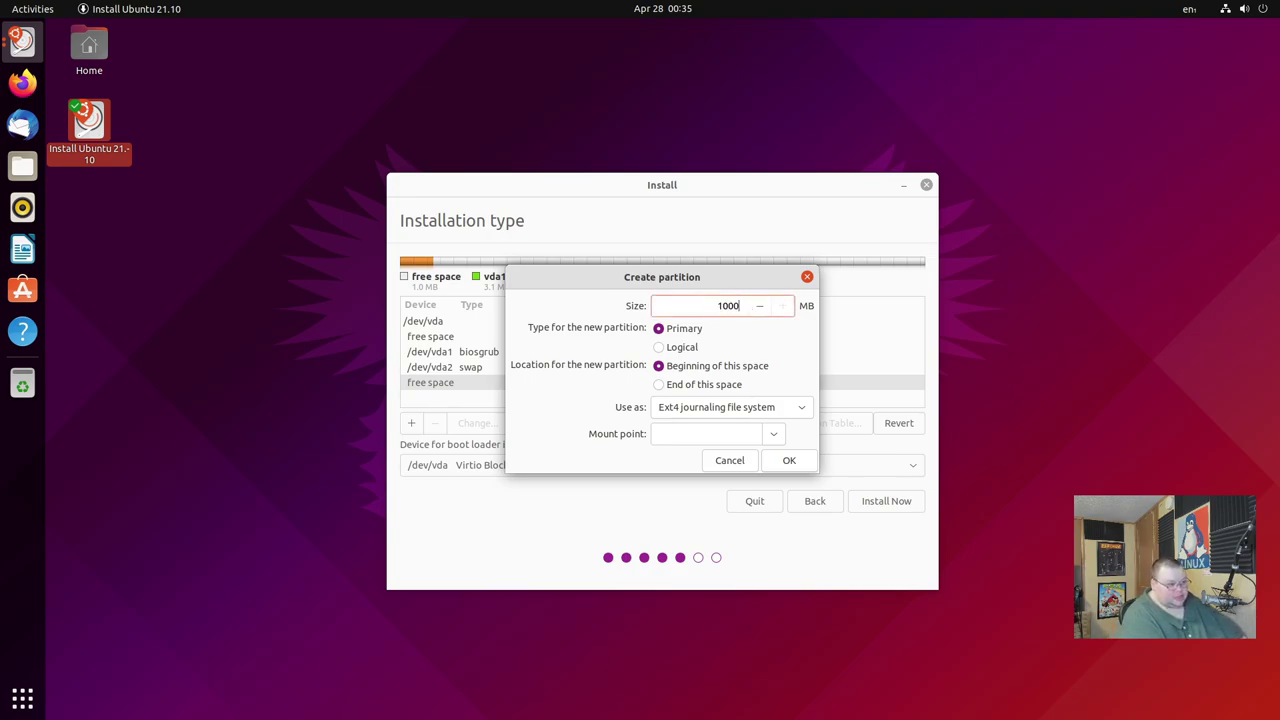
pyautogui.write('0')
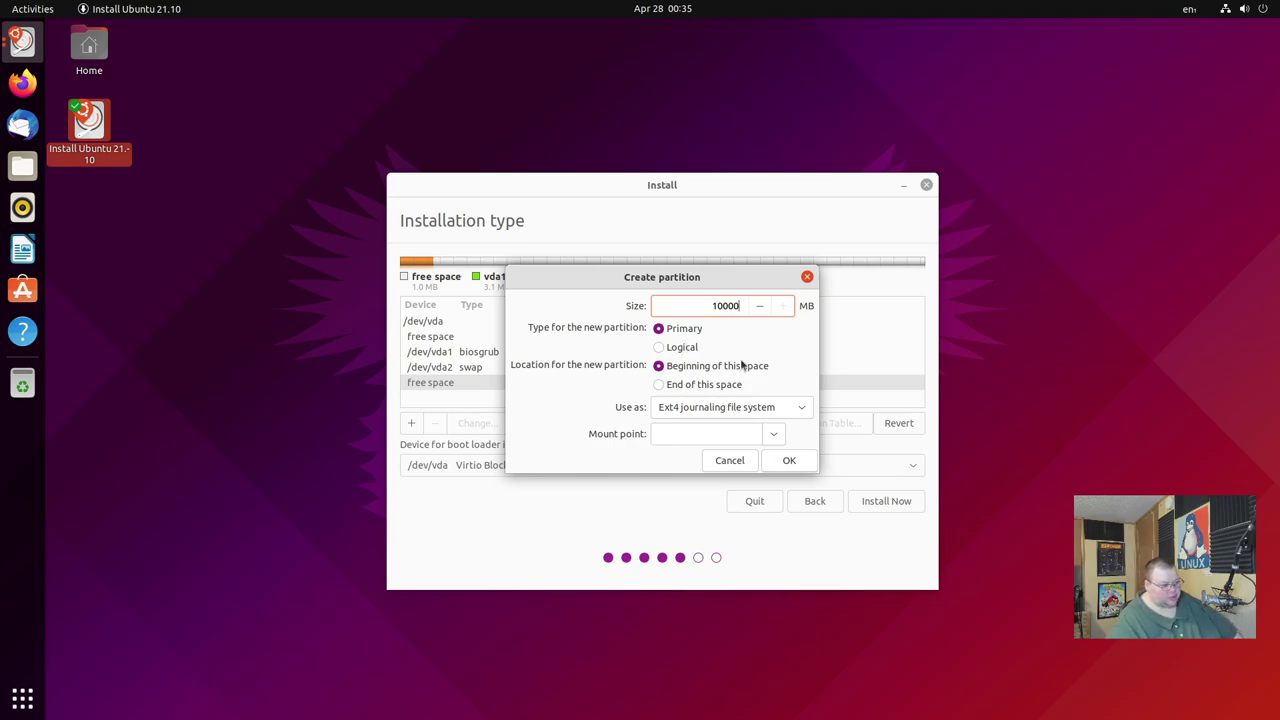
pyautogui.click(776, 414)
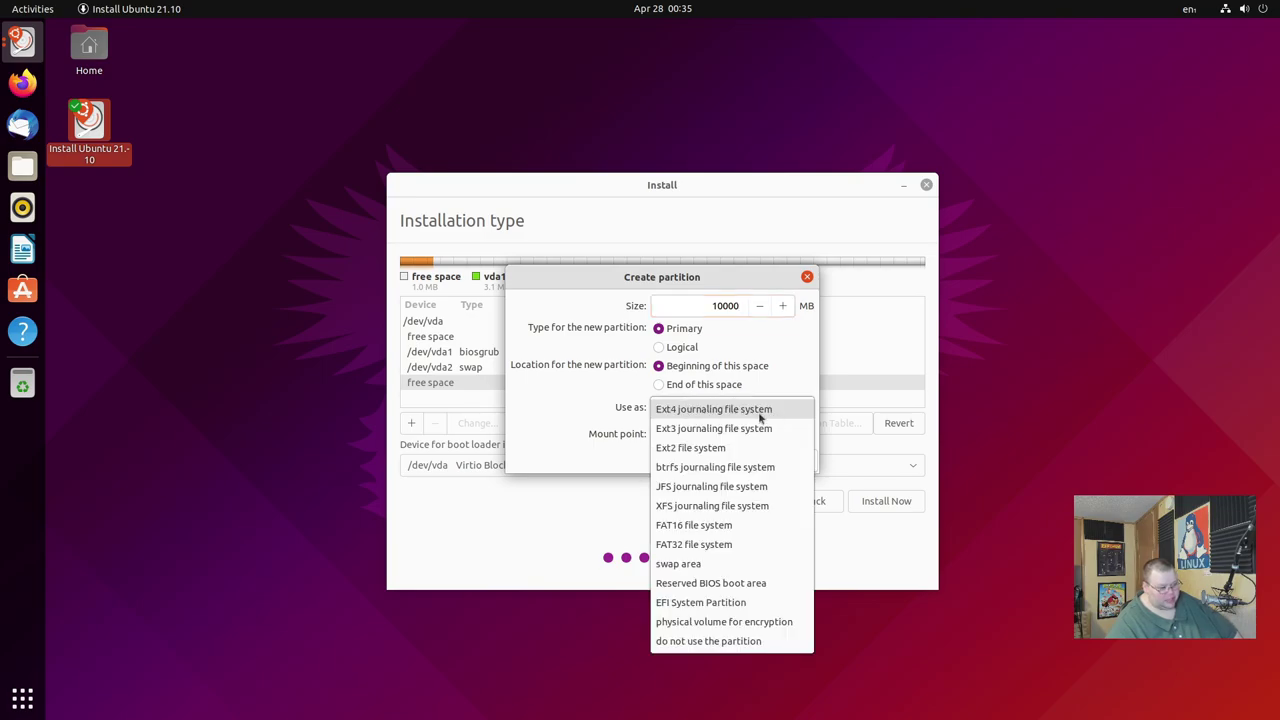
pyautogui.click(590, 395)
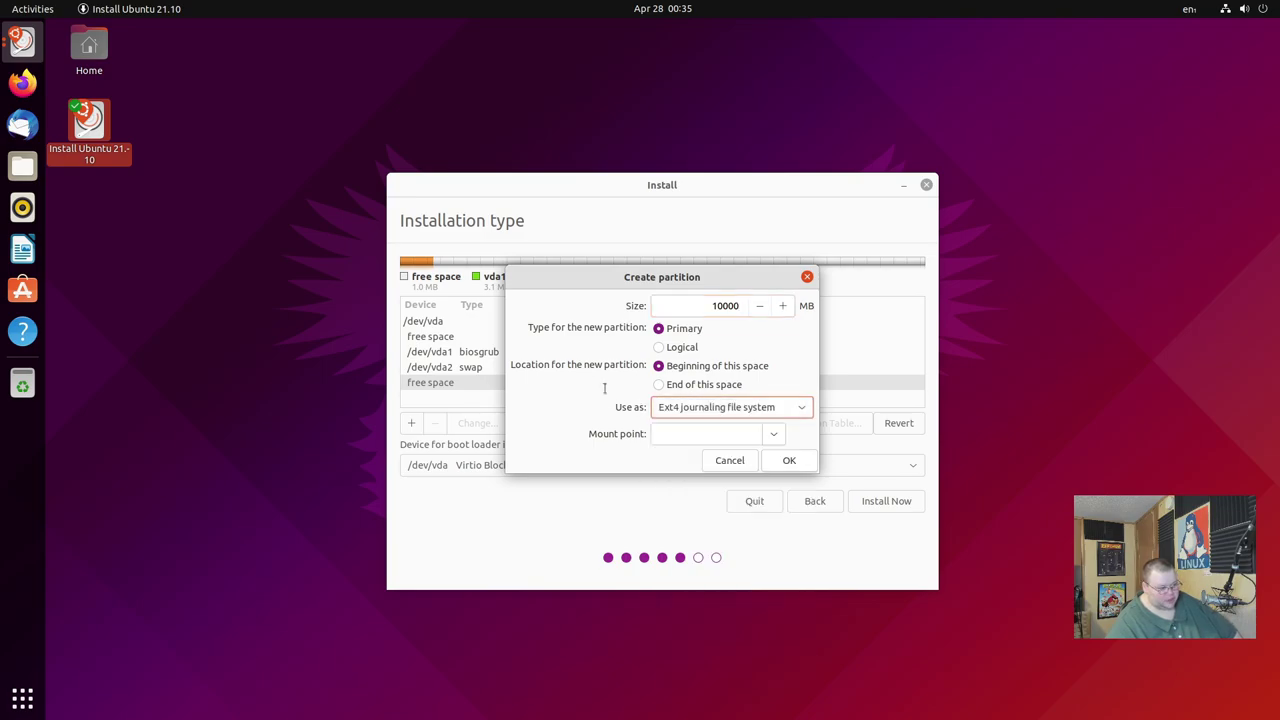
pyautogui.click(722, 411)
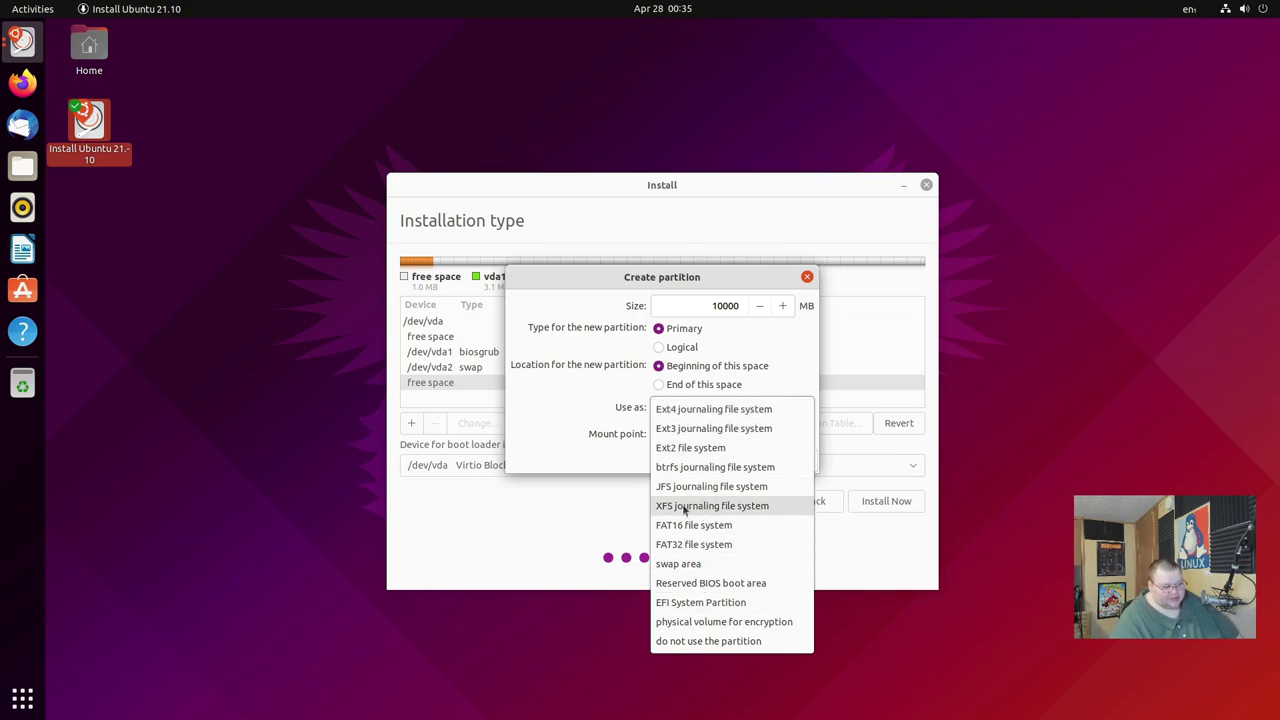
pyautogui.click(691, 412)
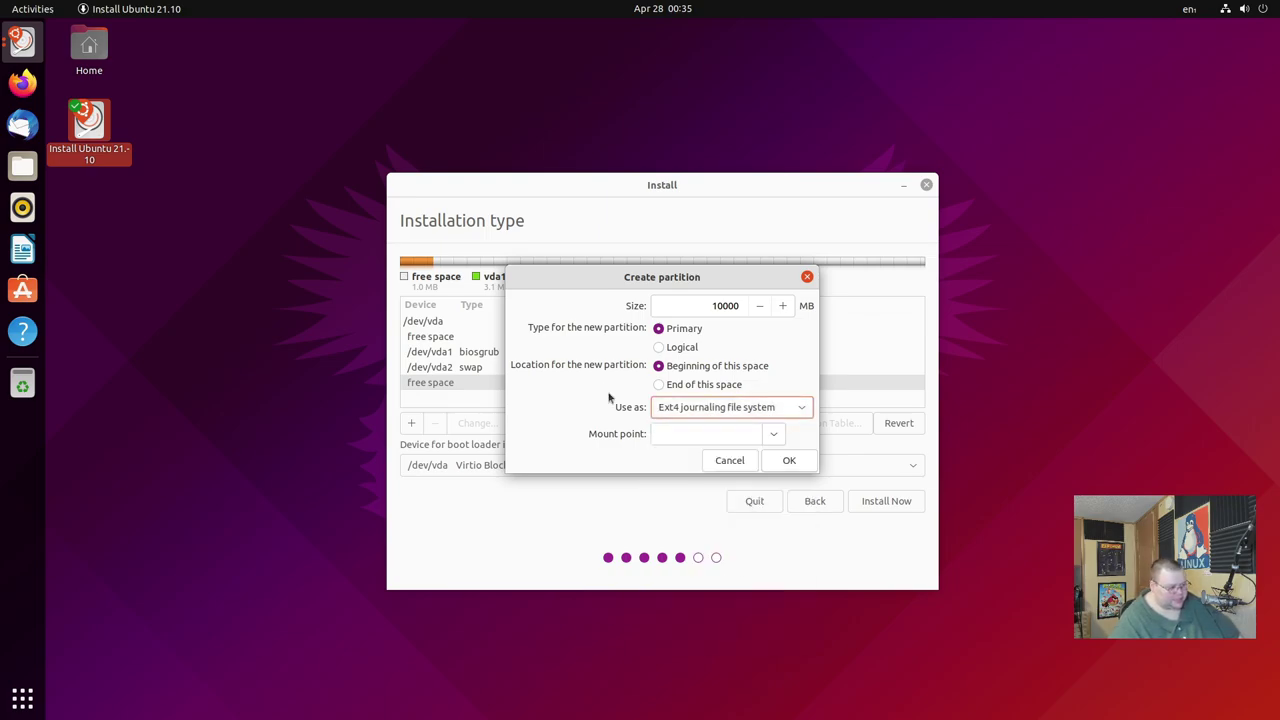
pyautogui.click(772, 437)
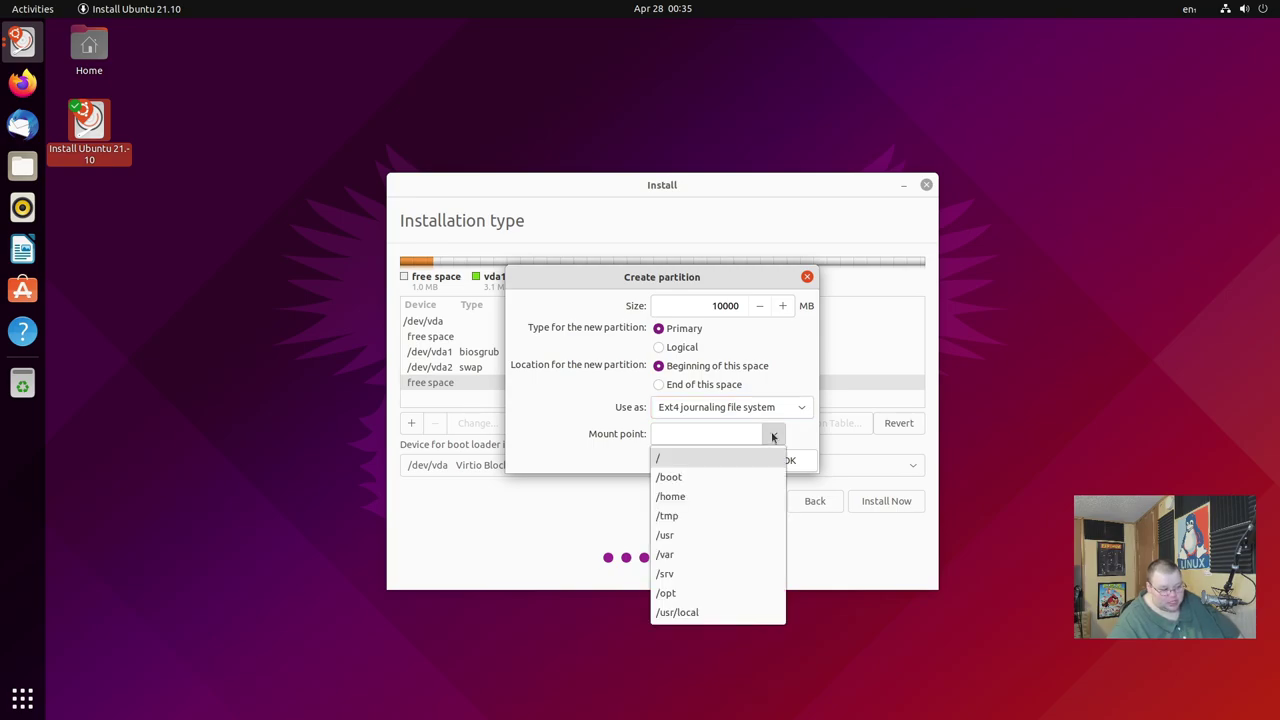
pyautogui.click(662, 462)
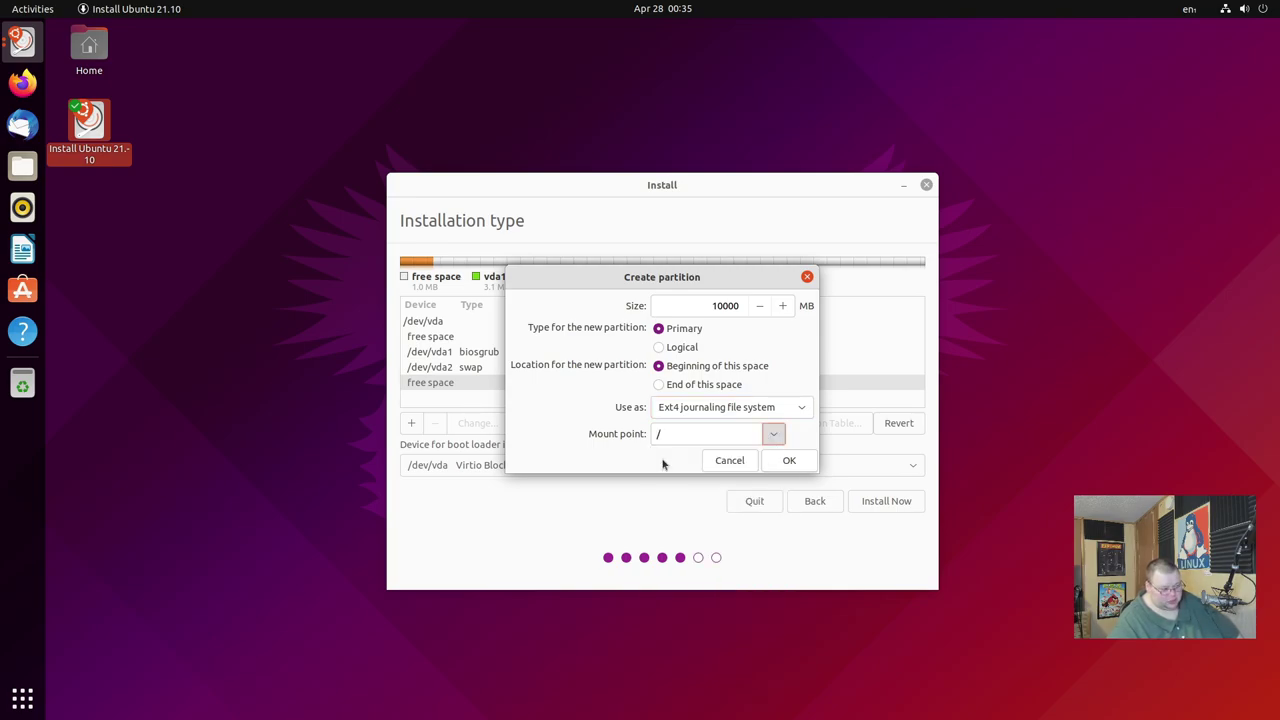
pyautogui.click(790, 462)
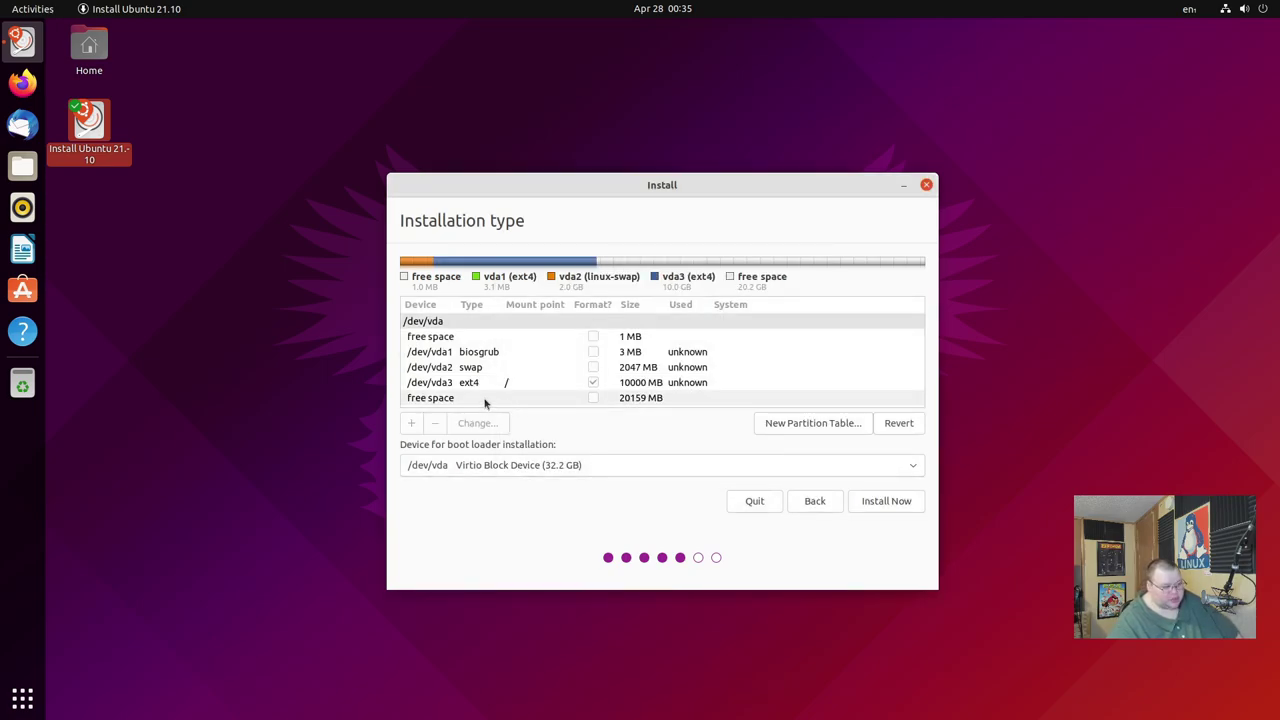
# Turn the last 20159 MB of free space into an ext4 partition mounted at /home.
pyautogui.click(486, 400)
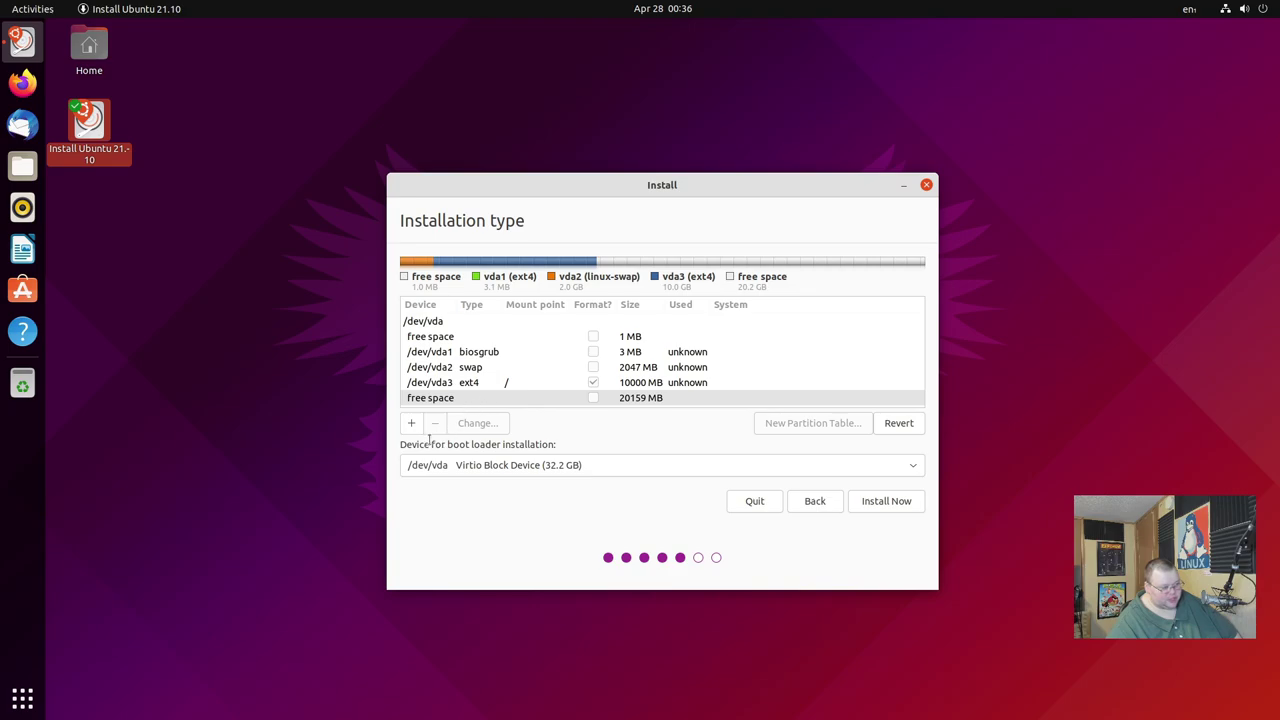
pyautogui.click(411, 423)
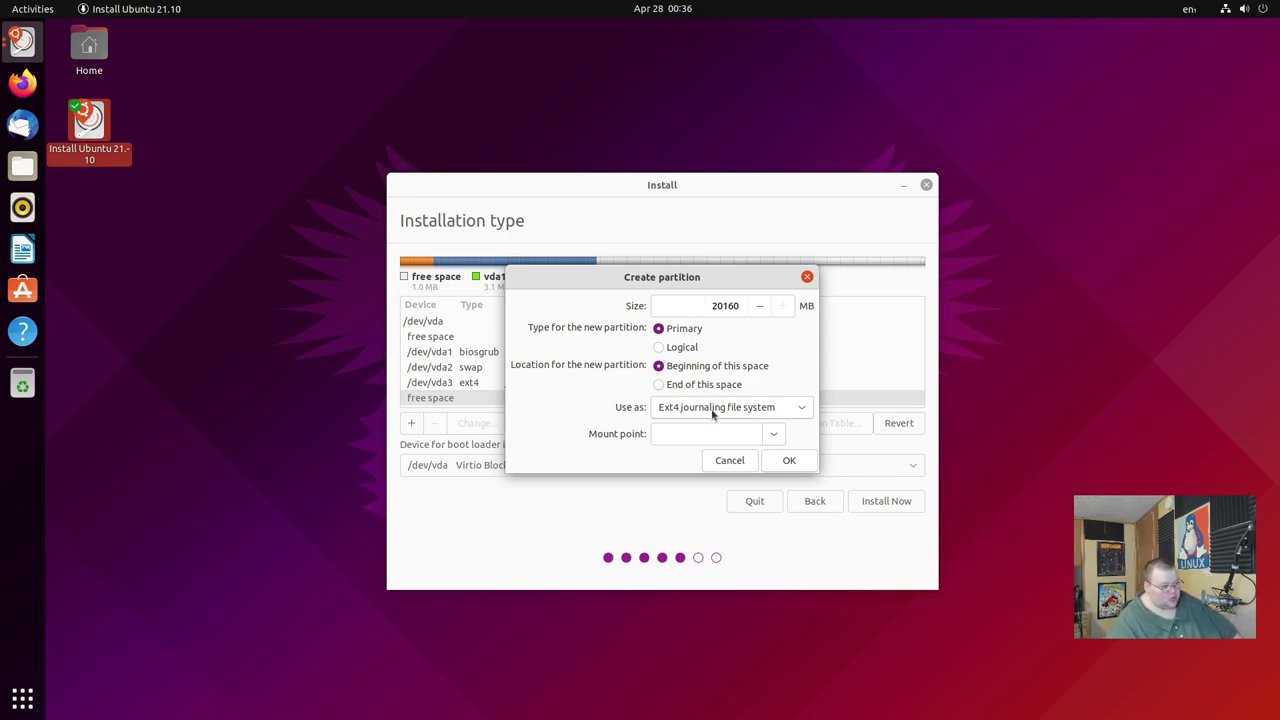
pyautogui.click(775, 436)
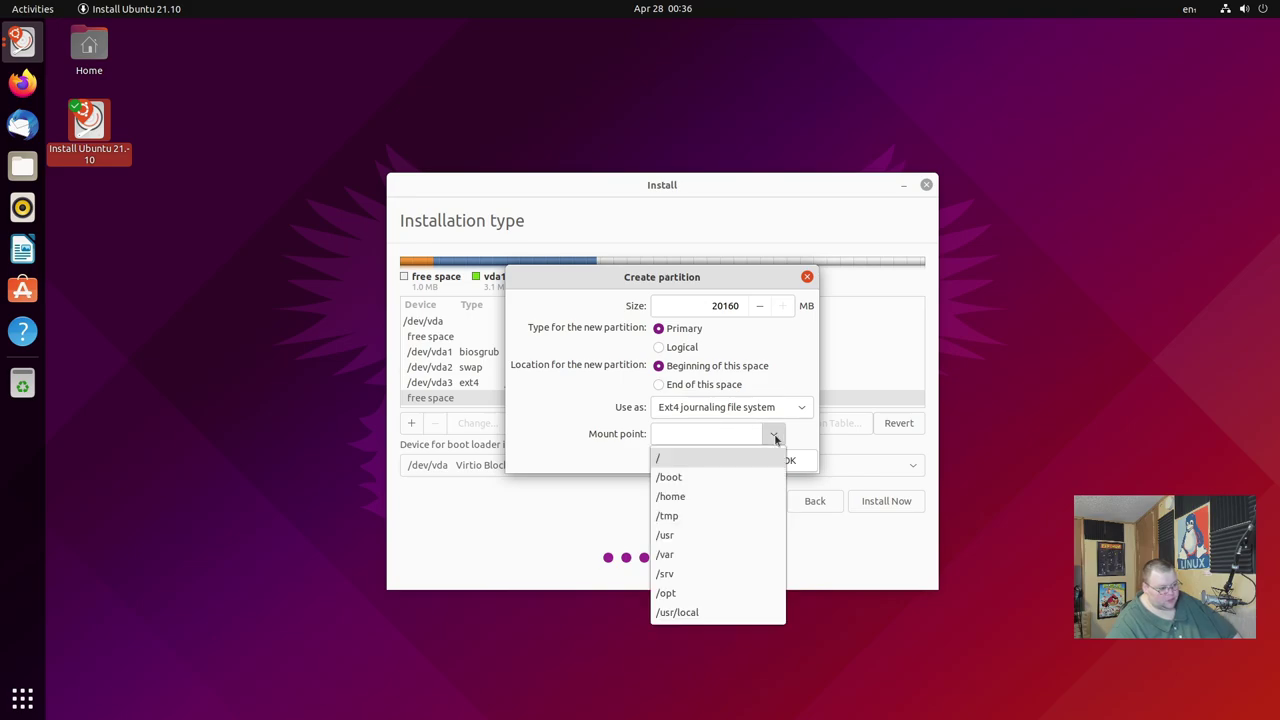
pyautogui.click(687, 496)
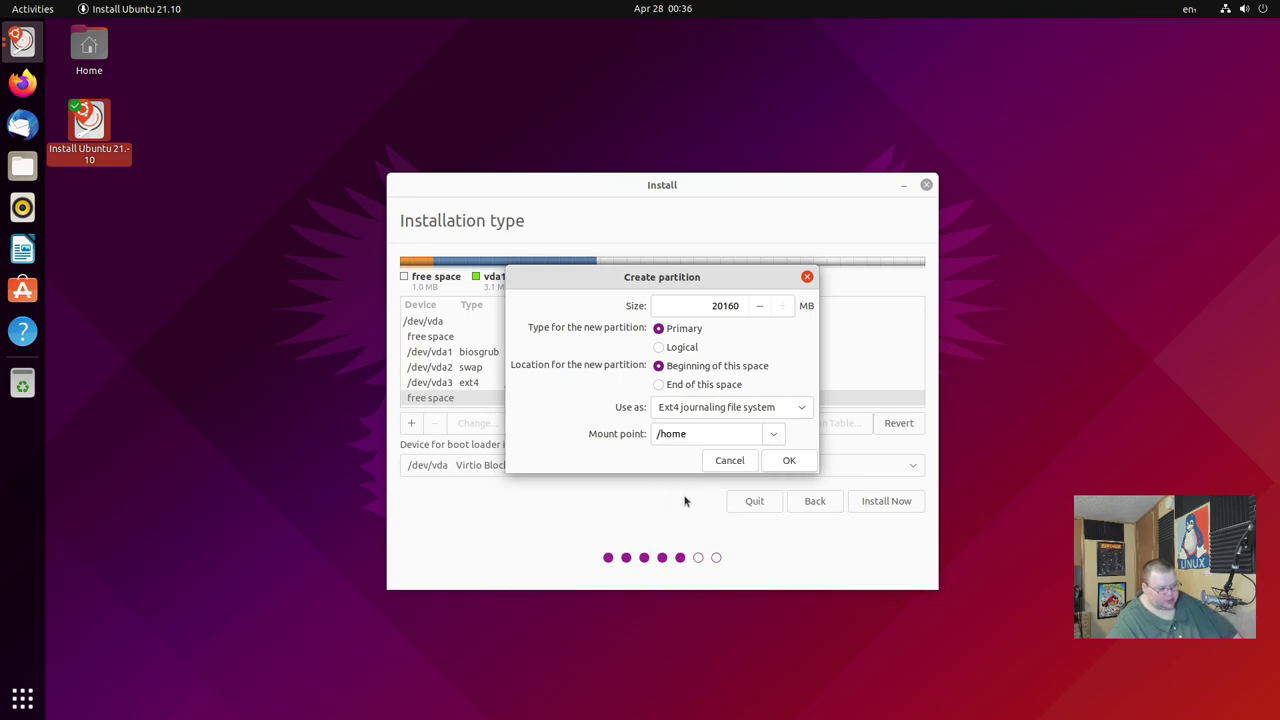
pyautogui.click(789, 461)
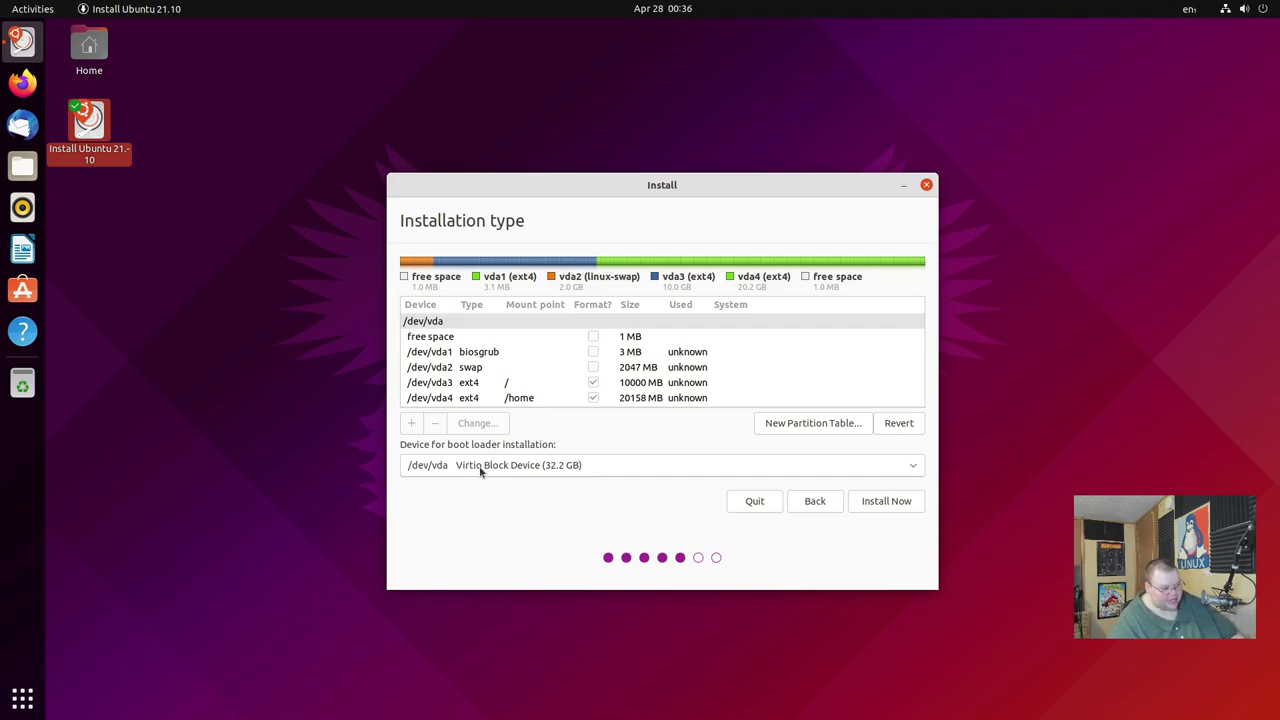
# Keep /dev/vda as the boot loader device and begin installing with the custom layout.
pyautogui.click(480, 470)
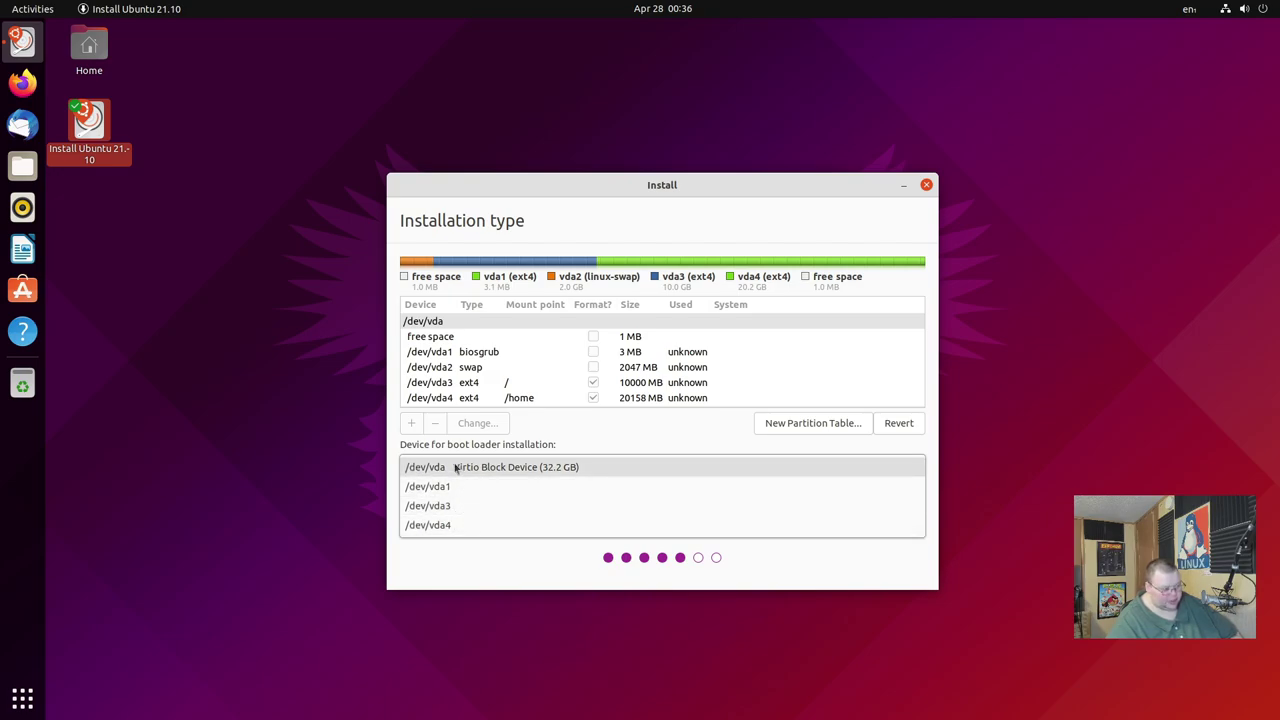
pyautogui.click(450, 468)
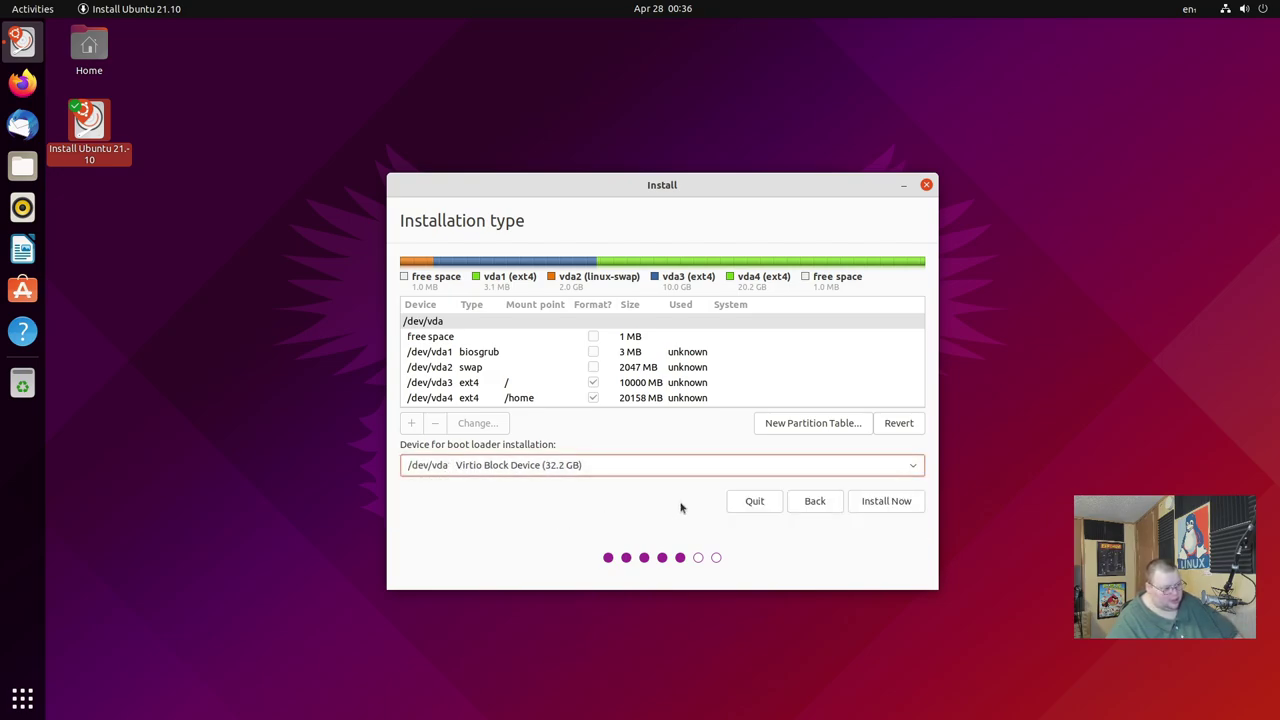
pyautogui.click(880, 501)
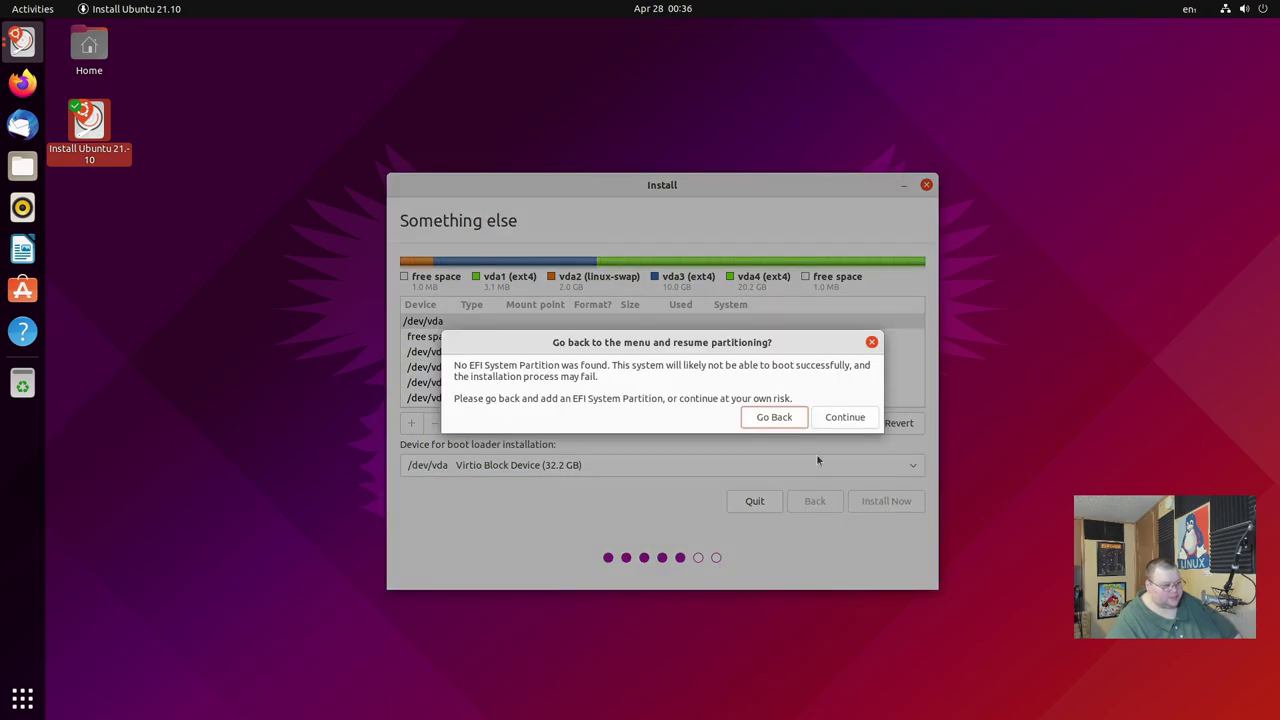
# Accept the missing EFI partition warning and confirm writing the four partitions to /dev/vda.
pyautogui.moveTo(488, 366); pyautogui.dragTo(580, 368)
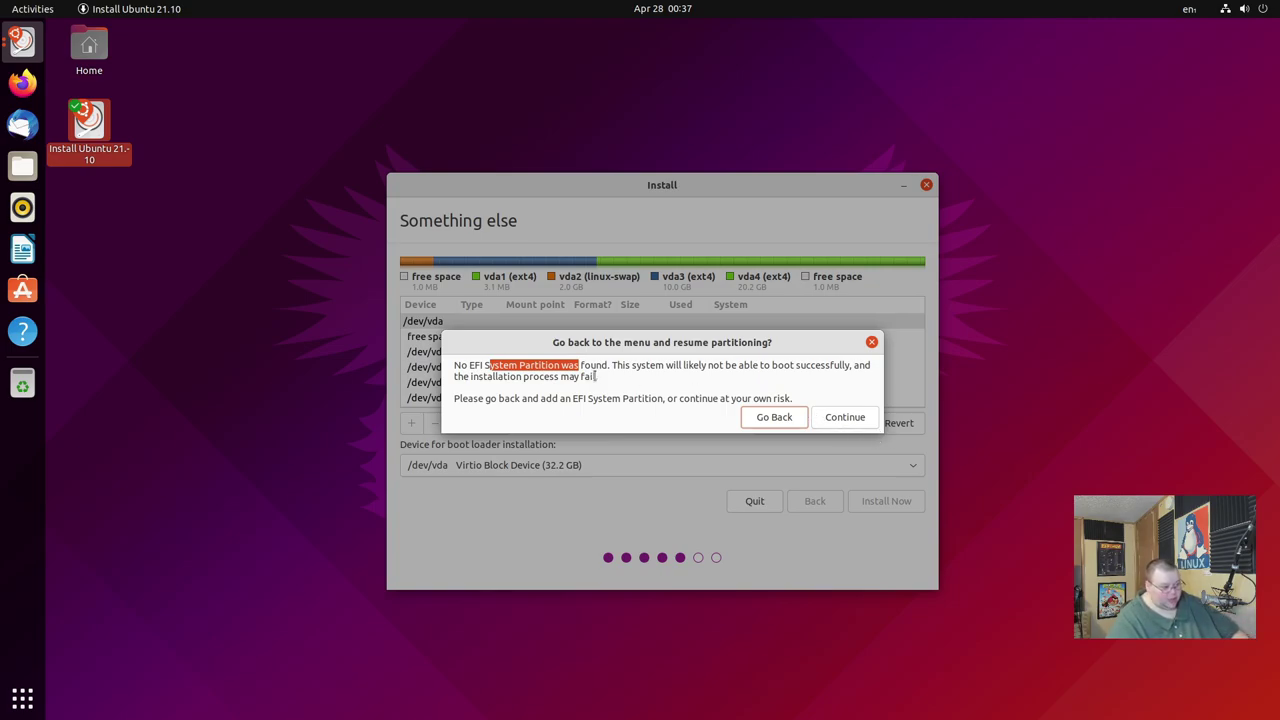
pyautogui.click(853, 418)
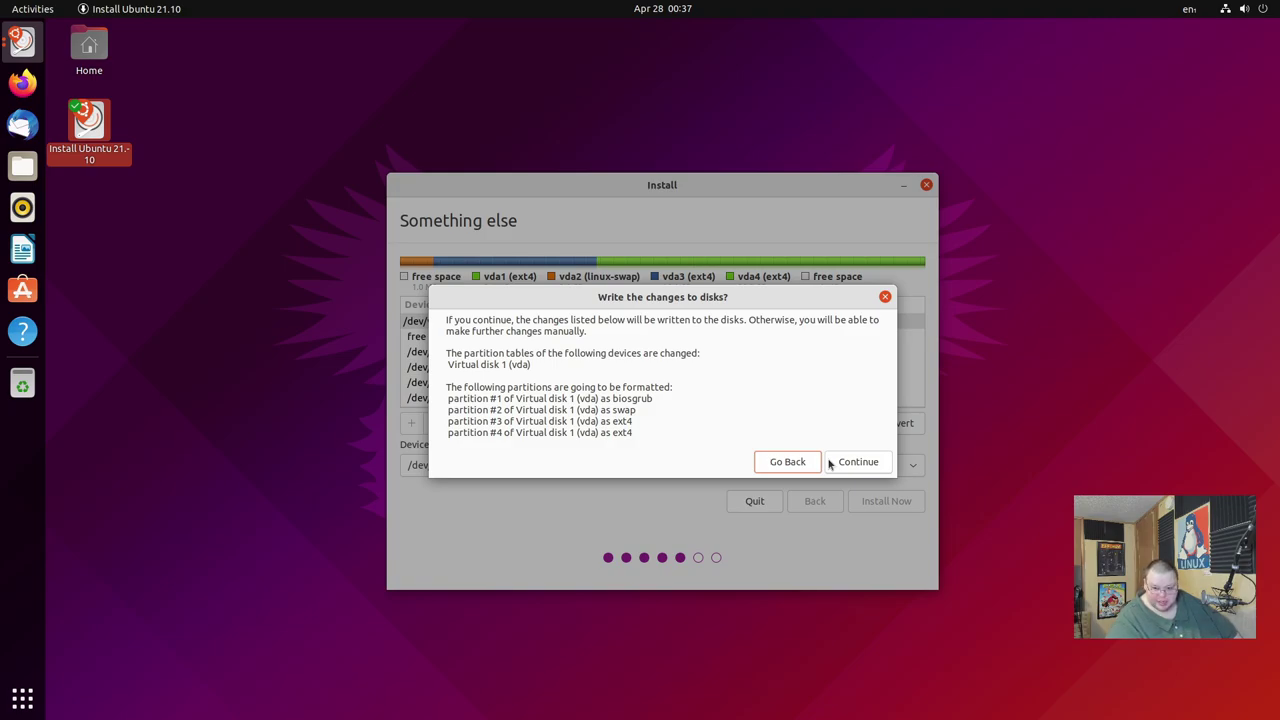
pyautogui.moveTo(457, 364); pyautogui.dragTo(529, 366)
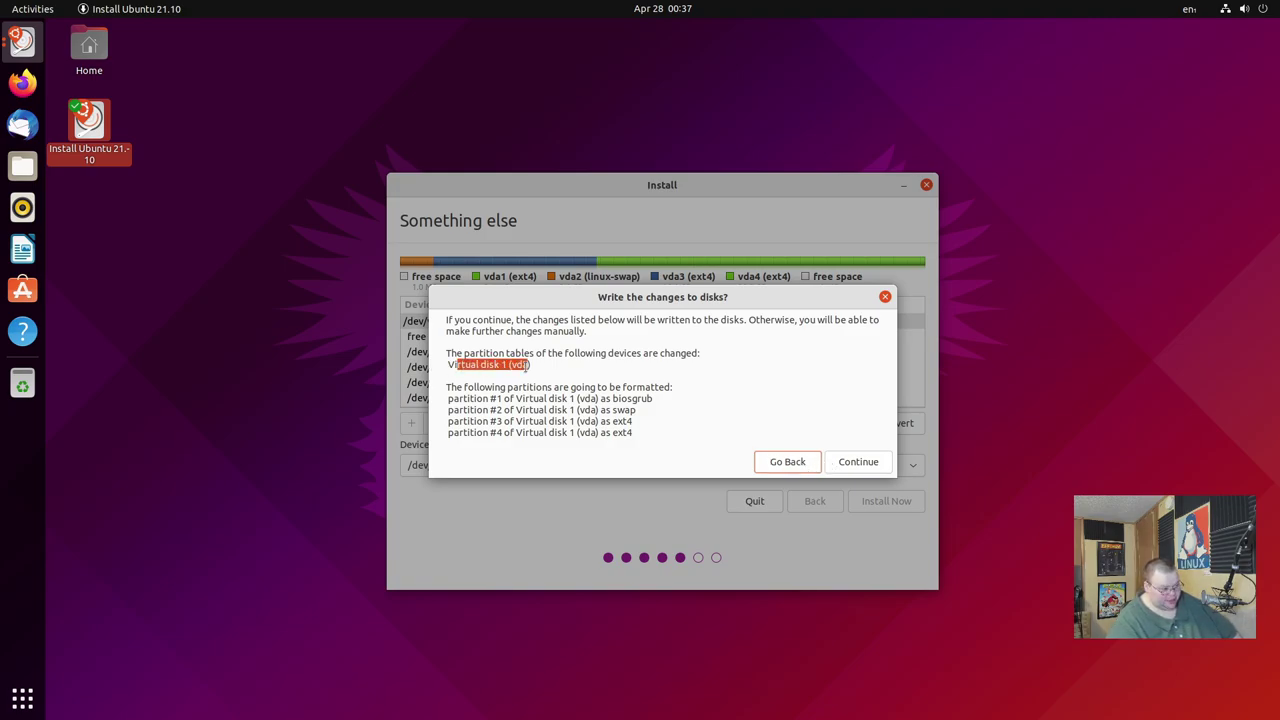
pyautogui.moveTo(470, 398); pyautogui.dragTo(640, 438)
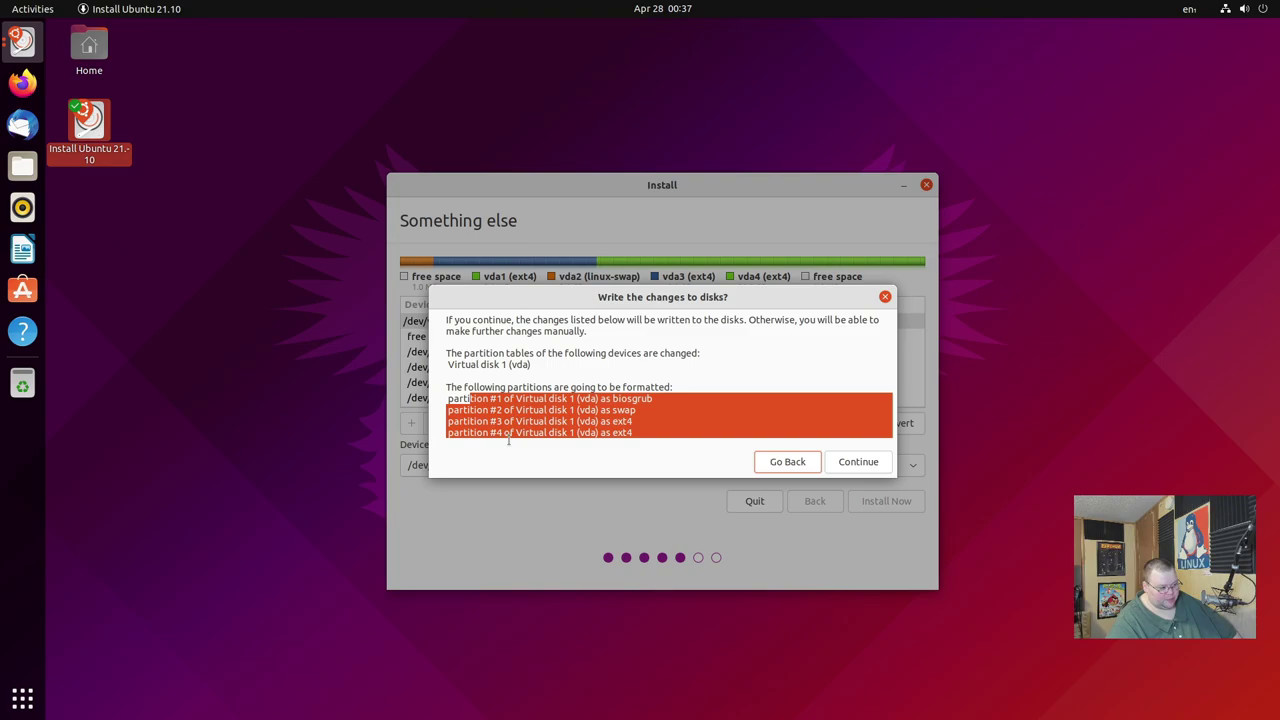
pyautogui.click(846, 465)
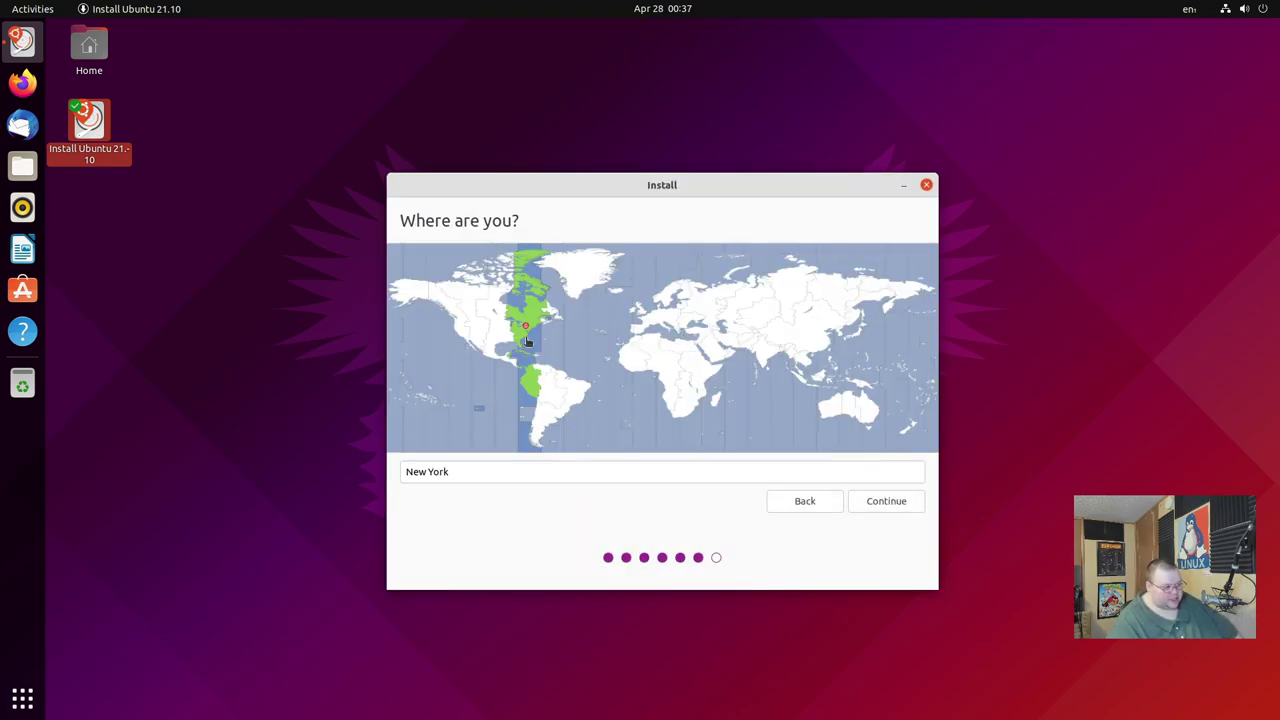
# Keep the New York timezone and enter the user's name and computer name.
pyautogui.click(901, 504)
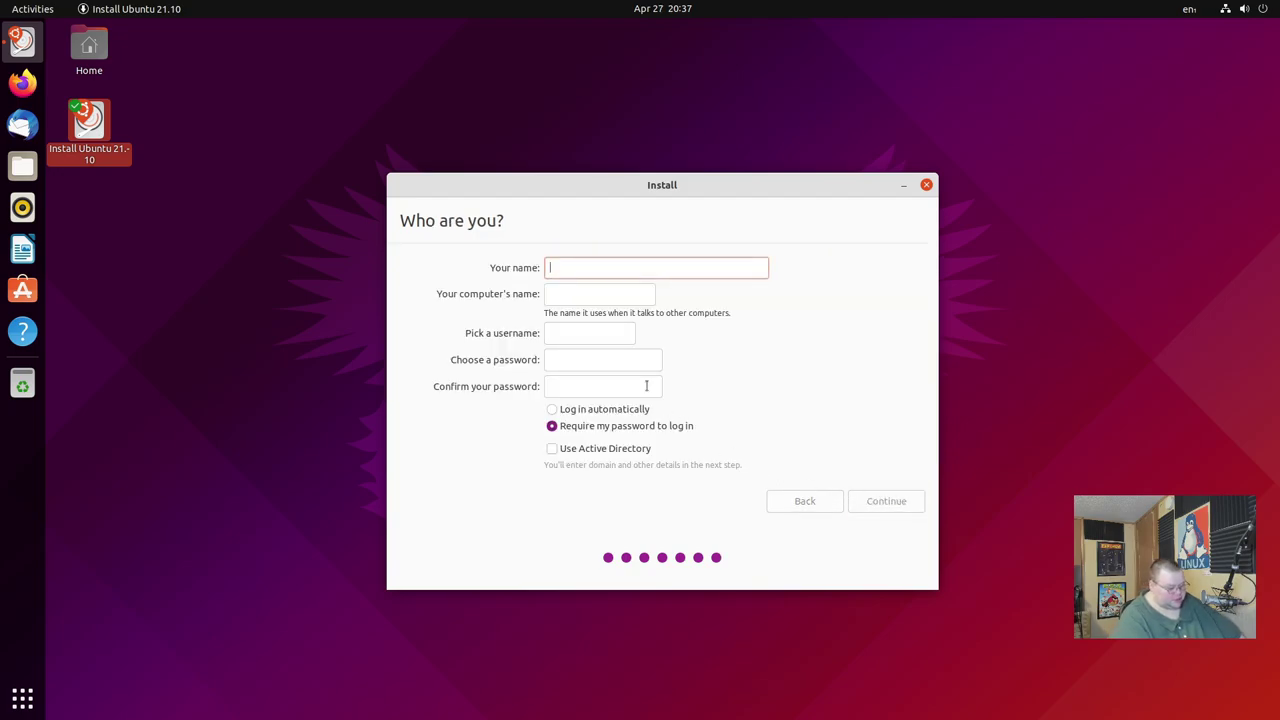
pyautogui.write('matt')
pyautogui.press('Tab')
pyautogui.write('matt')
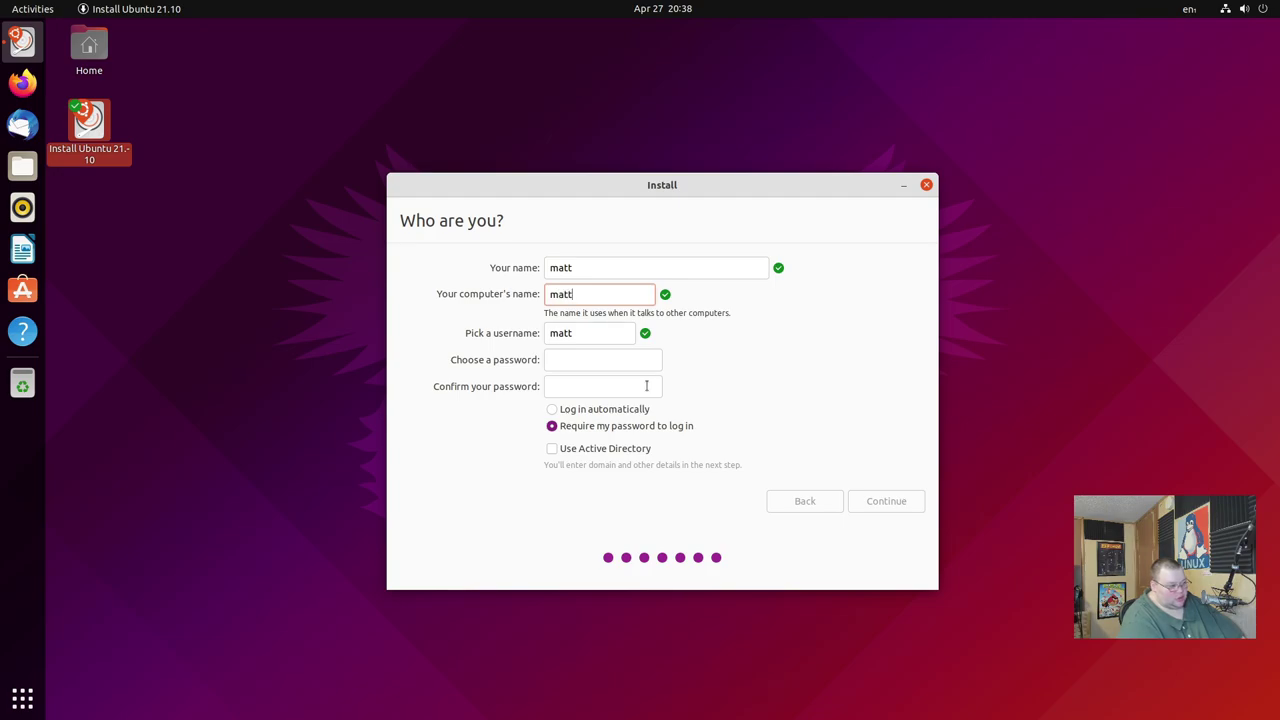
pyautogui.write('vm')
# Enter and confirm the account password, then start copying the files.
pyautogui.press('Tab')
pyautogui.press('Tab')
pyautogui.write('***')
pyautogui.press('Tab')
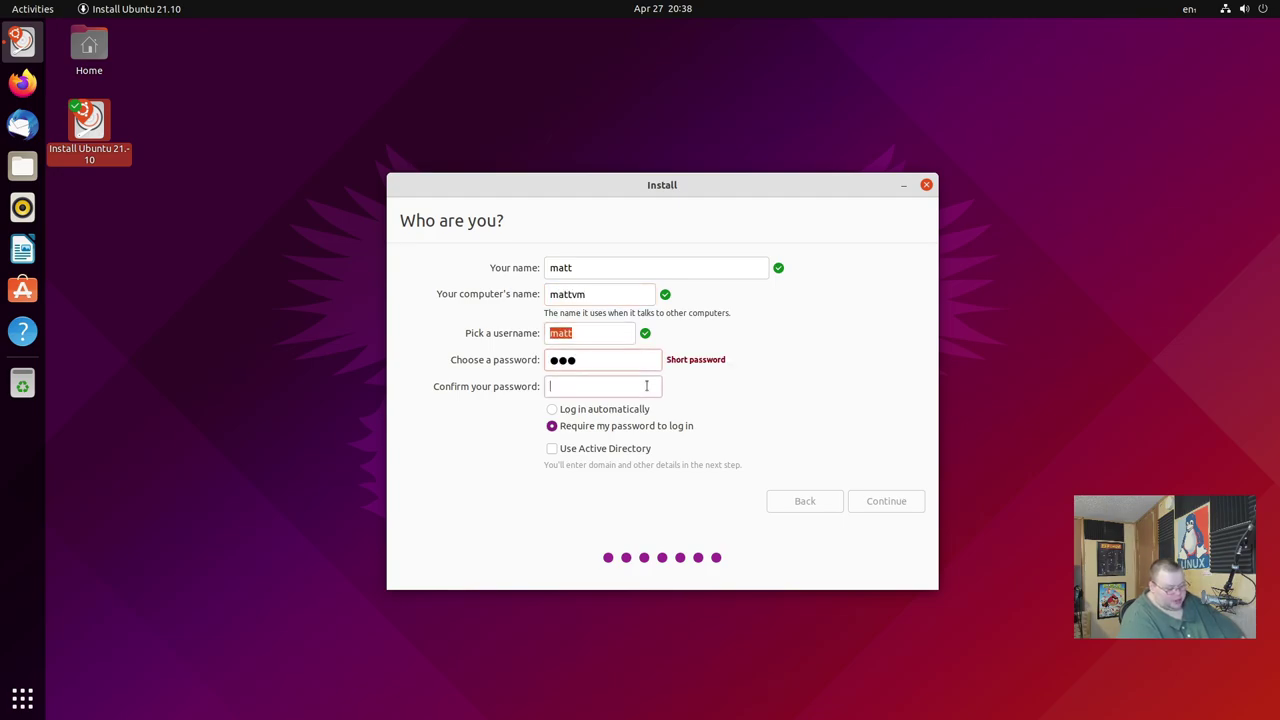
pyautogui.write('***')
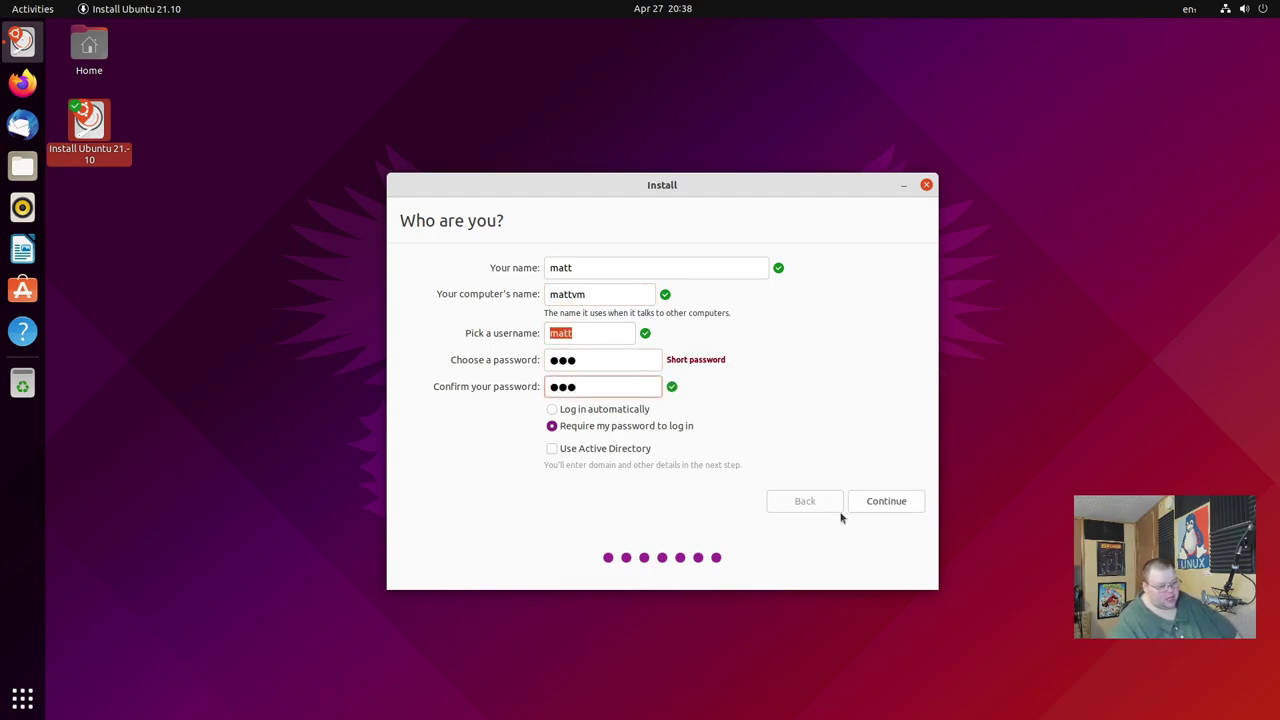
pyautogui.click(877, 502)
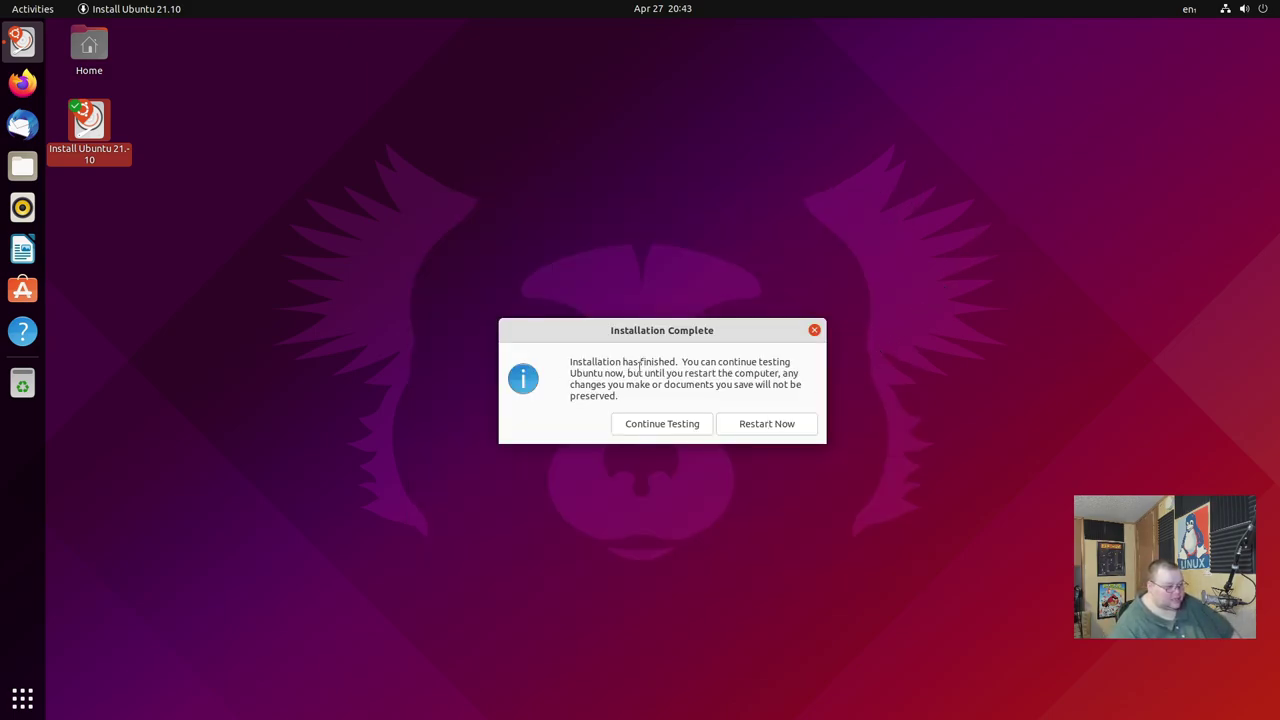
# Restart into the installed system, confirming the installation medium has been removed.
pyautogui.click(767, 424)
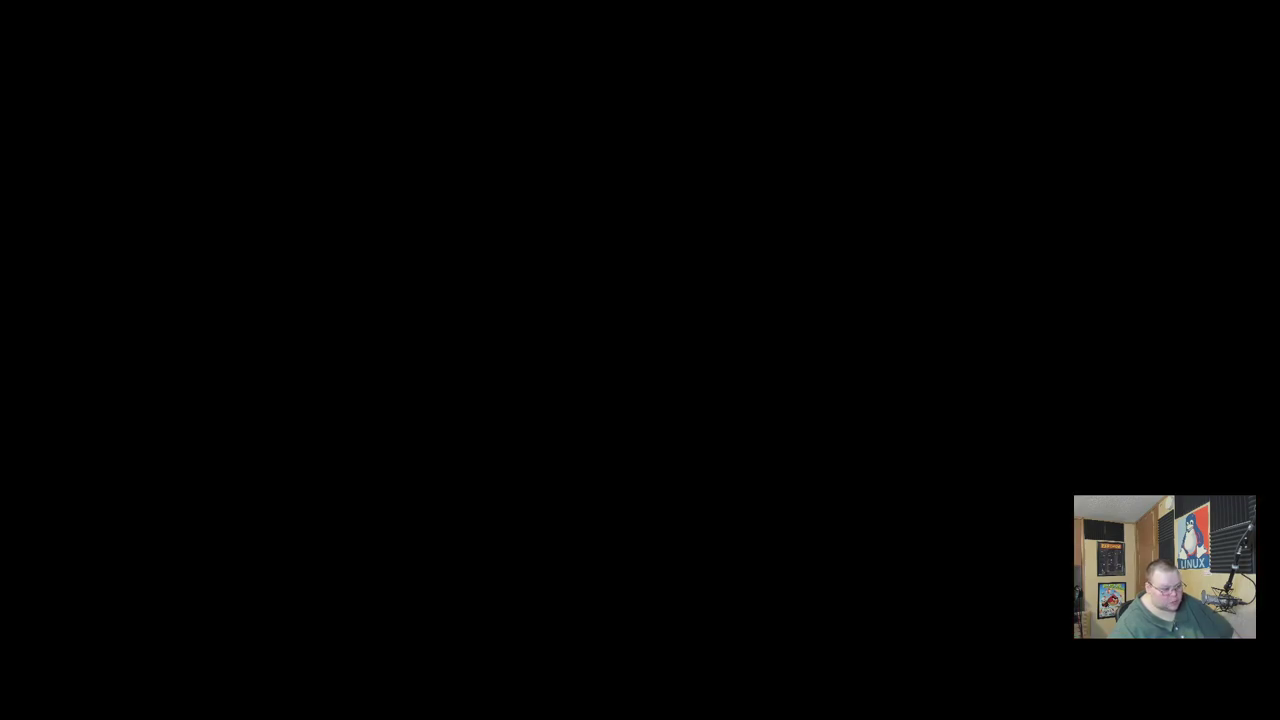
pyautogui.press('Return')
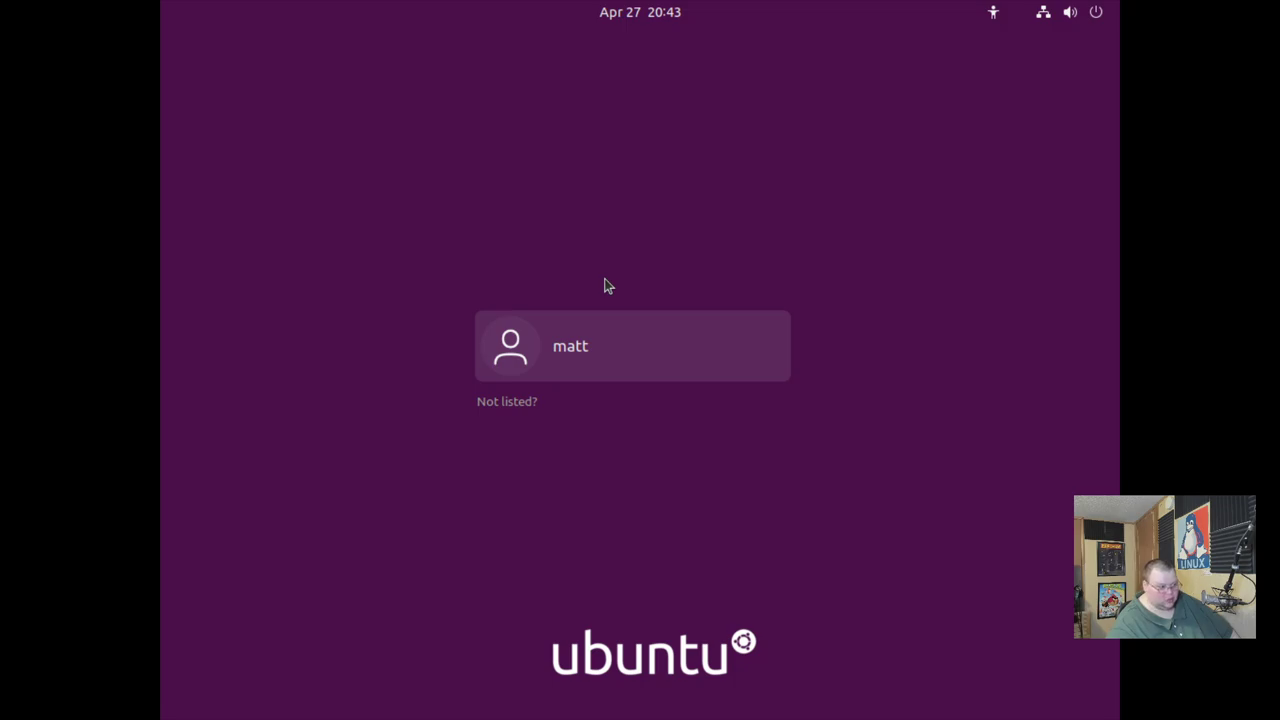
# Log in to the new user account with its password.
pyautogui.click(563, 348)
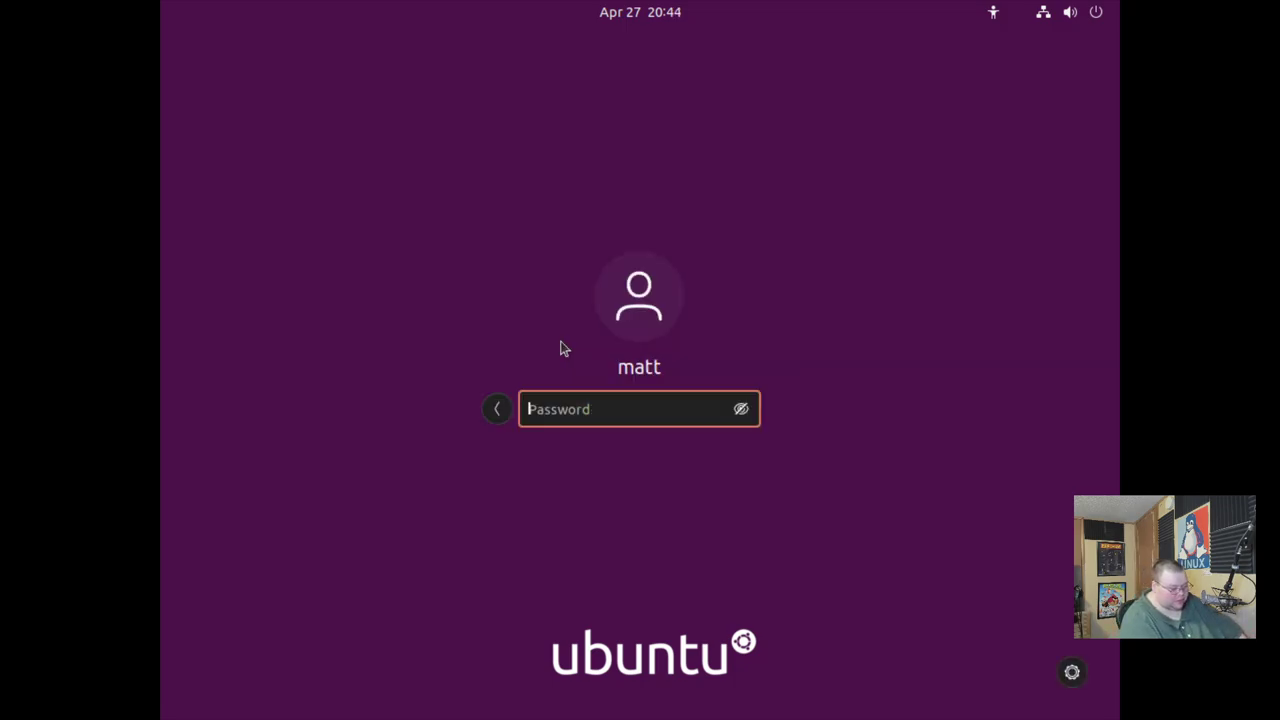
pyautogui.write('•••')
pyautogui.press('Return')
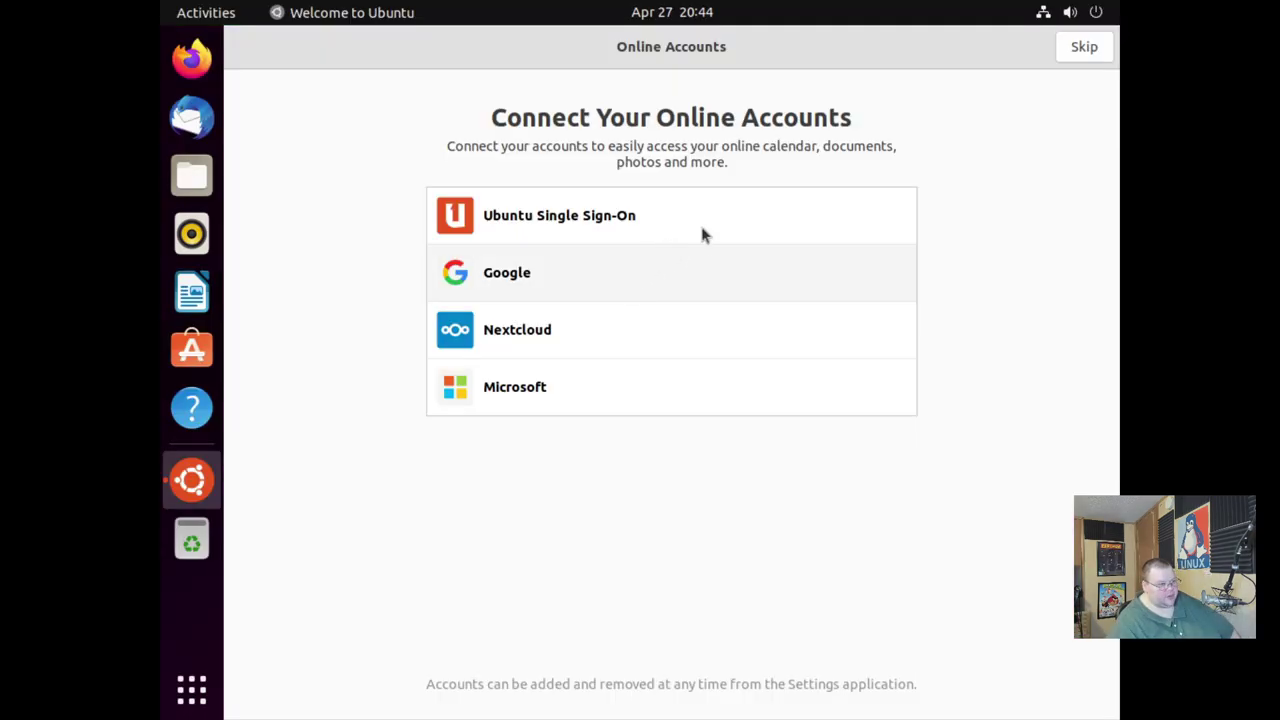
# Skip online accounts and go through the improve-Ubuntu and privacy pages to finish the welcome setup.
pyautogui.click(1078, 47)
pyautogui.click(1081, 47)
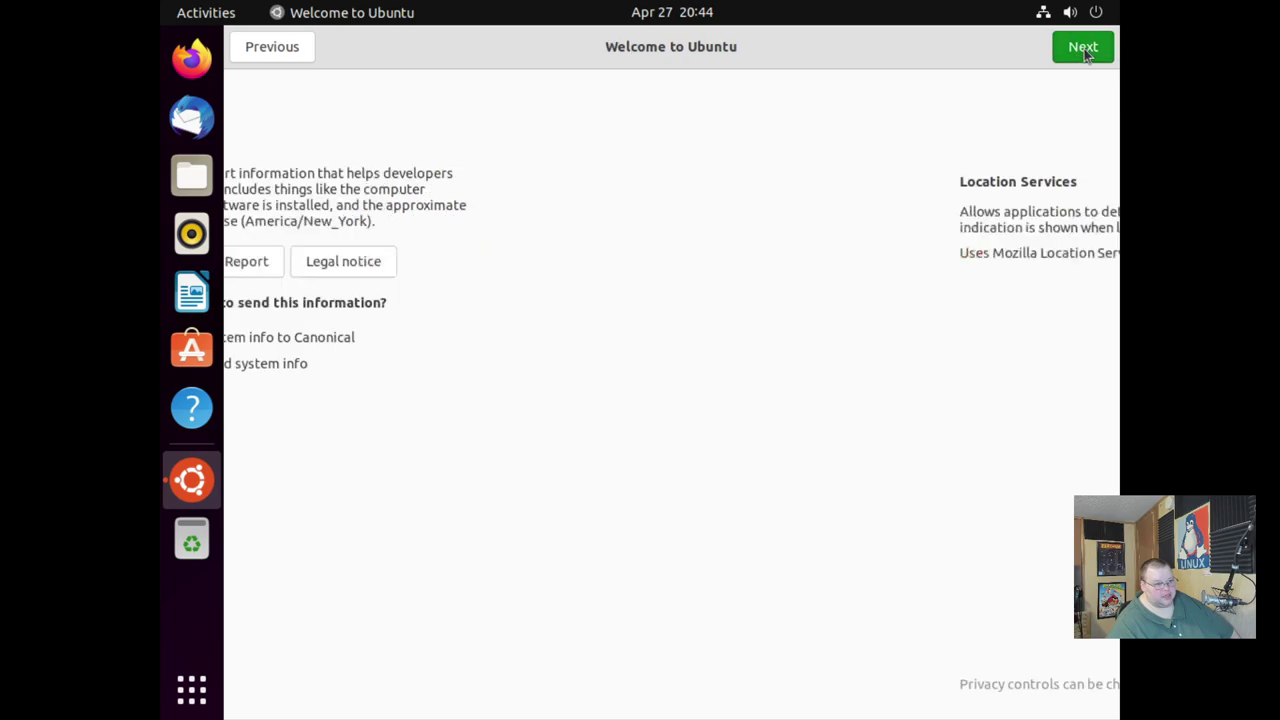
pyautogui.click(1085, 52)
pyautogui.click(1083, 50)
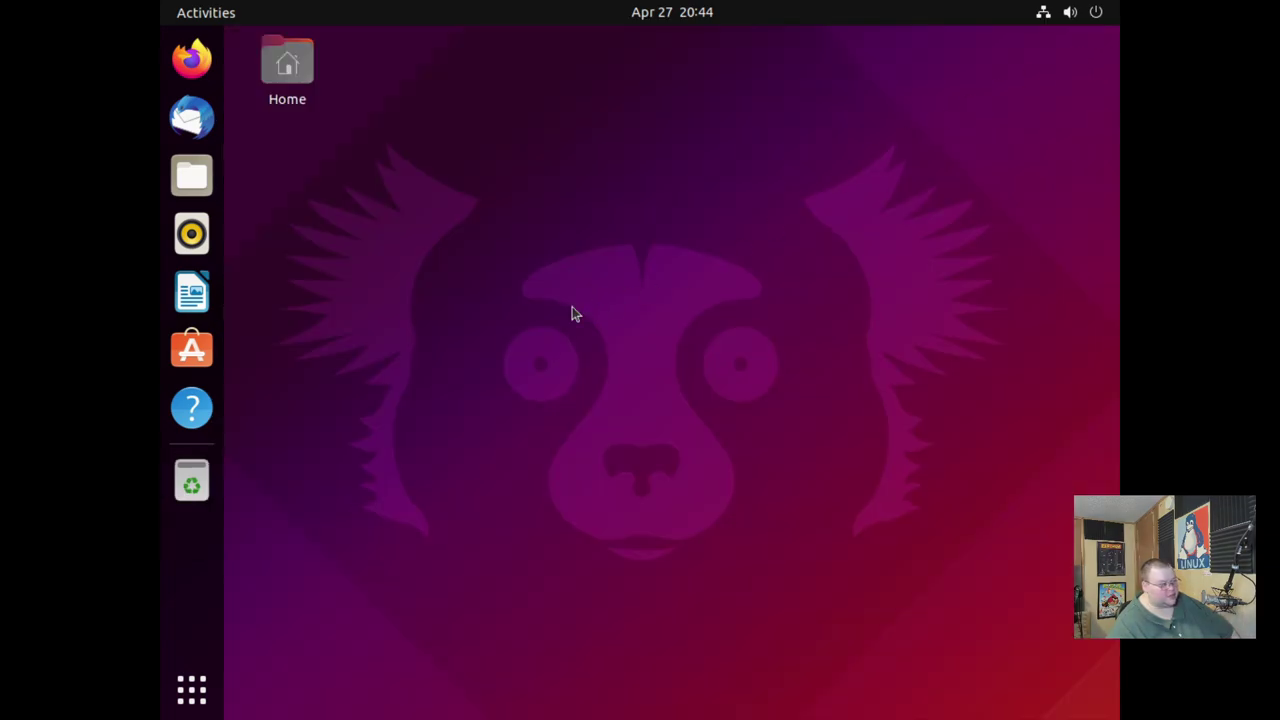
# Run lsblk in a new terminal to list the block devices.
pyautogui.hotkey('ctrl', 'alt', 't')
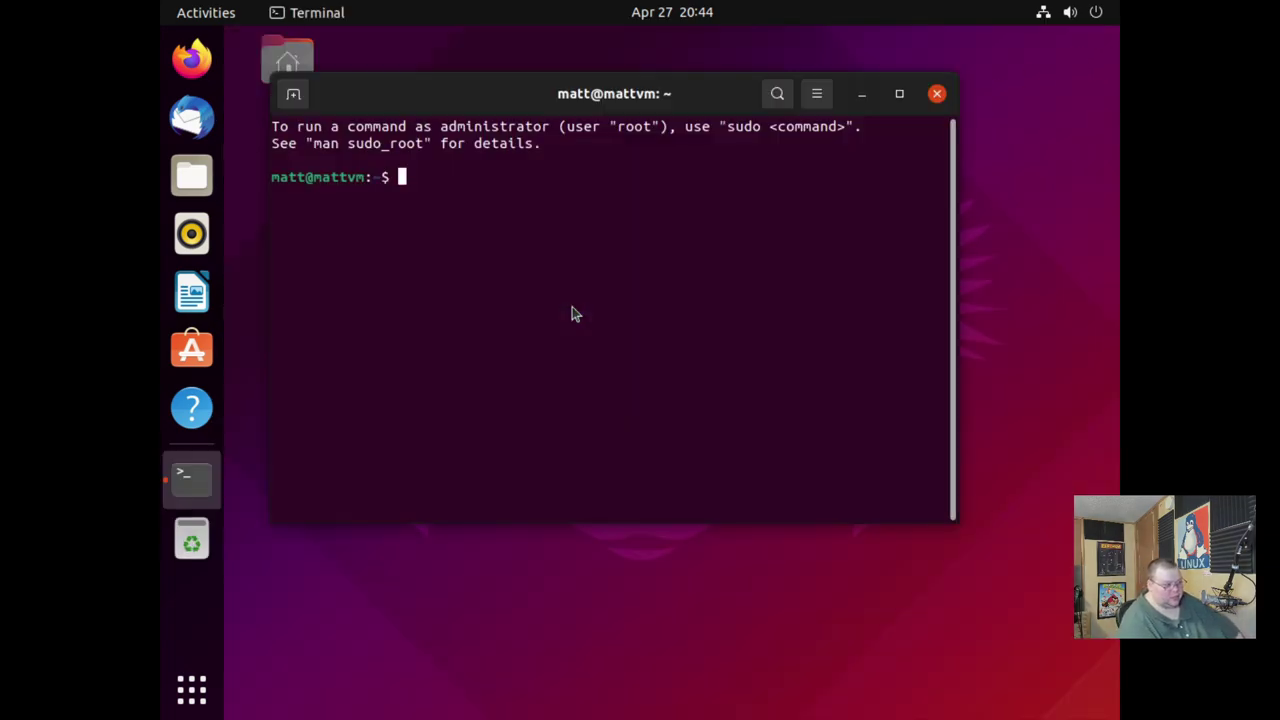
pyautogui.write('lsblk')
pyautogui.press('Return')
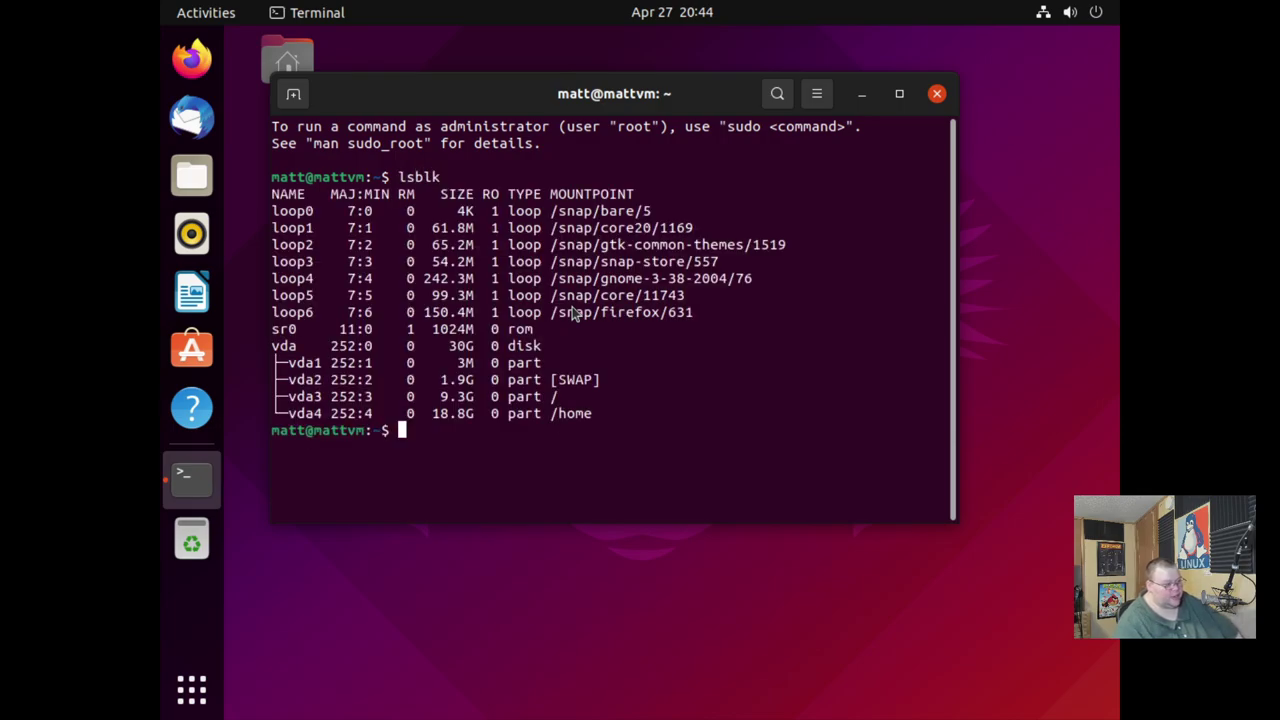
# Highlight the vda disk and its bios-grub, swap, root and /home partition rows.
pyautogui.moveTo(274, 346); pyautogui.dragTo(372, 346)
pyautogui.click(293, 350)
pyautogui.moveTo(282, 364); pyautogui.dragTo(590, 381)
pyautogui.click(510, 380)
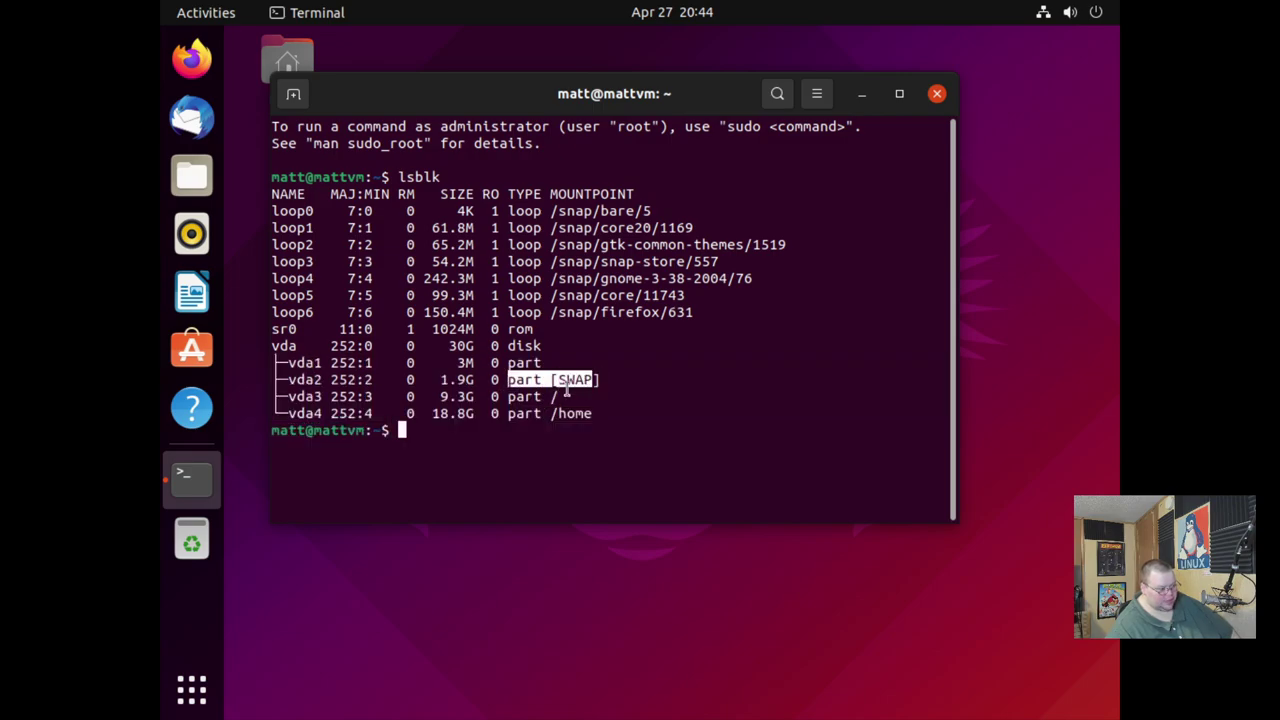
pyautogui.moveTo(516, 397); pyautogui.dragTo(581, 397)
pyautogui.click(500, 412)
pyautogui.moveTo(508, 413); pyautogui.dragTo(604, 415)
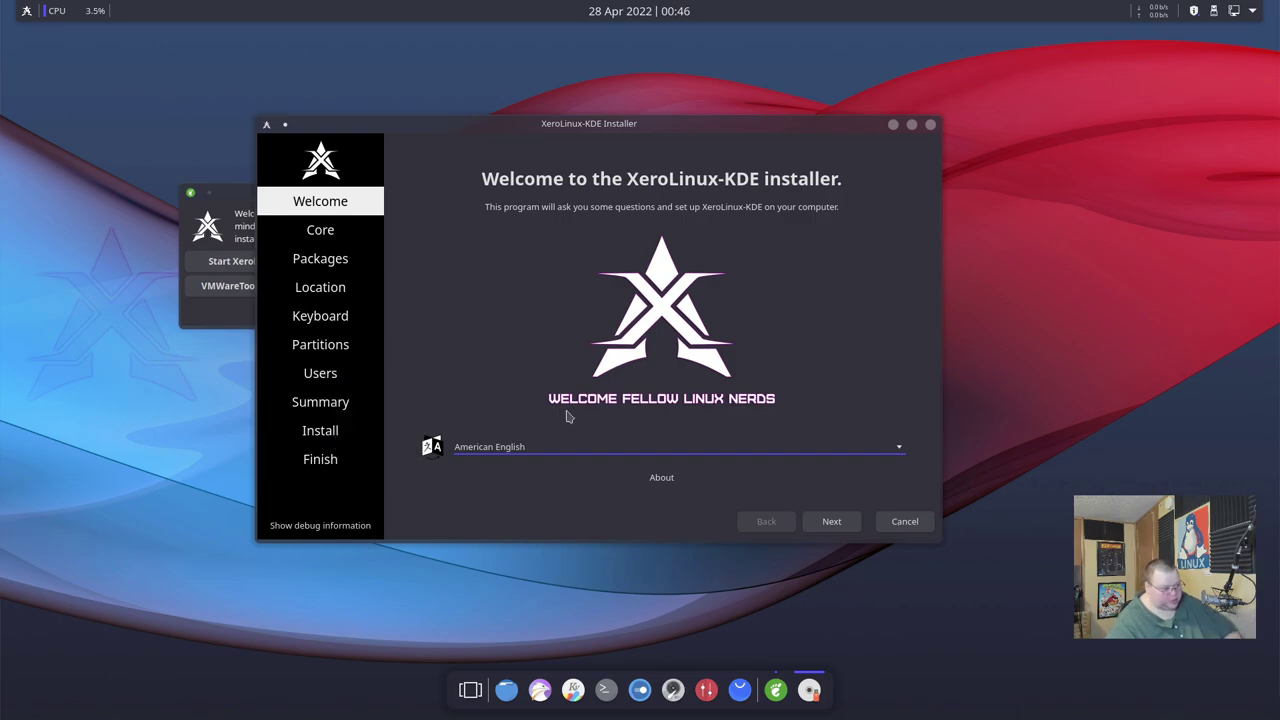
# Advance through the Welcome, Core, Packages, Location and Keyboard steps to the Partitions page.
pyautogui.click(831, 521)
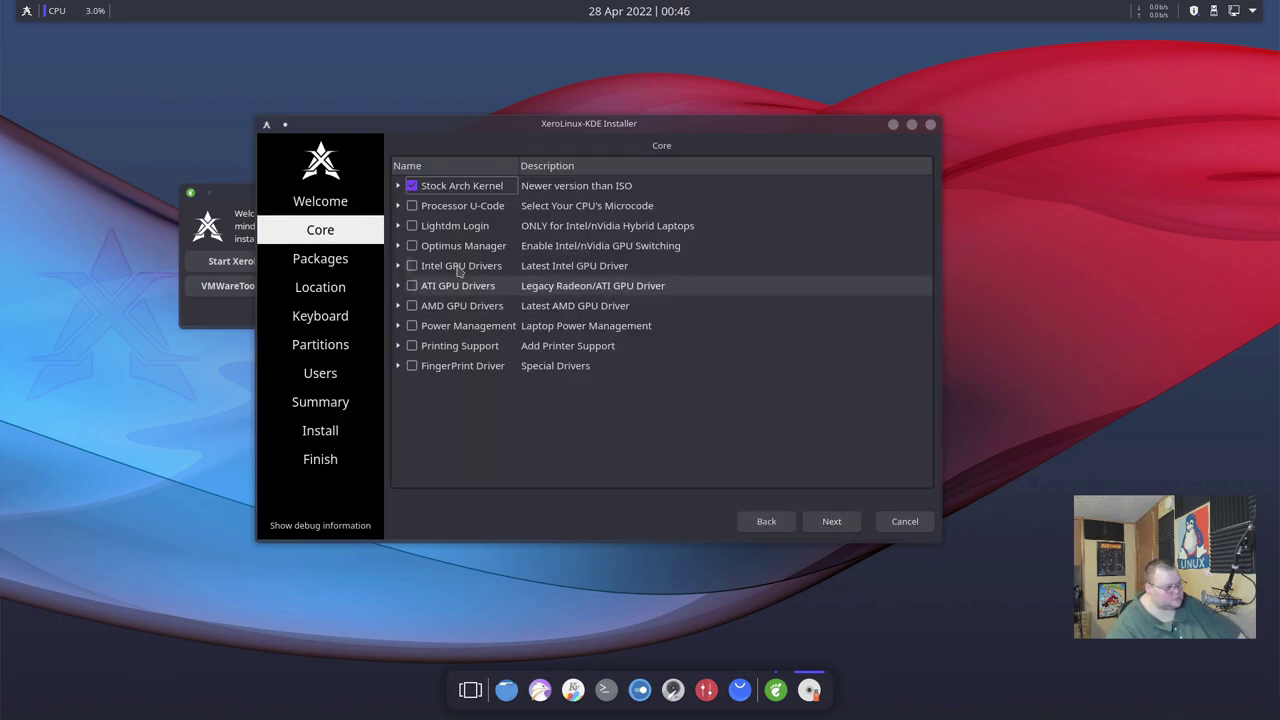
pyautogui.click(831, 521)
pyautogui.click(831, 521)
pyautogui.click(831, 521)
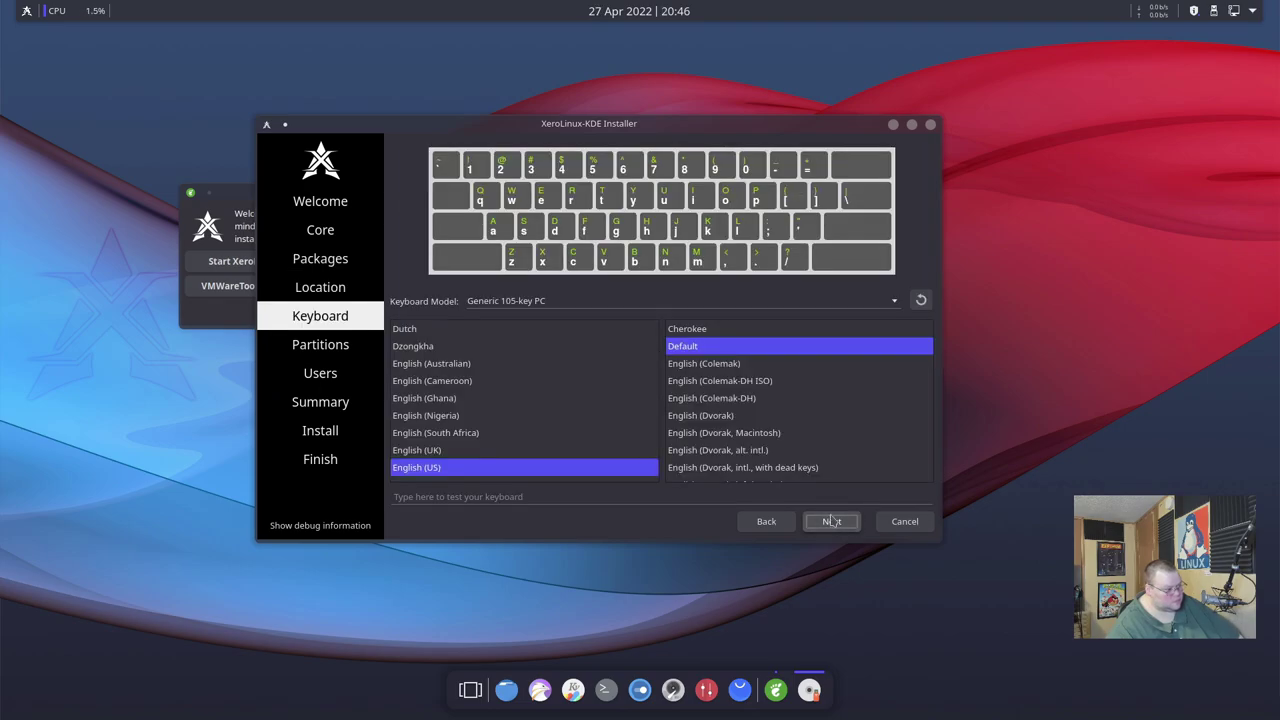
pyautogui.click(831, 521)
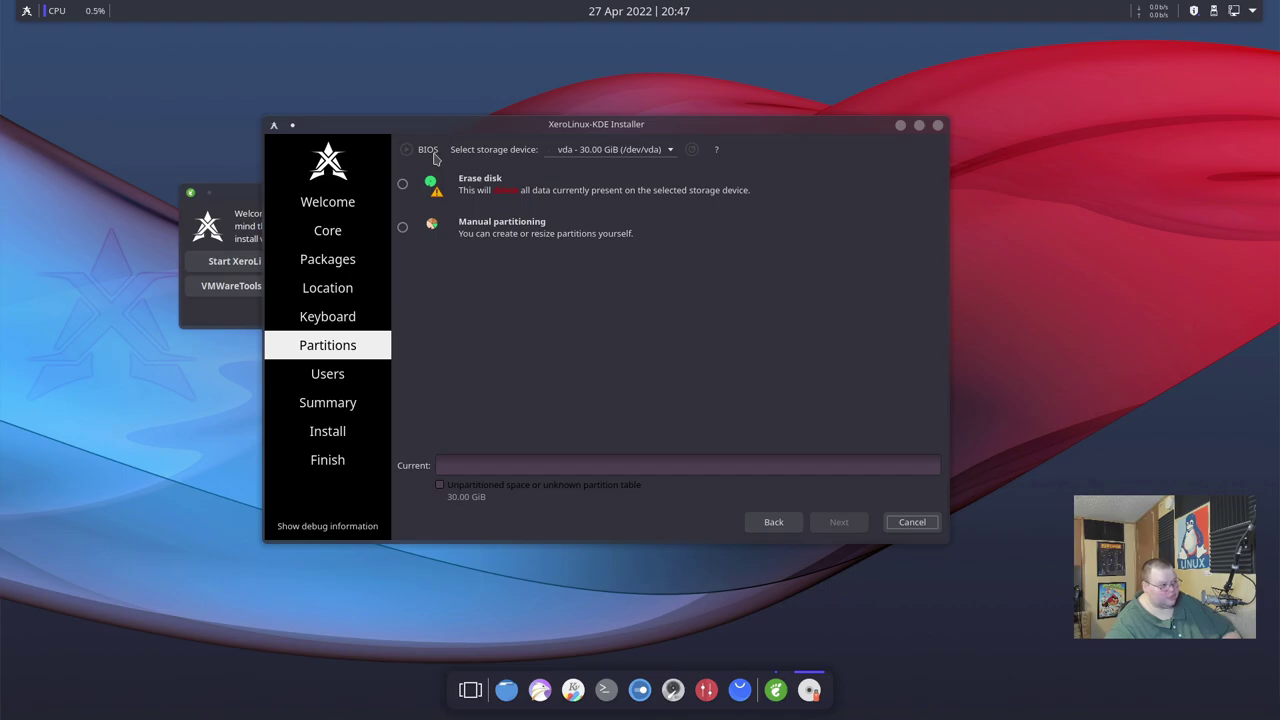
# Check the storage device list to confirm vda is the selected disk.
pyautogui.click(665, 155)
pyautogui.click(640, 152)
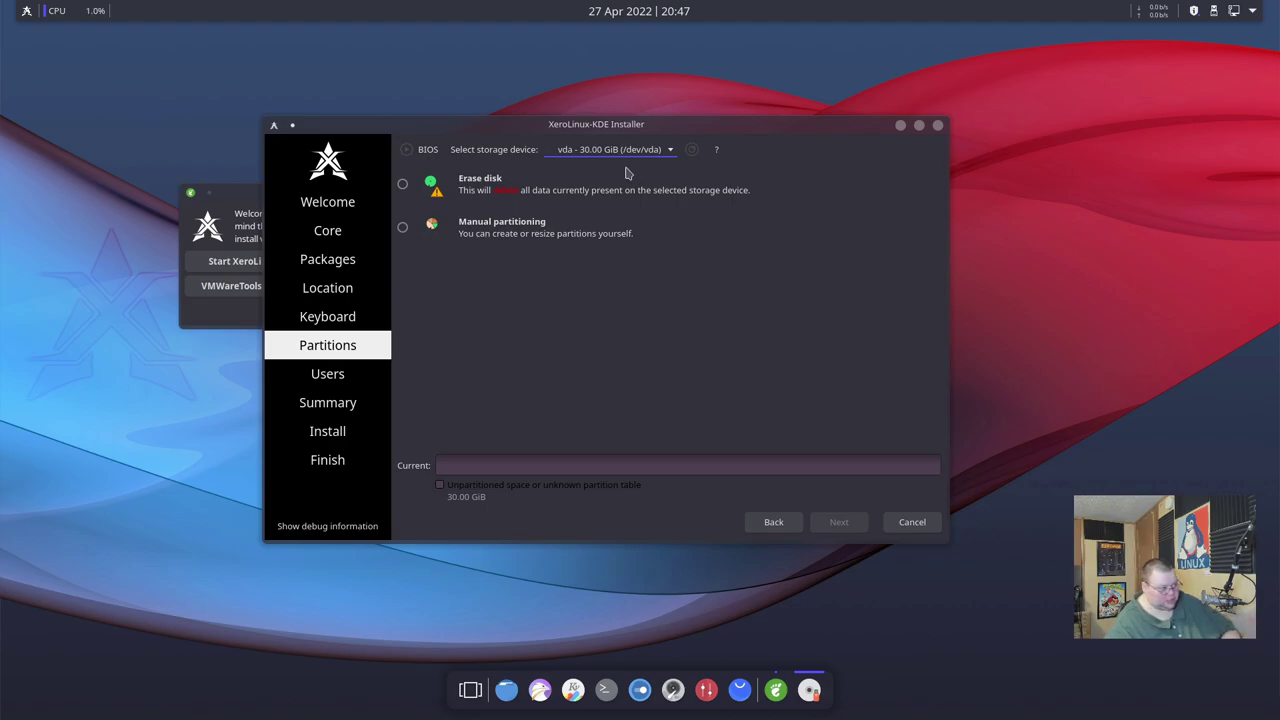
pyautogui.click(638, 152)
pyautogui.click(632, 152)
pyautogui.click(628, 155)
pyautogui.click(632, 153)
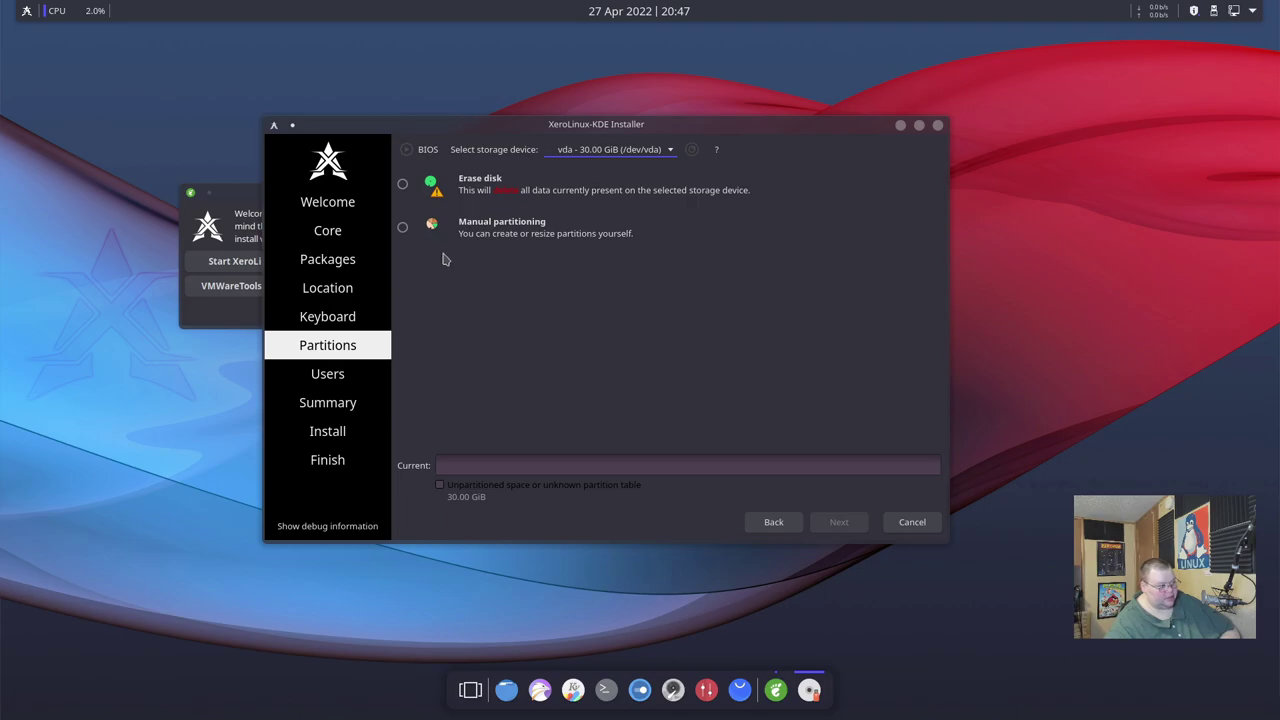
# Preview the erase-disk layout, then choose Manual partitioning and continue to the editor.
pyautogui.click(404, 185)
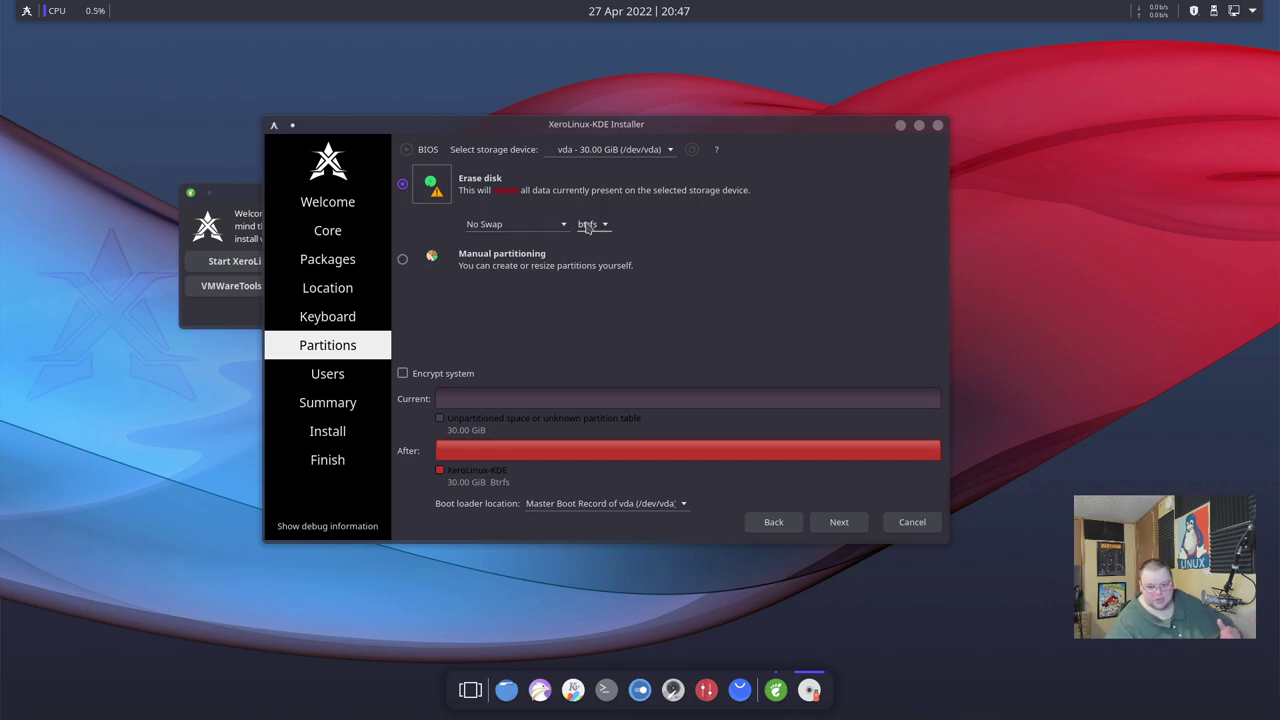
pyautogui.click(406, 262)
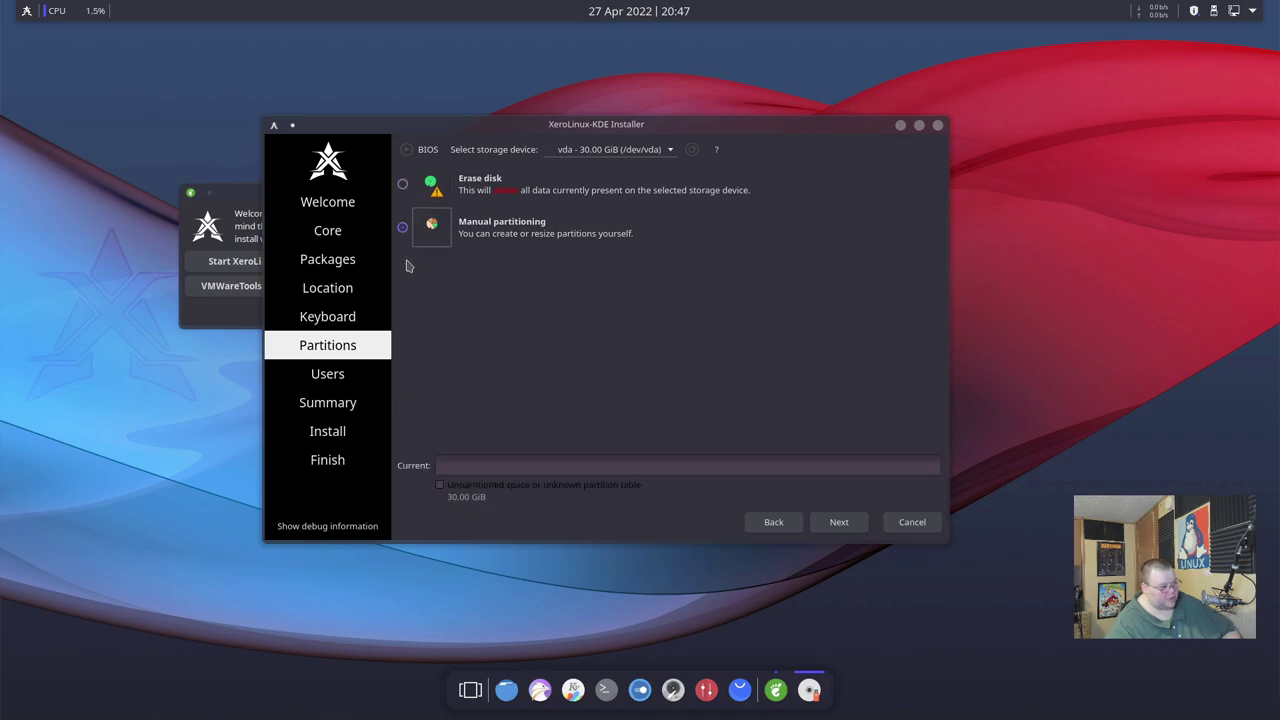
pyautogui.click(840, 524)
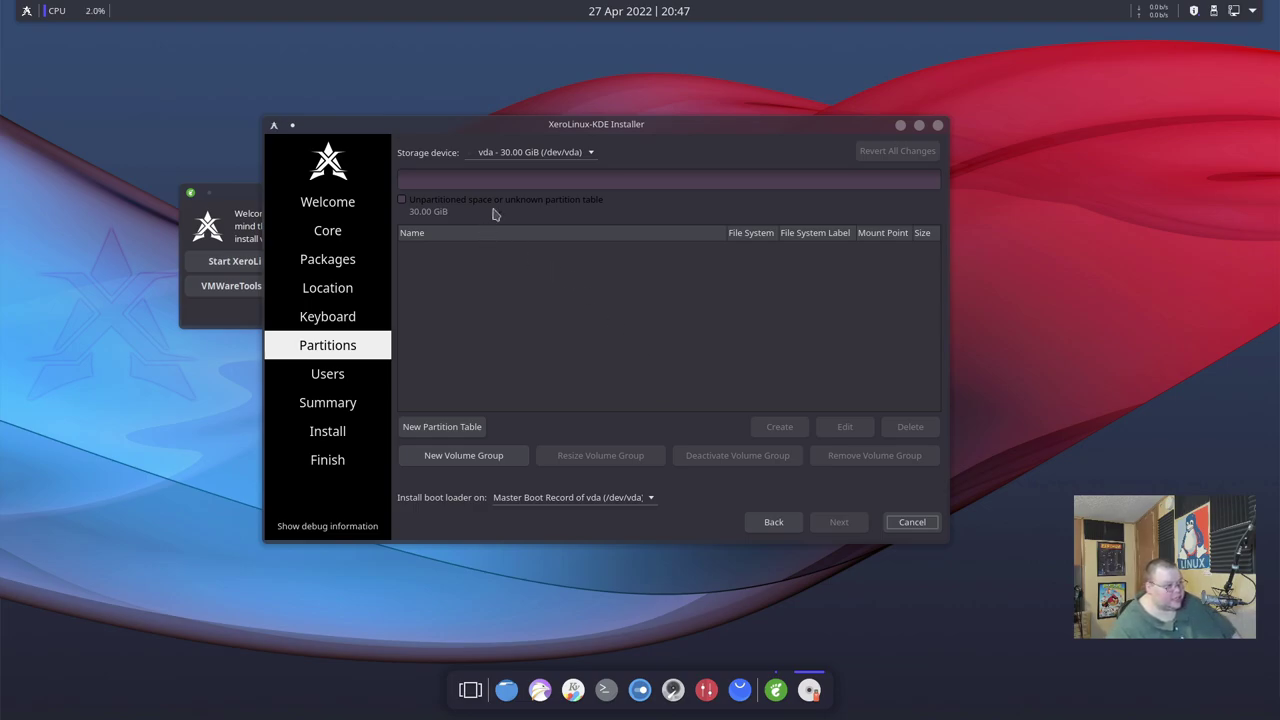
# Give vda a new Master Boot Record (MBR) partition table, leaving 30.00 GiB free.
pyautogui.click(508, 155)
pyautogui.click(508, 155)
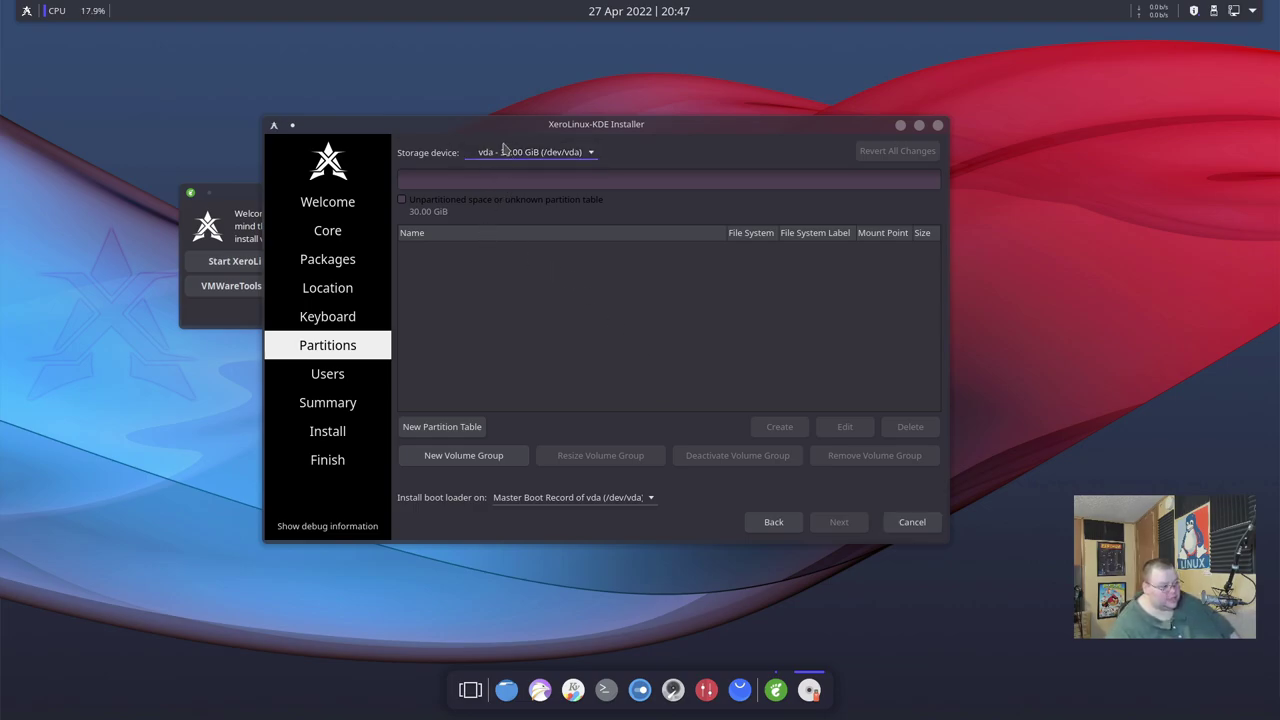
pyautogui.click(456, 427)
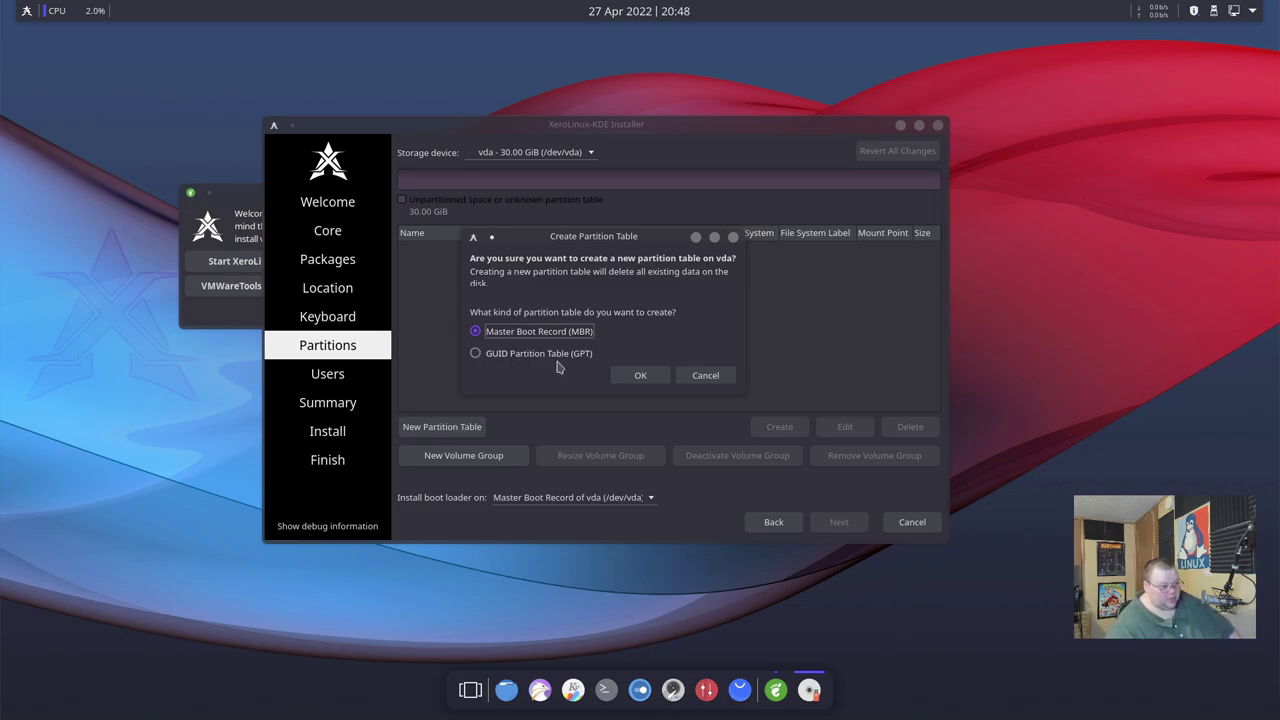
pyautogui.click(640, 375)
pyautogui.click(445, 255)
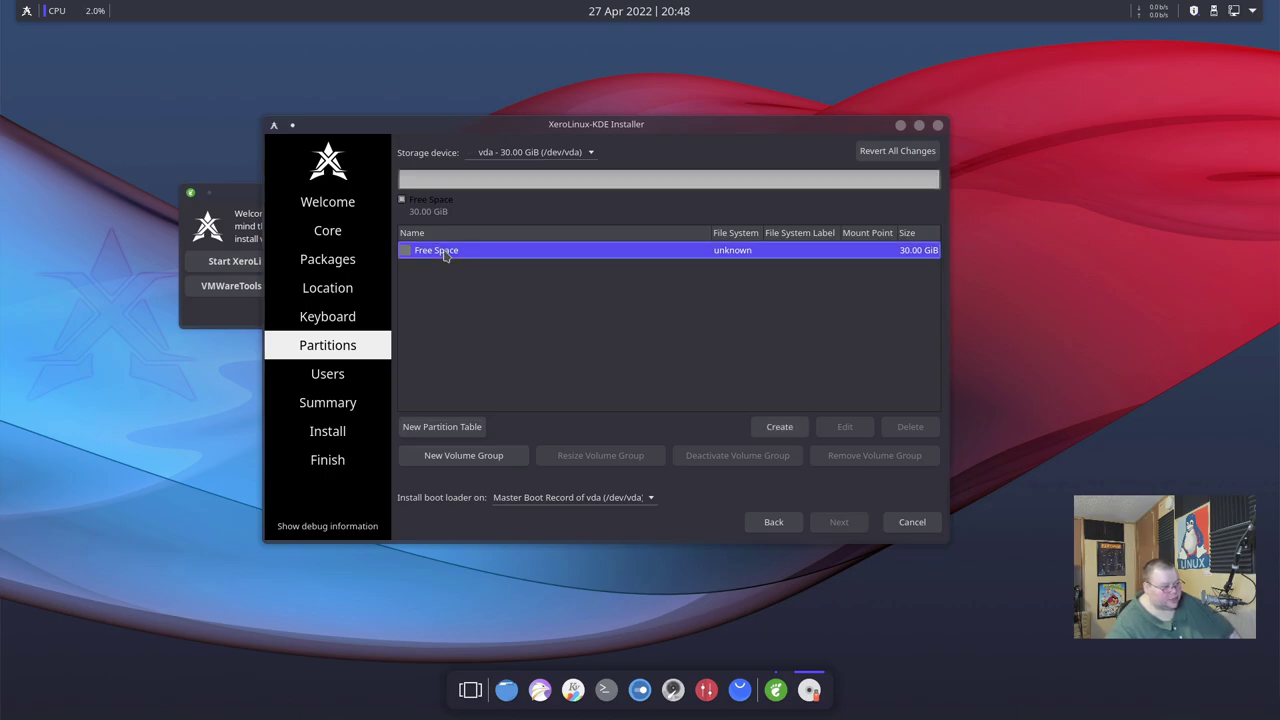
# Create an 8 MiB ext4 partition flagged bios-grub at the start of vda.
pyautogui.click(777, 429)
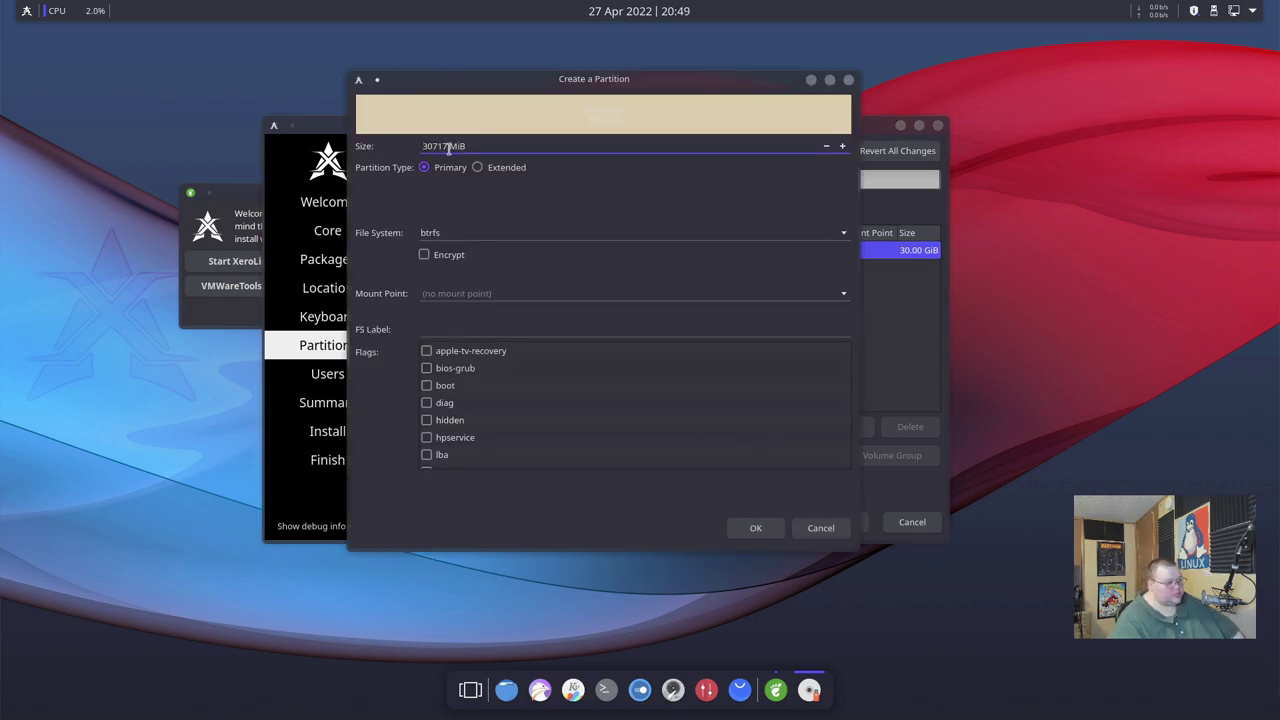
pyautogui.scroll(-4, 445, 415)
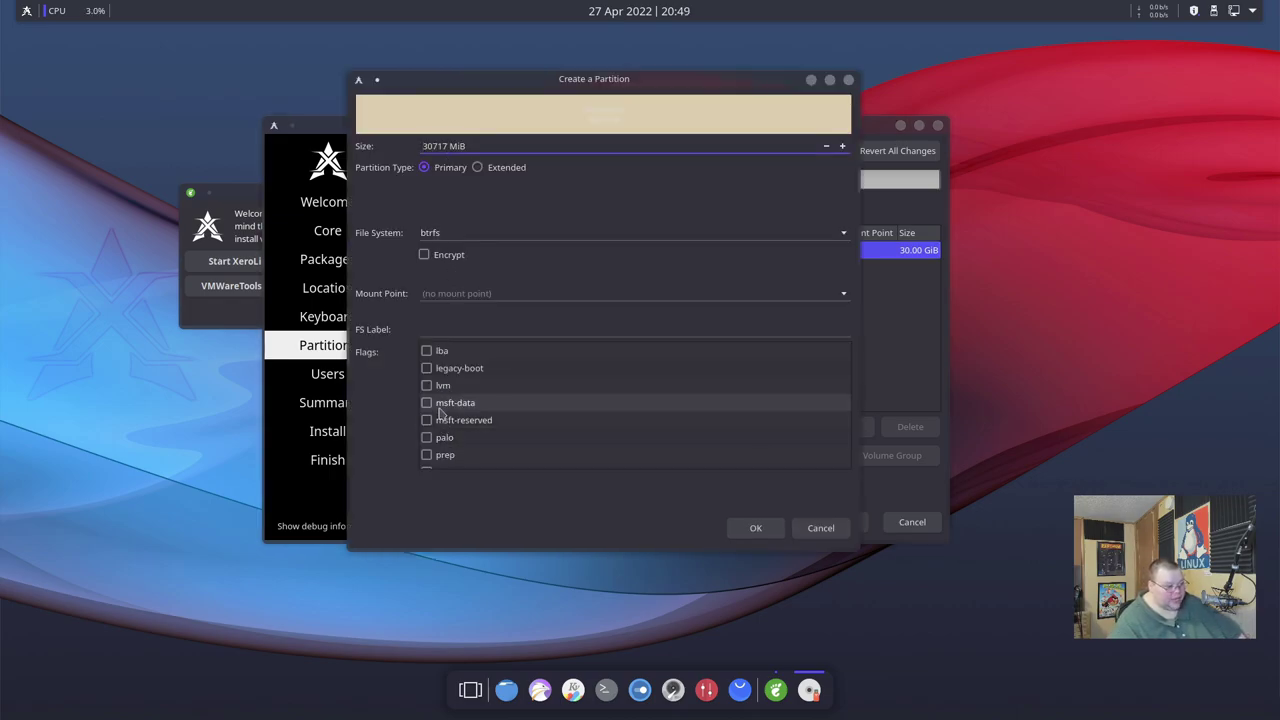
pyautogui.scroll(5, 445, 418)
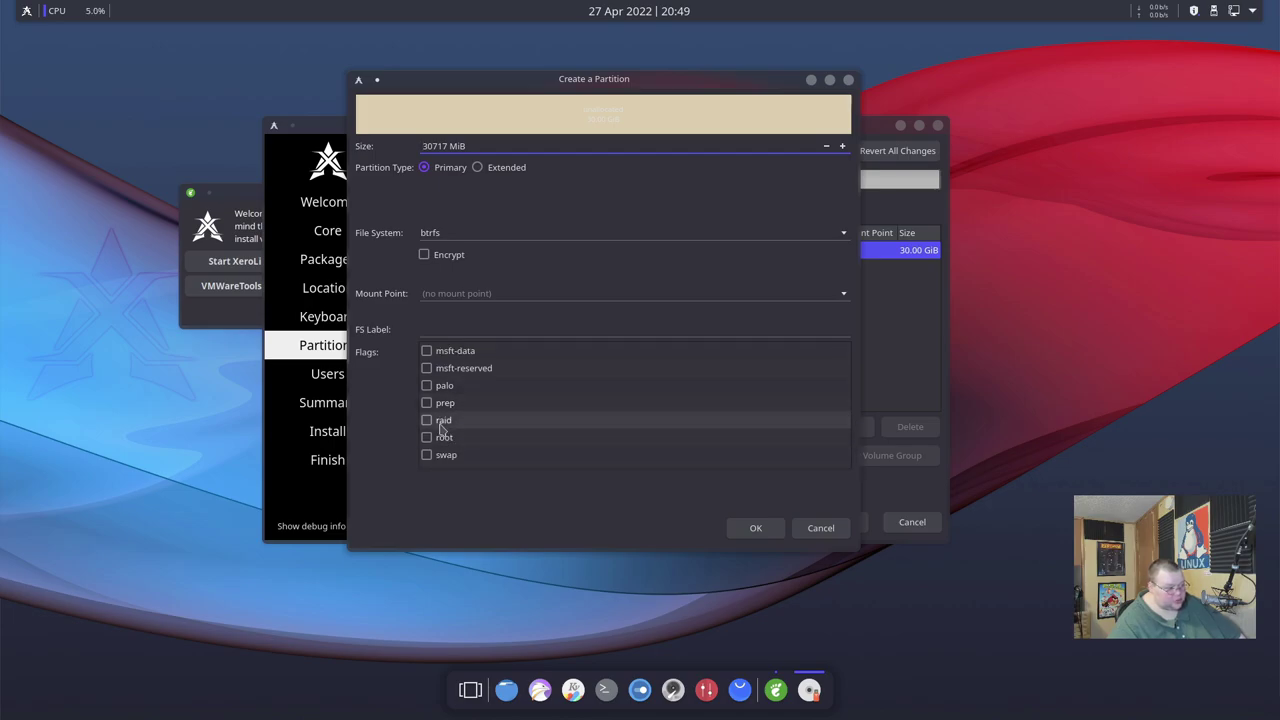
pyautogui.click(427, 369)
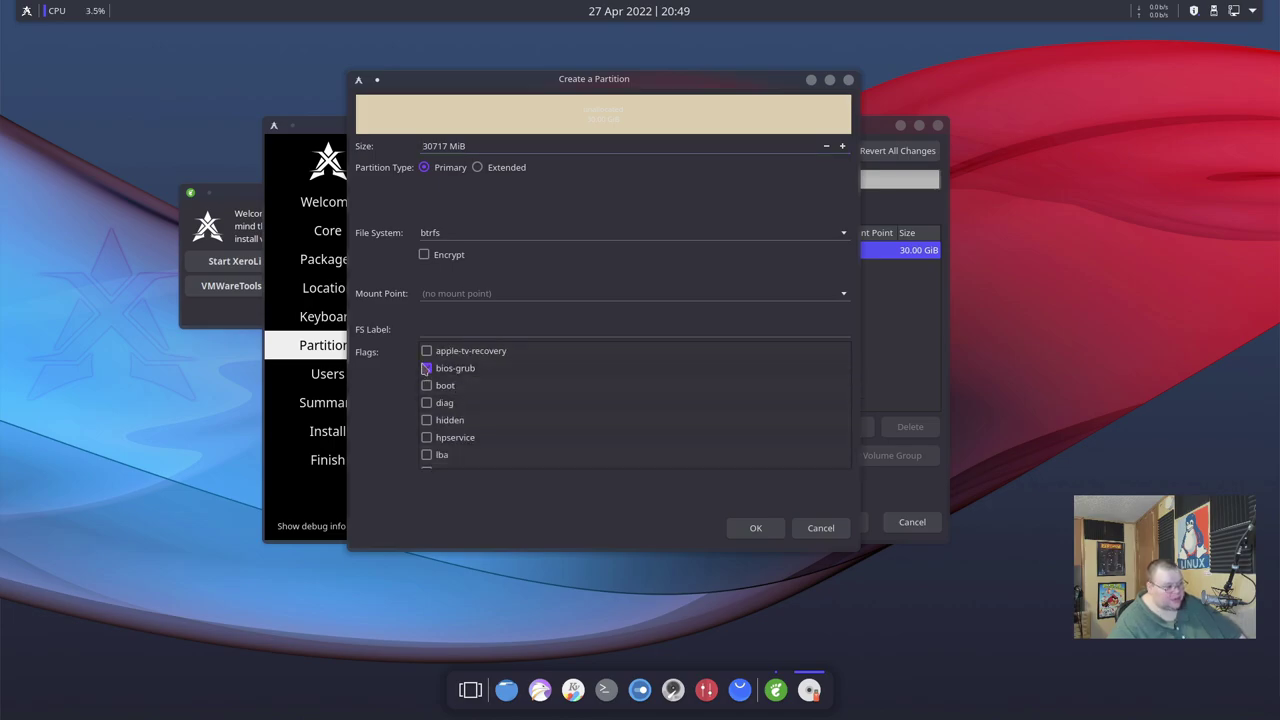
pyautogui.click(440, 146)
pyautogui.doubleClick(440, 146)
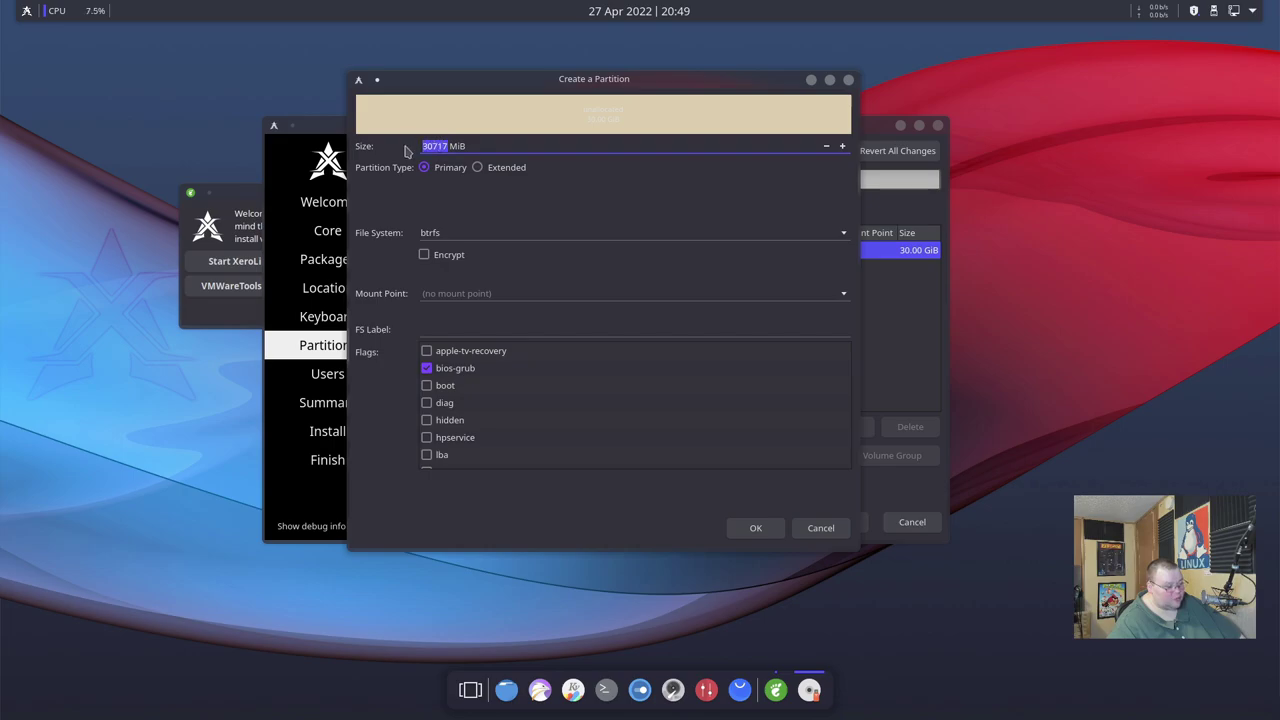
pyautogui.write('5')
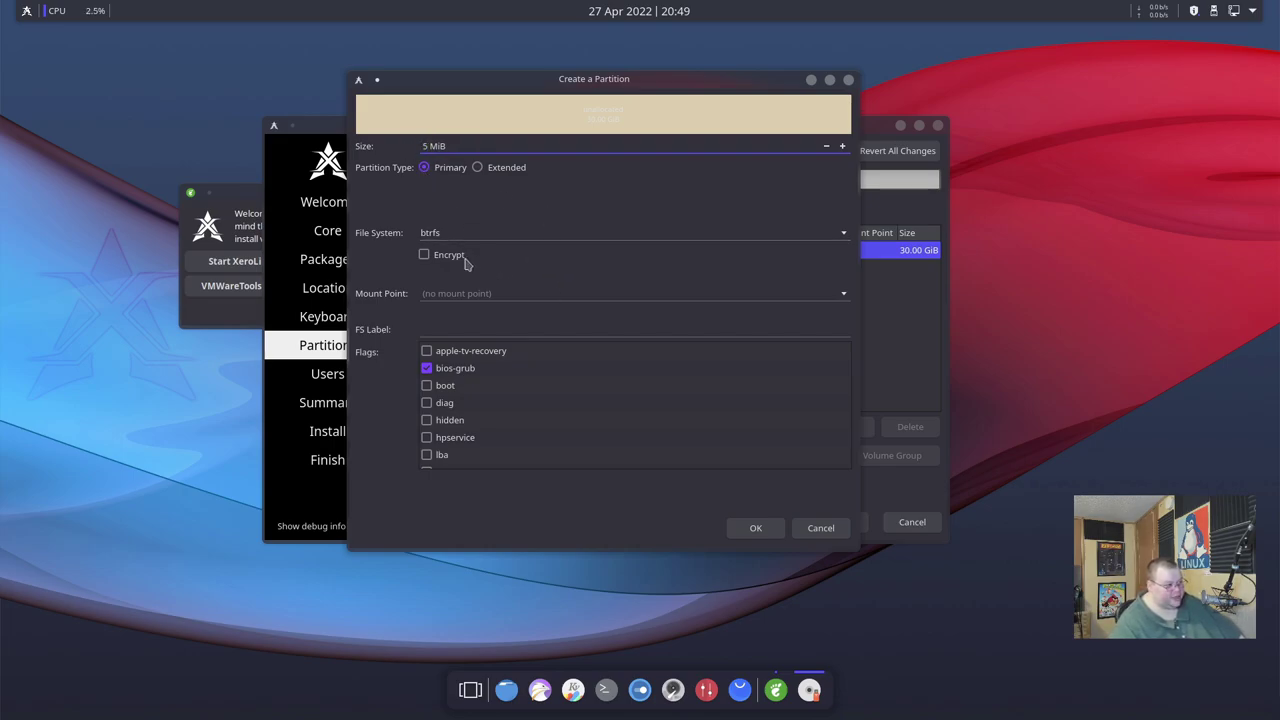
pyautogui.click(468, 236)
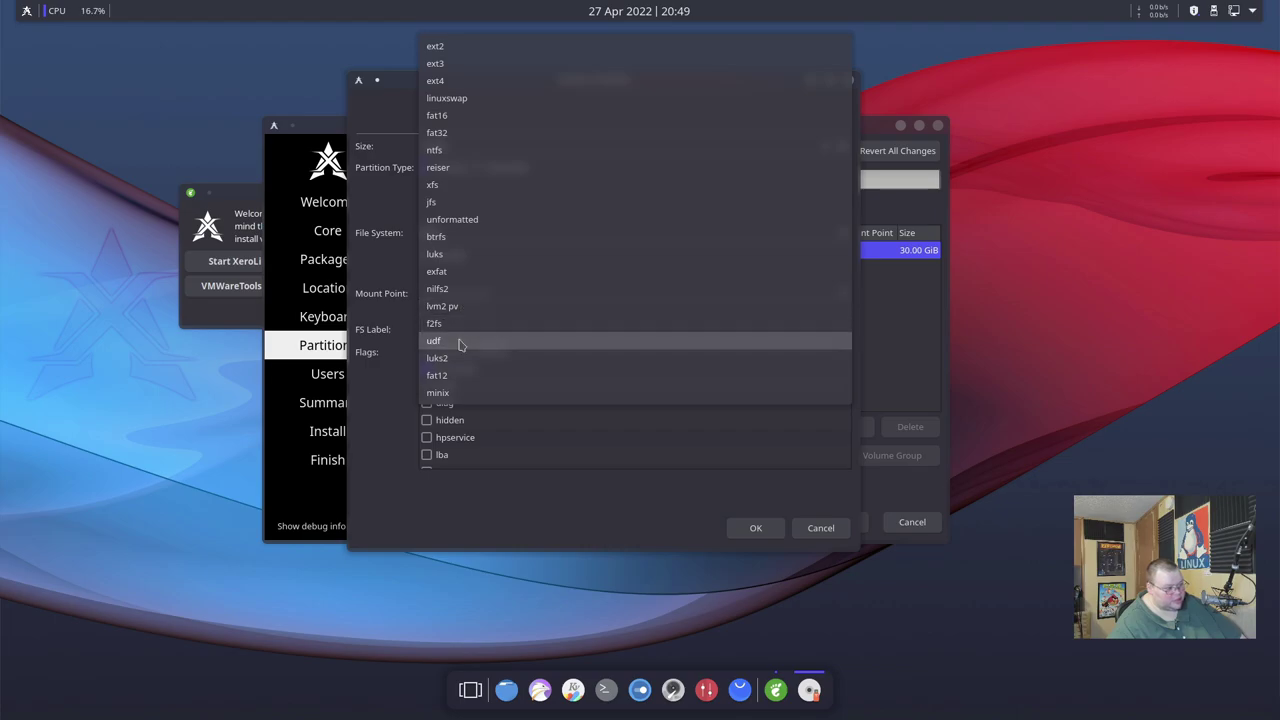
pyautogui.click(440, 82)
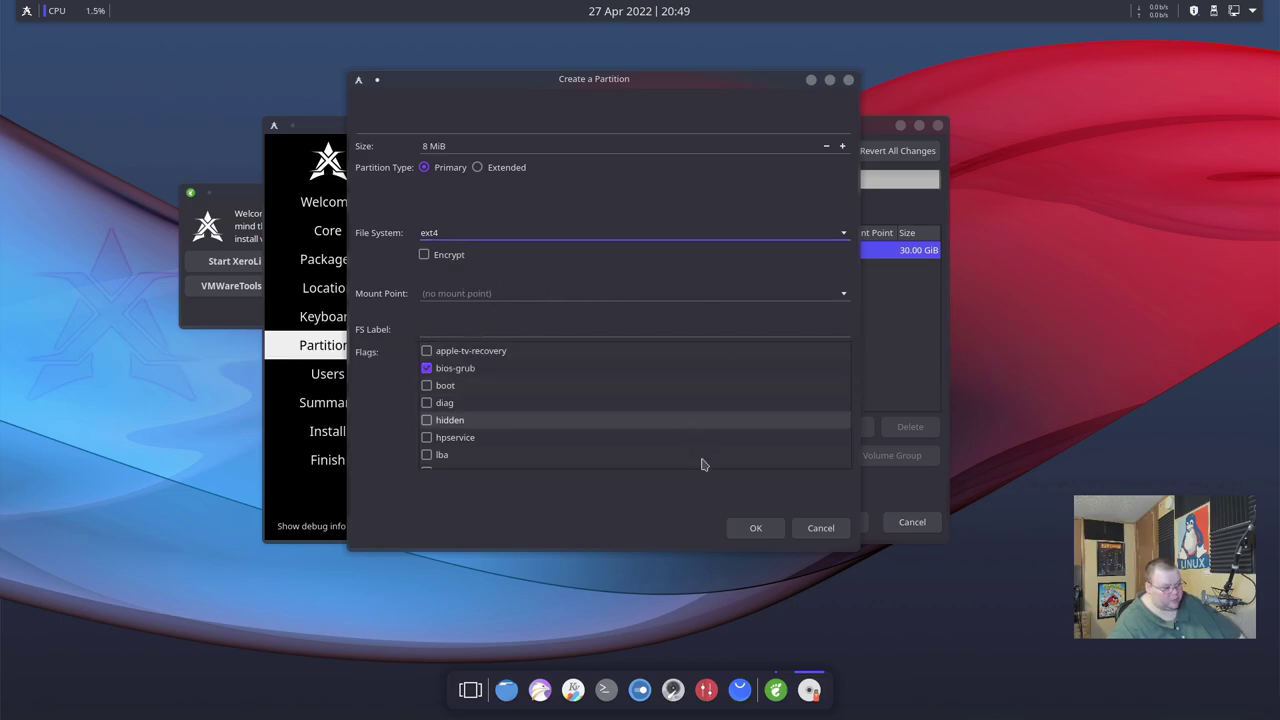
pyautogui.click(755, 528)
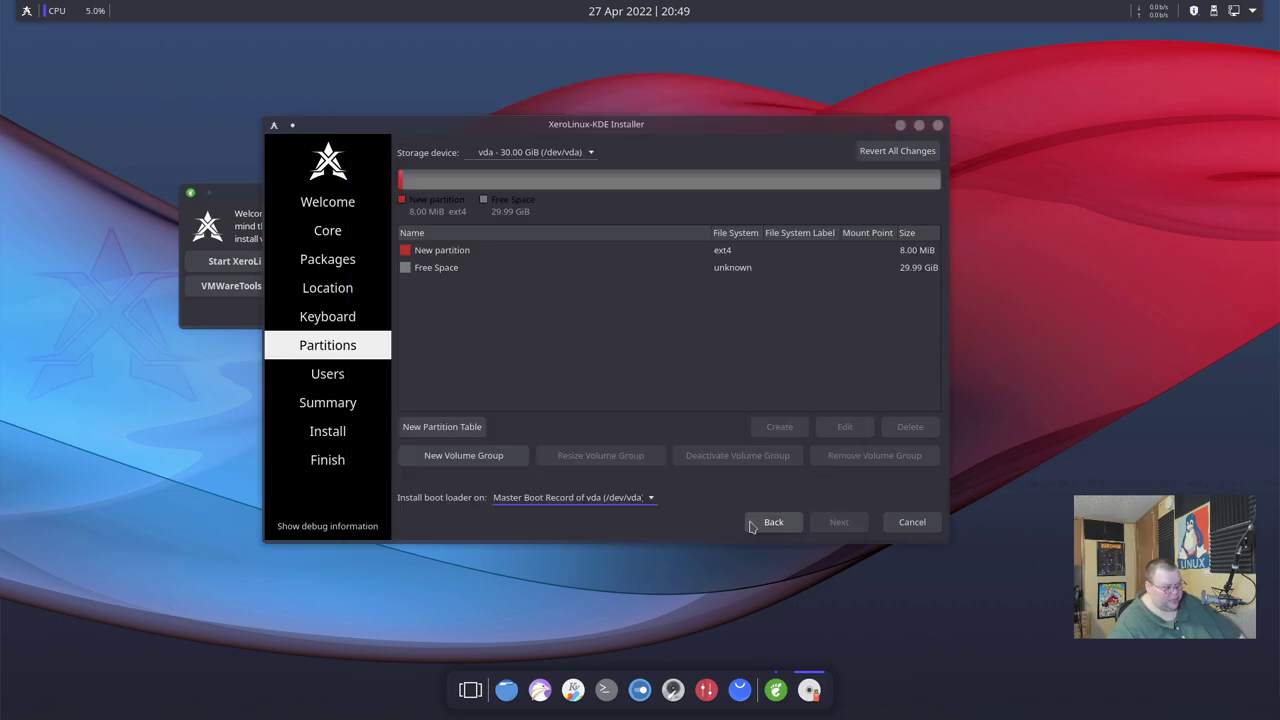
# Create a 2048 MiB linuxswap partition with the swap flag in the free space after bios-grub.
pyautogui.click(448, 272)
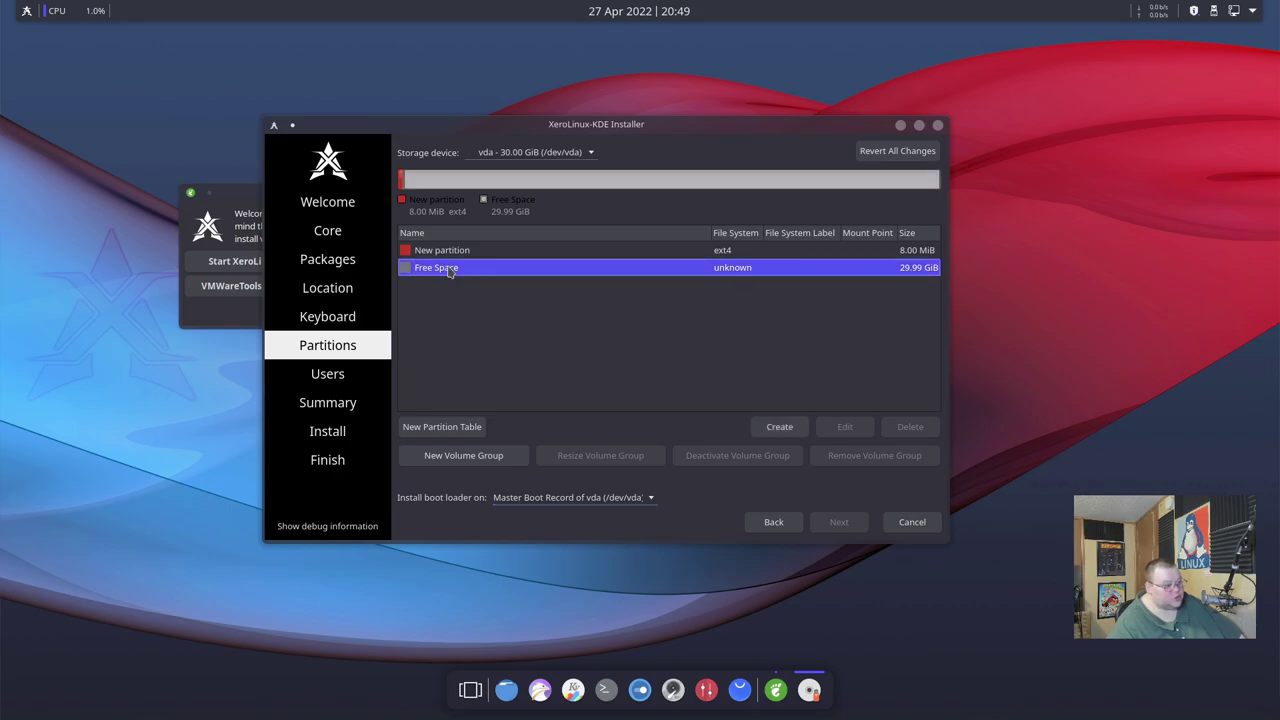
pyautogui.click(779, 427)
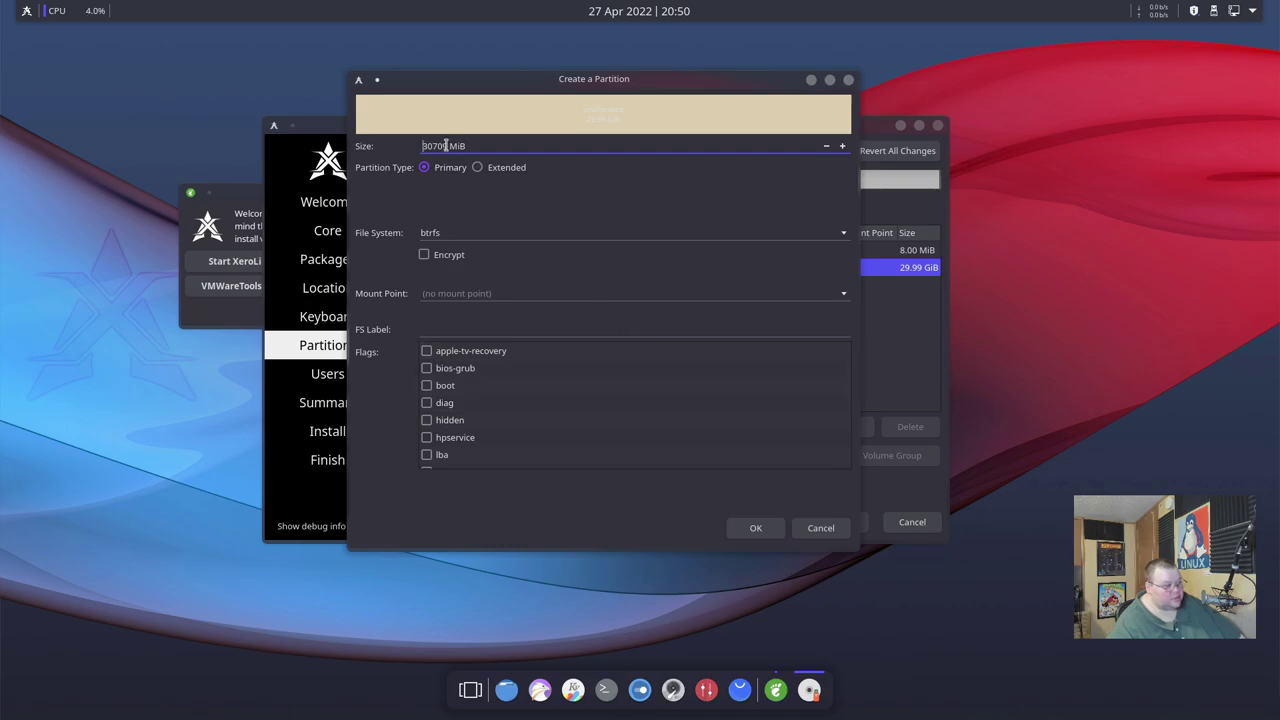
pyautogui.moveTo(446, 146); pyautogui.dragTo(410, 148)
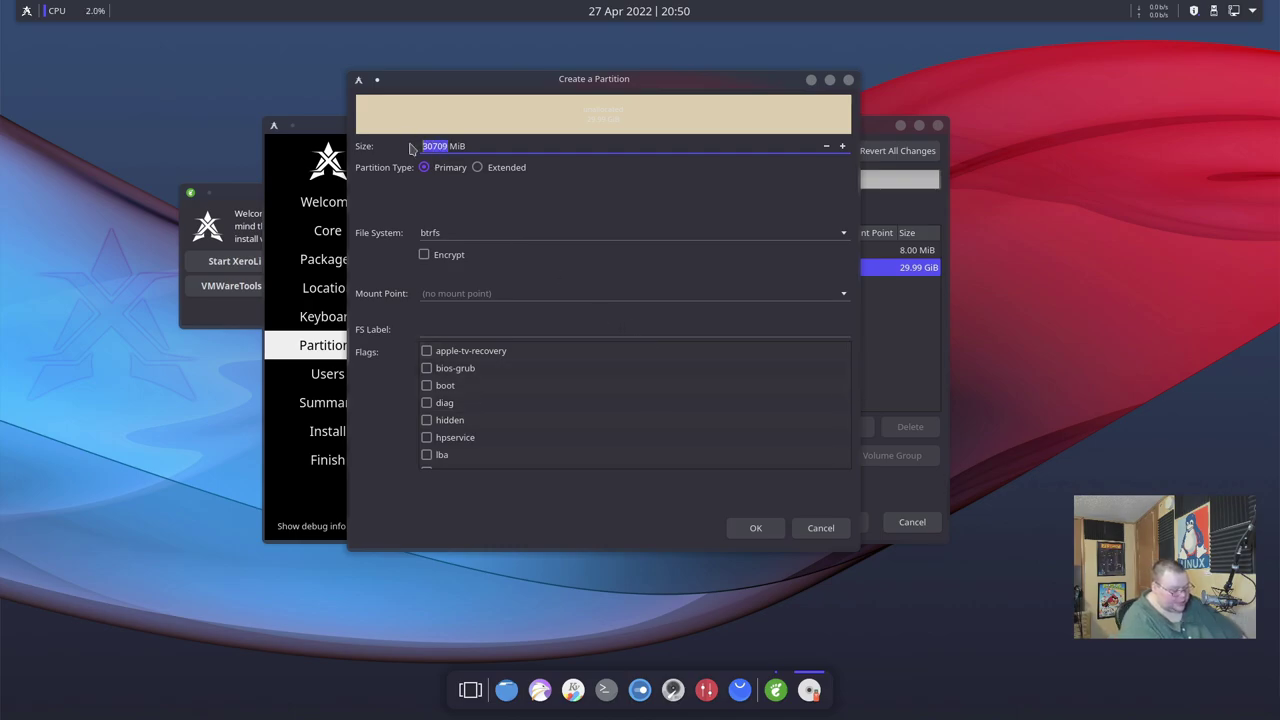
pyautogui.write('2048')
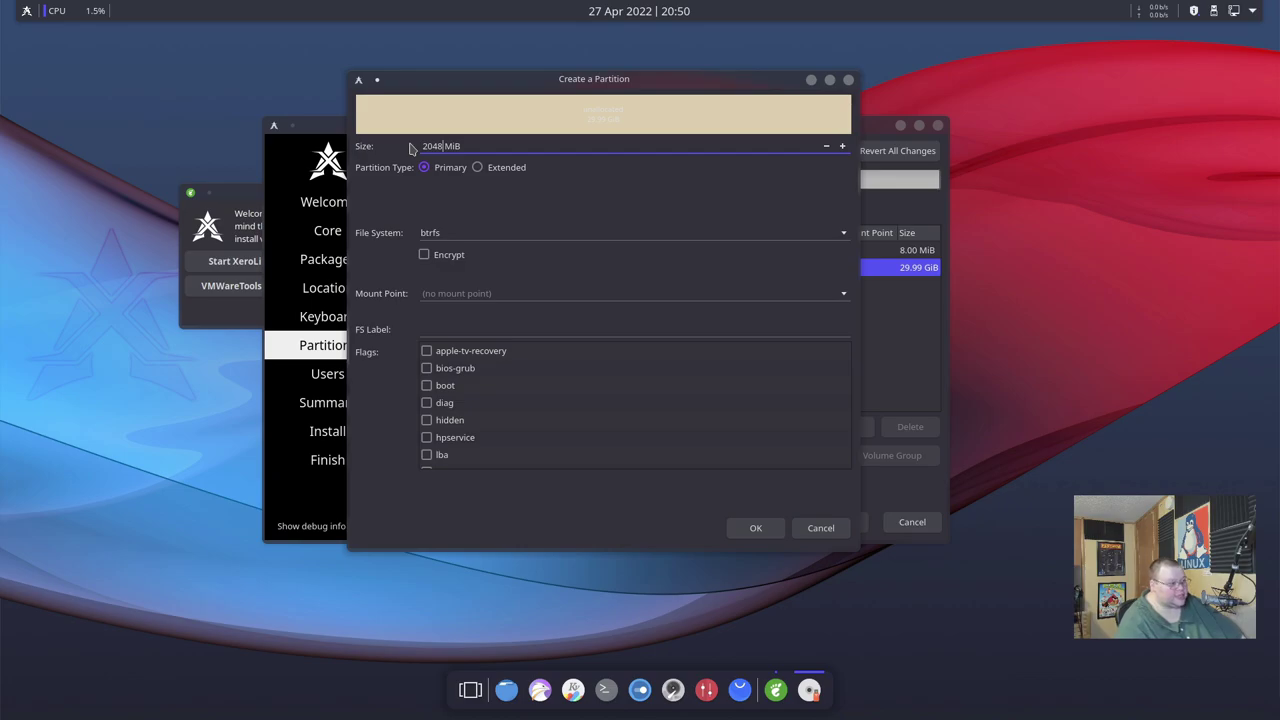
pyautogui.click(491, 236)
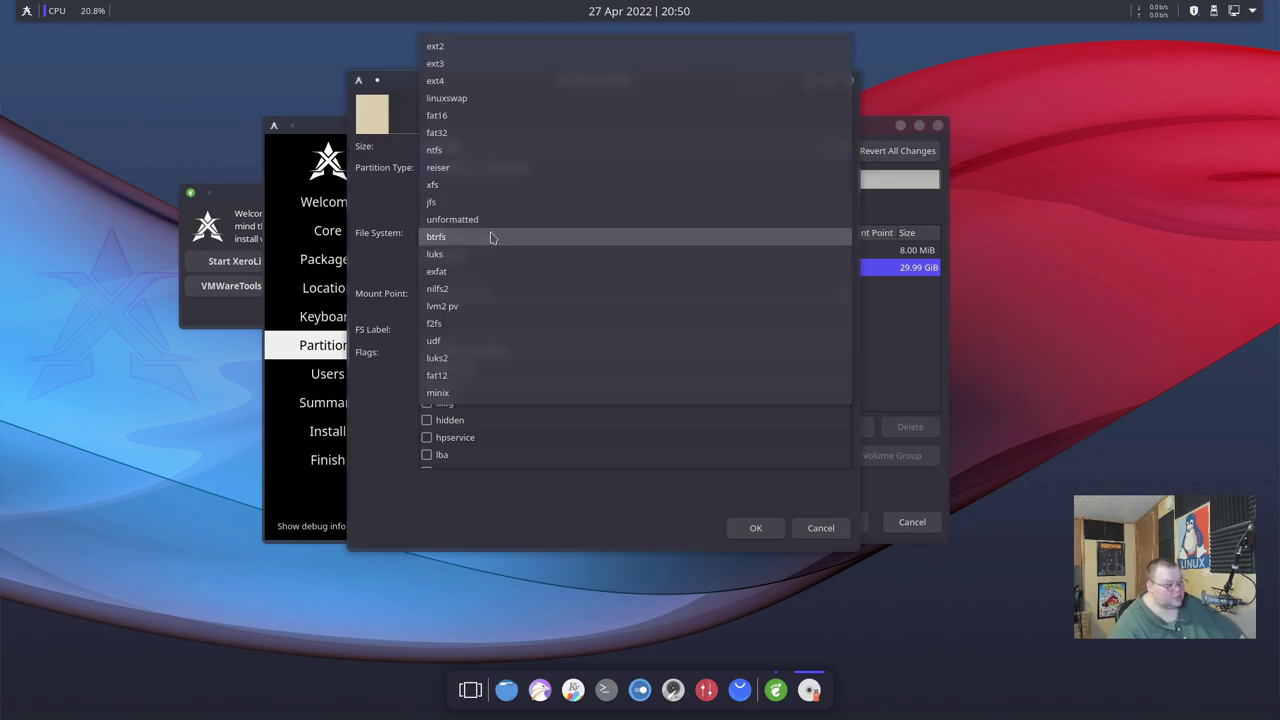
pyautogui.click(447, 98)
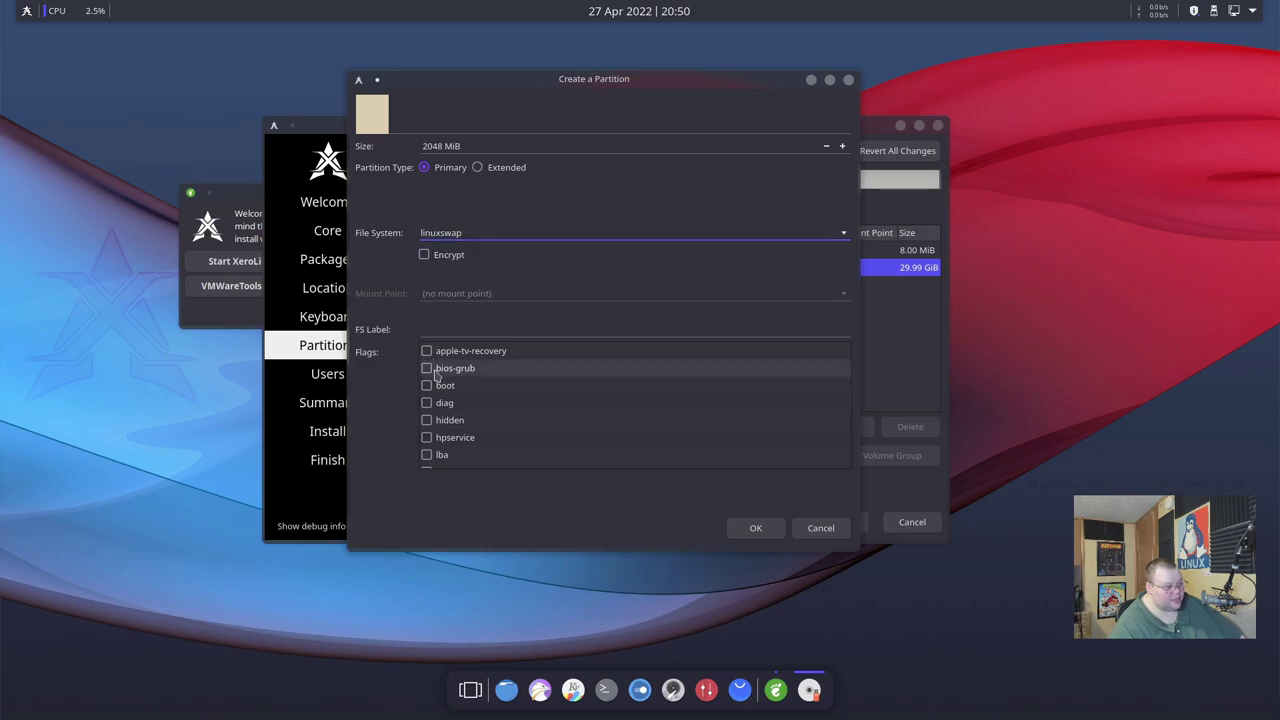
pyautogui.scroll(-3, 428, 457)
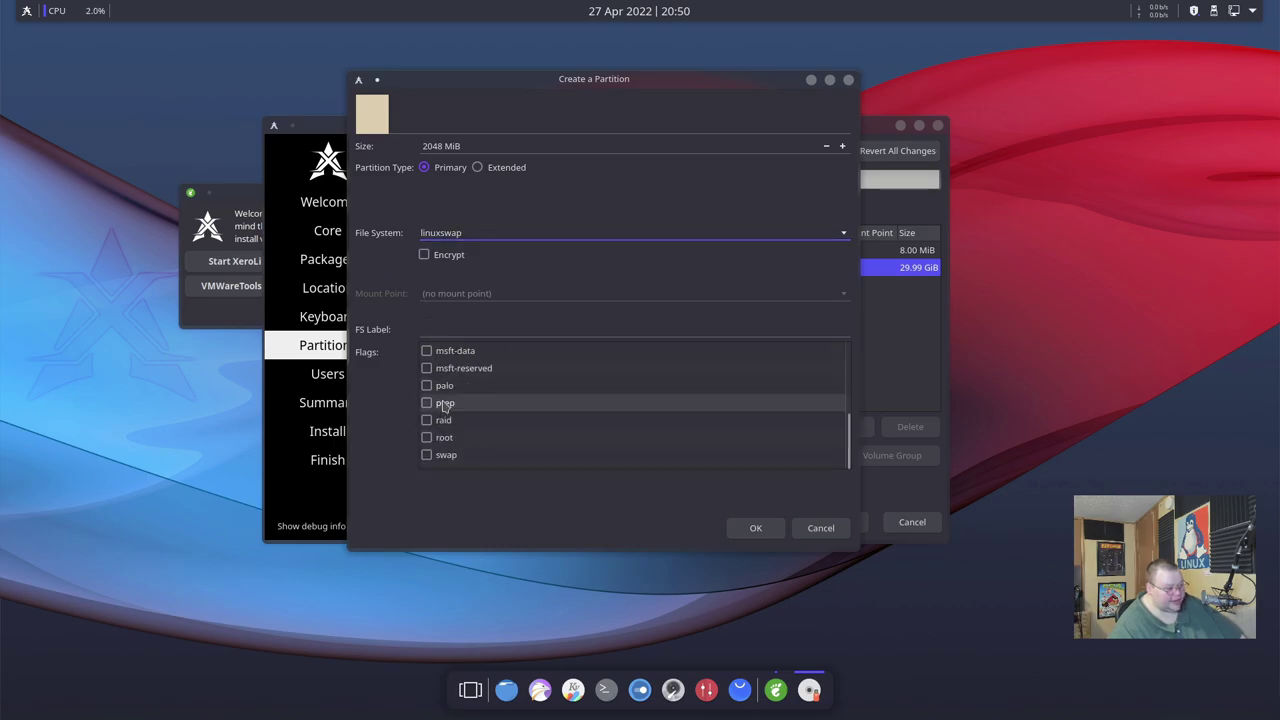
pyautogui.click(427, 456)
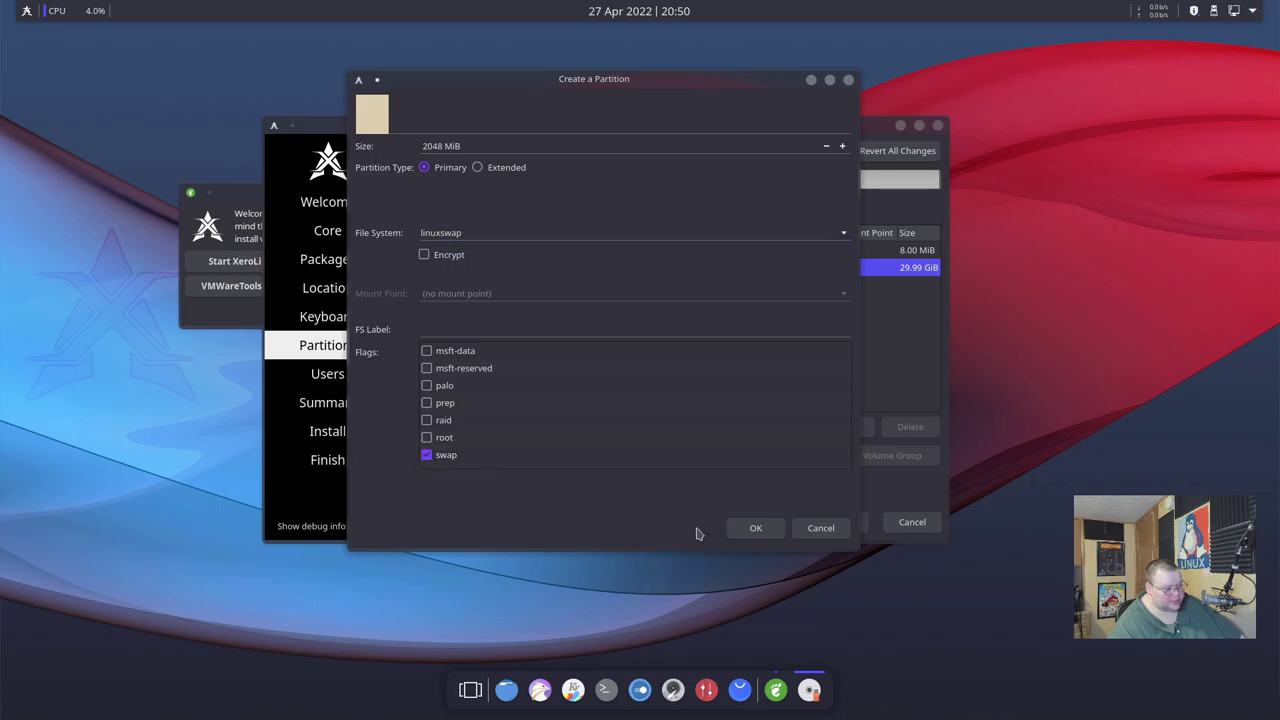
pyautogui.click(752, 529)
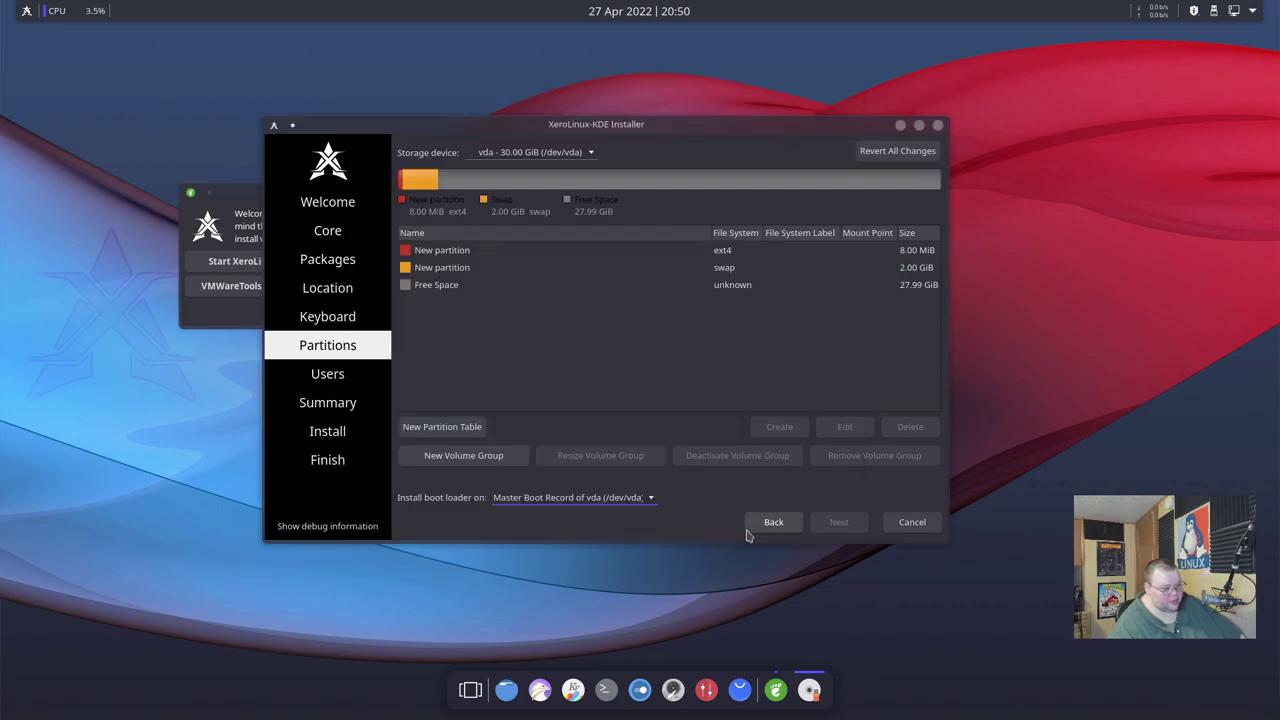
pyautogui.click(436, 293)
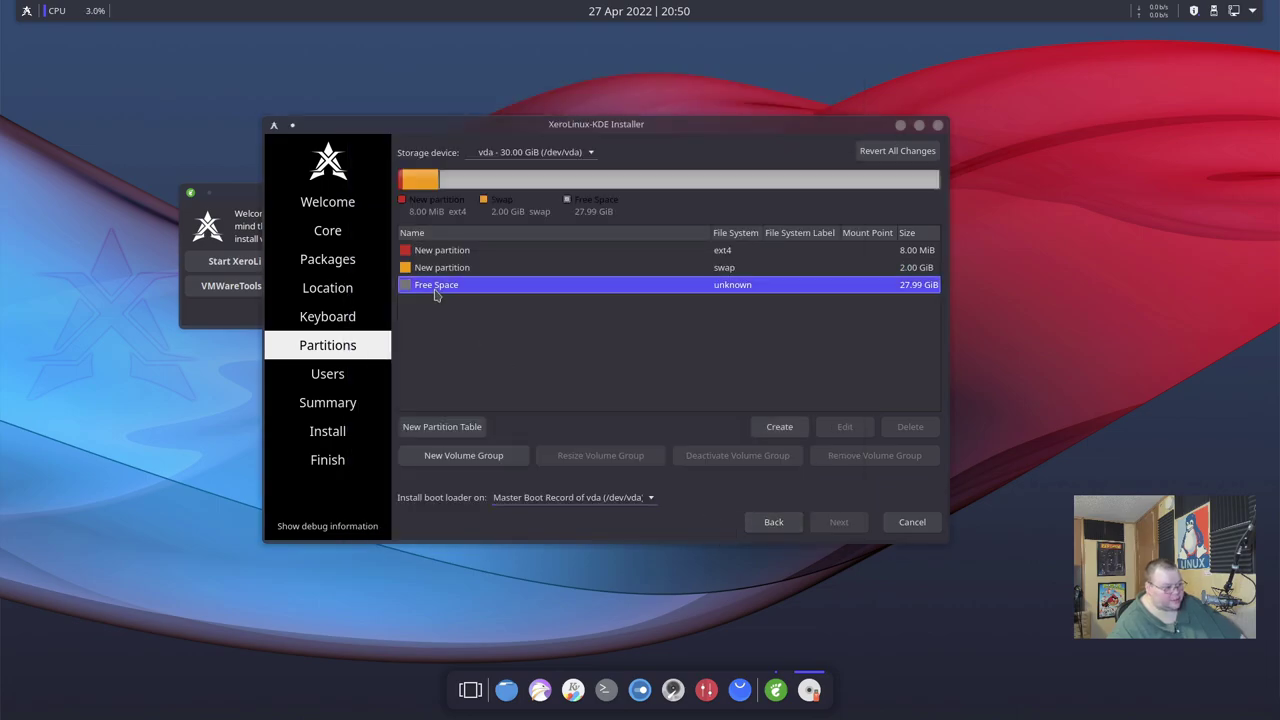
# Create a 10000 MiB ext4 partition mounted at / with the root flag set.
pyautogui.click(788, 428)
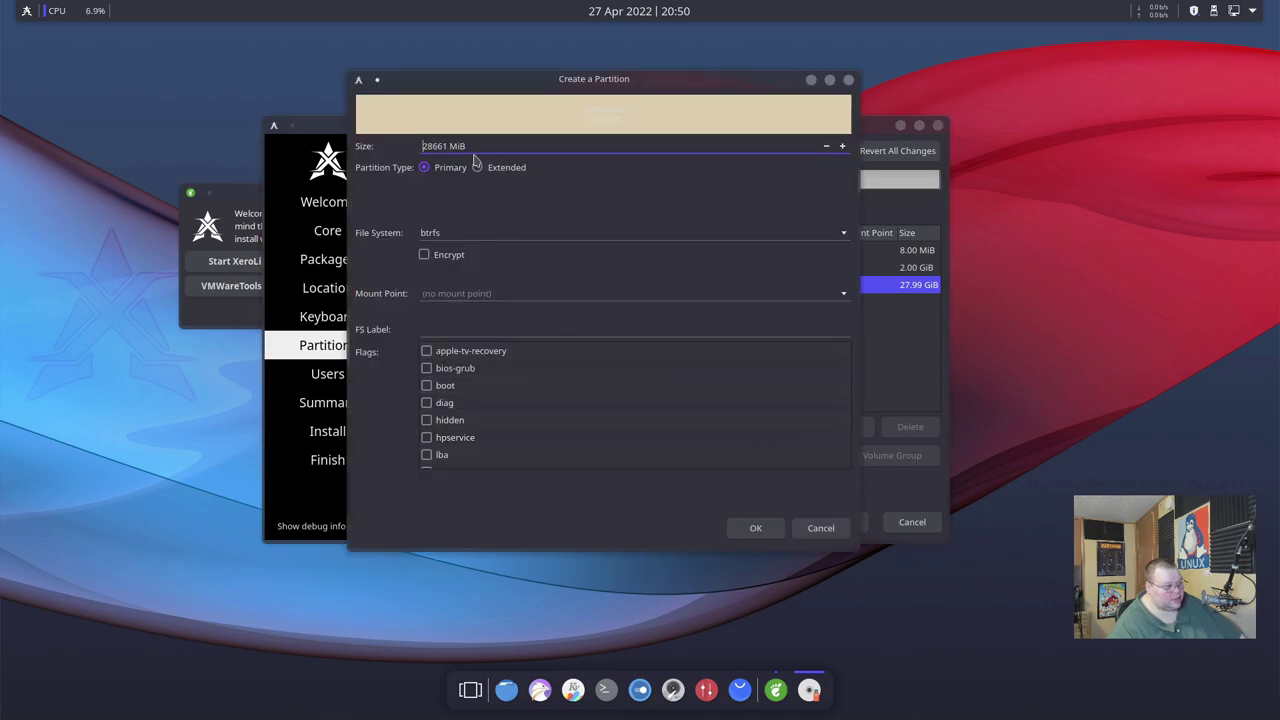
pyautogui.doubleClick(447, 146)
pyautogui.write('10000')
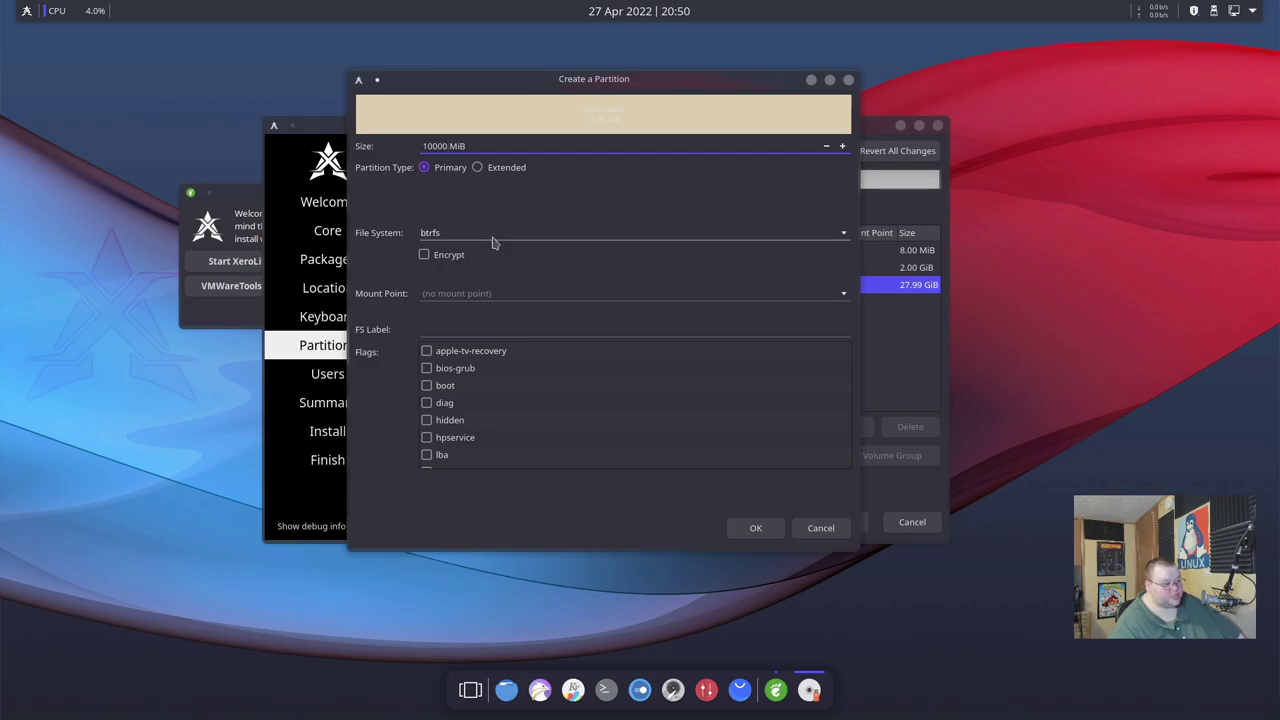
pyautogui.click(831, 237)
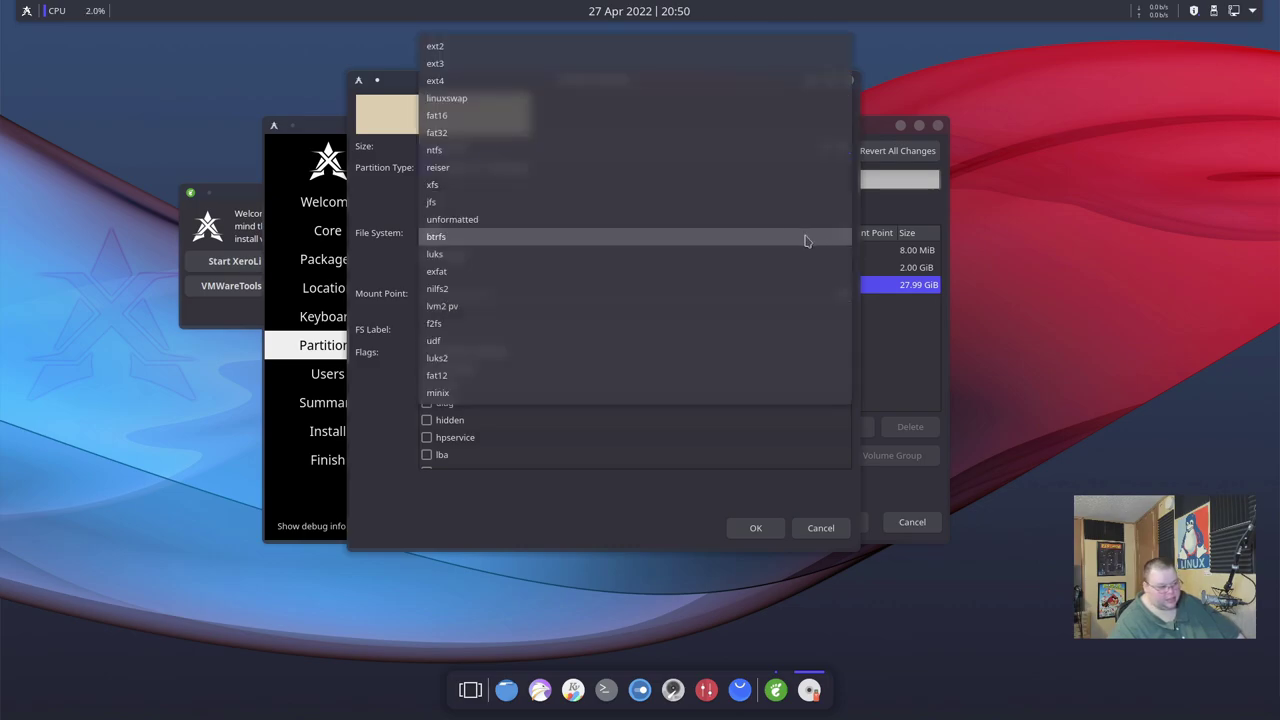
pyautogui.click(480, 80)
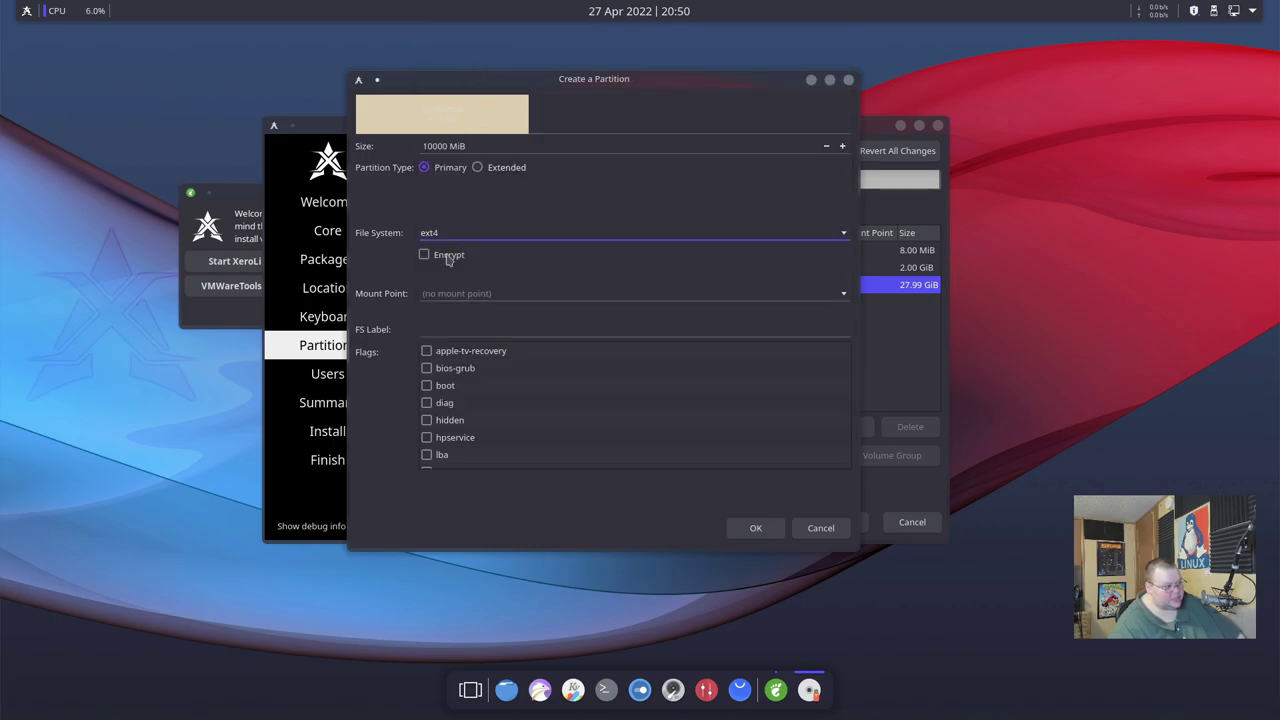
pyautogui.click(841, 298)
pyautogui.click(440, 297)
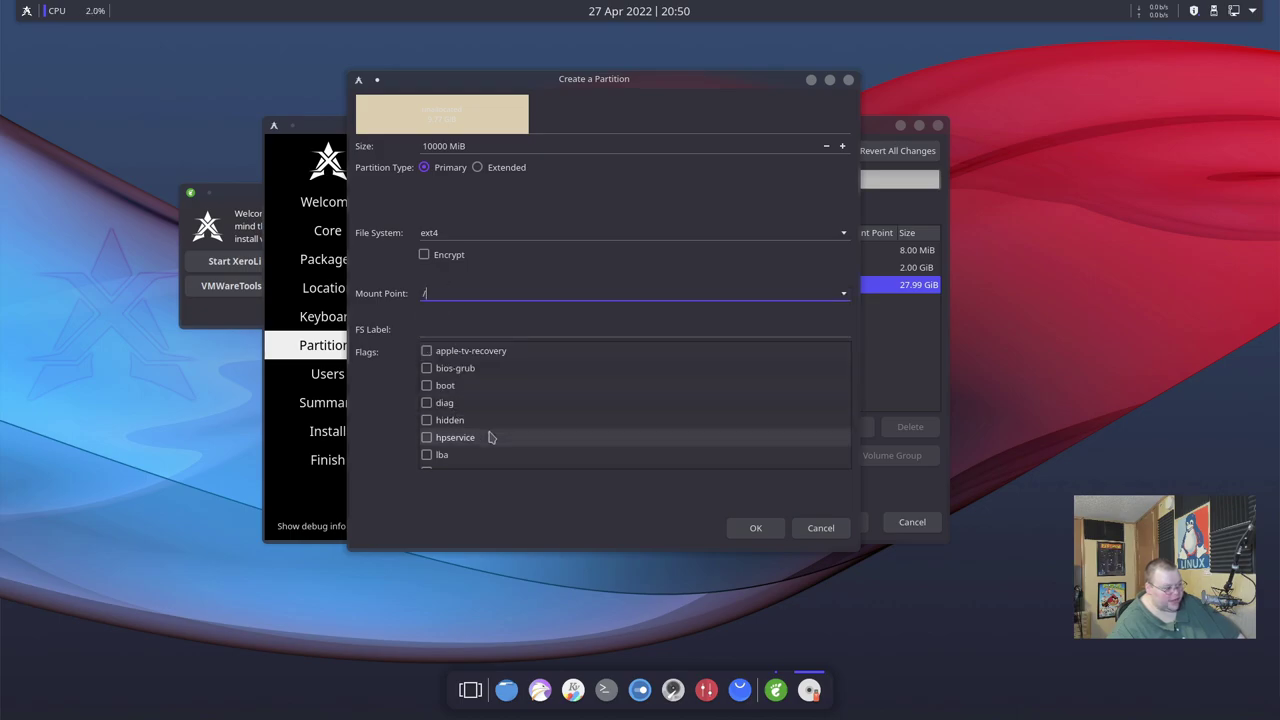
pyautogui.scroll(-4, 491, 437)
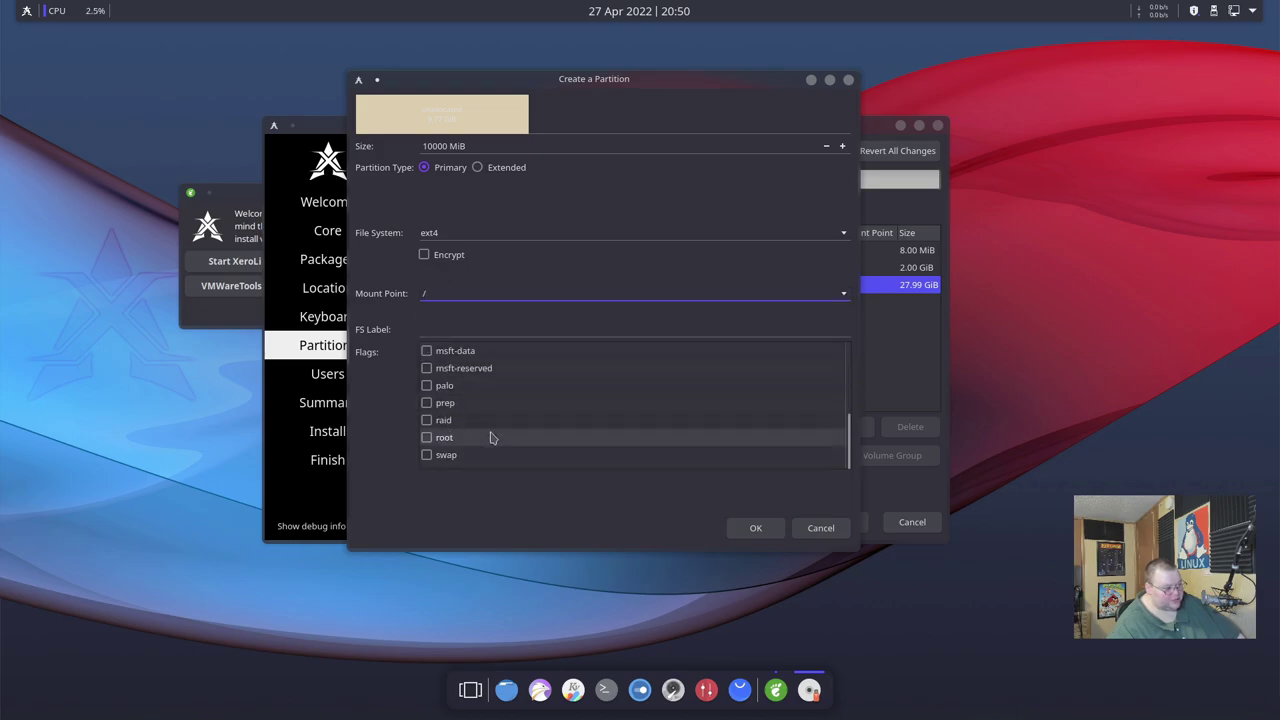
pyautogui.click(426, 438)
pyautogui.click(755, 527)
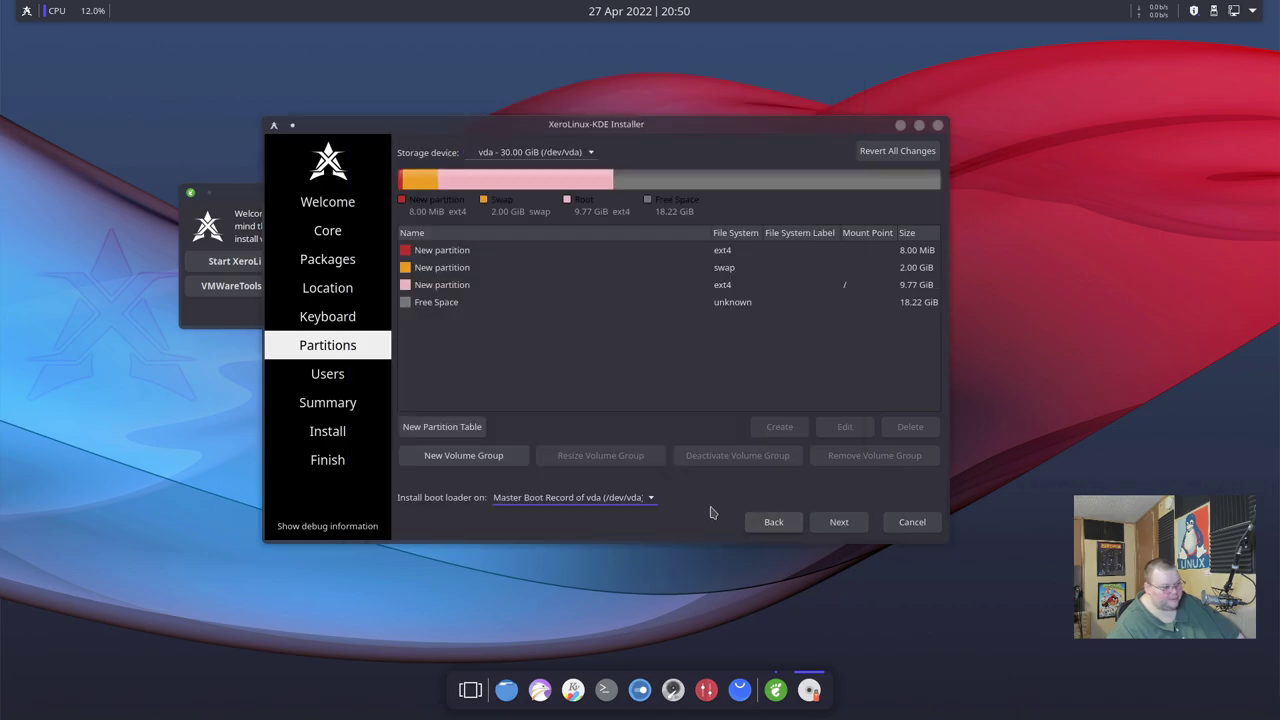
# Create an ext4 partition mounted at /home that uses the remaining 18.22 GiB.
pyautogui.click(447, 303)
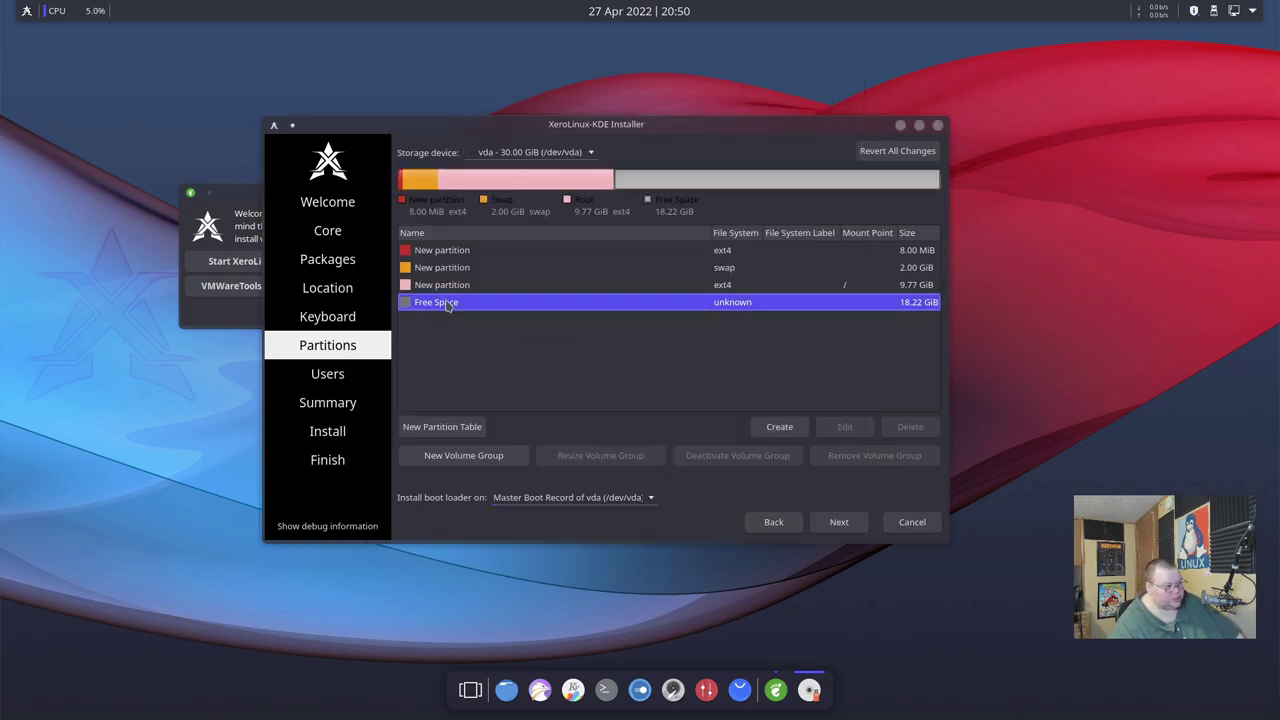
pyautogui.click(779, 426)
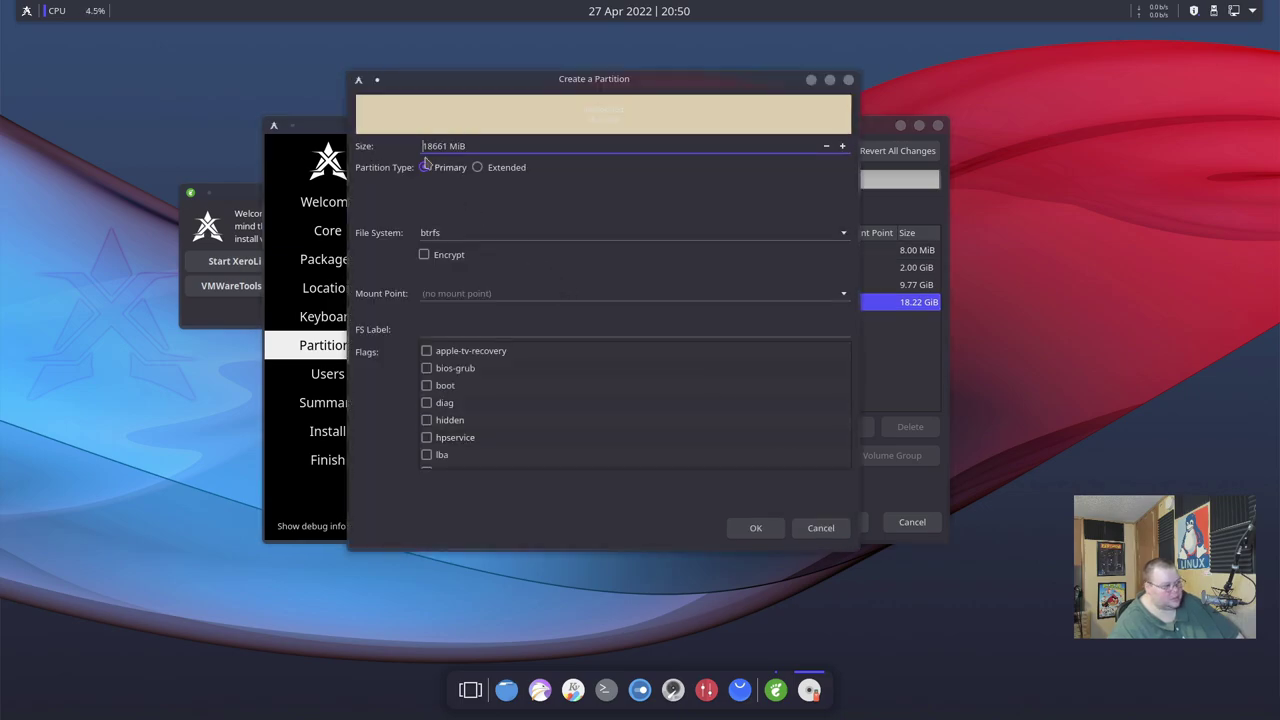
pyautogui.moveTo(427, 146); pyautogui.dragTo(466, 146)
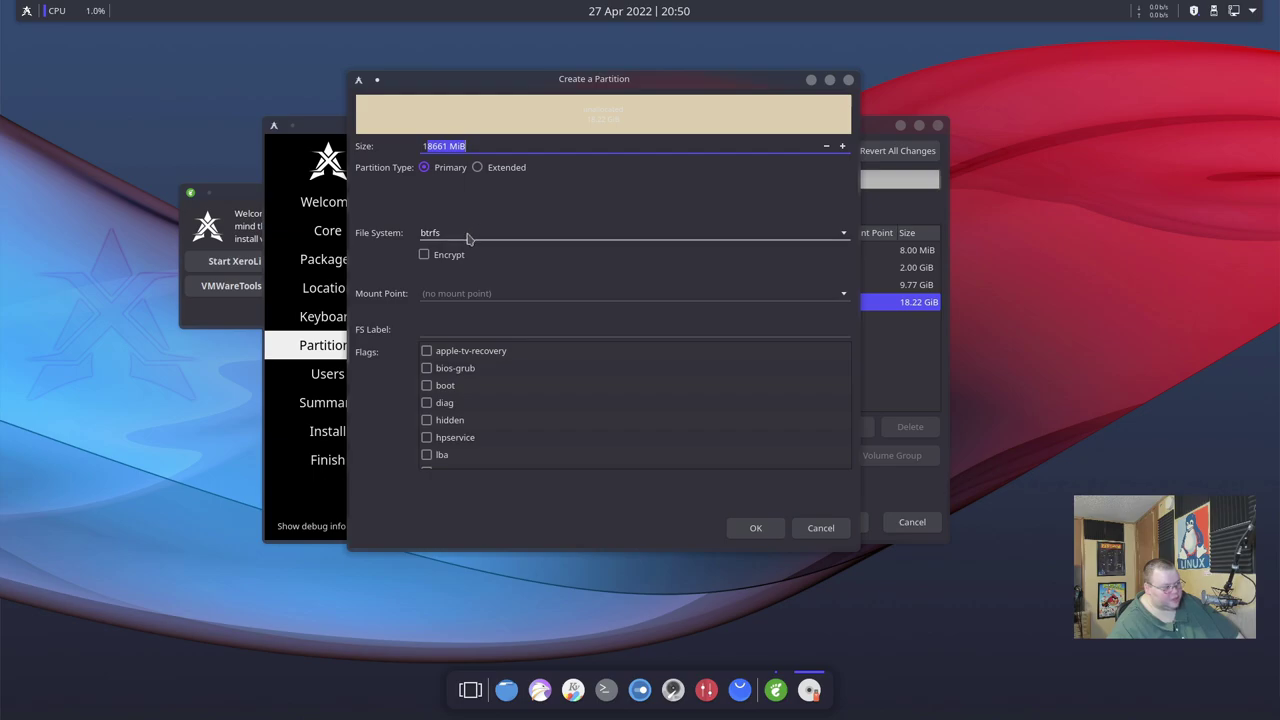
pyautogui.click(468, 235)
pyautogui.click(457, 88)
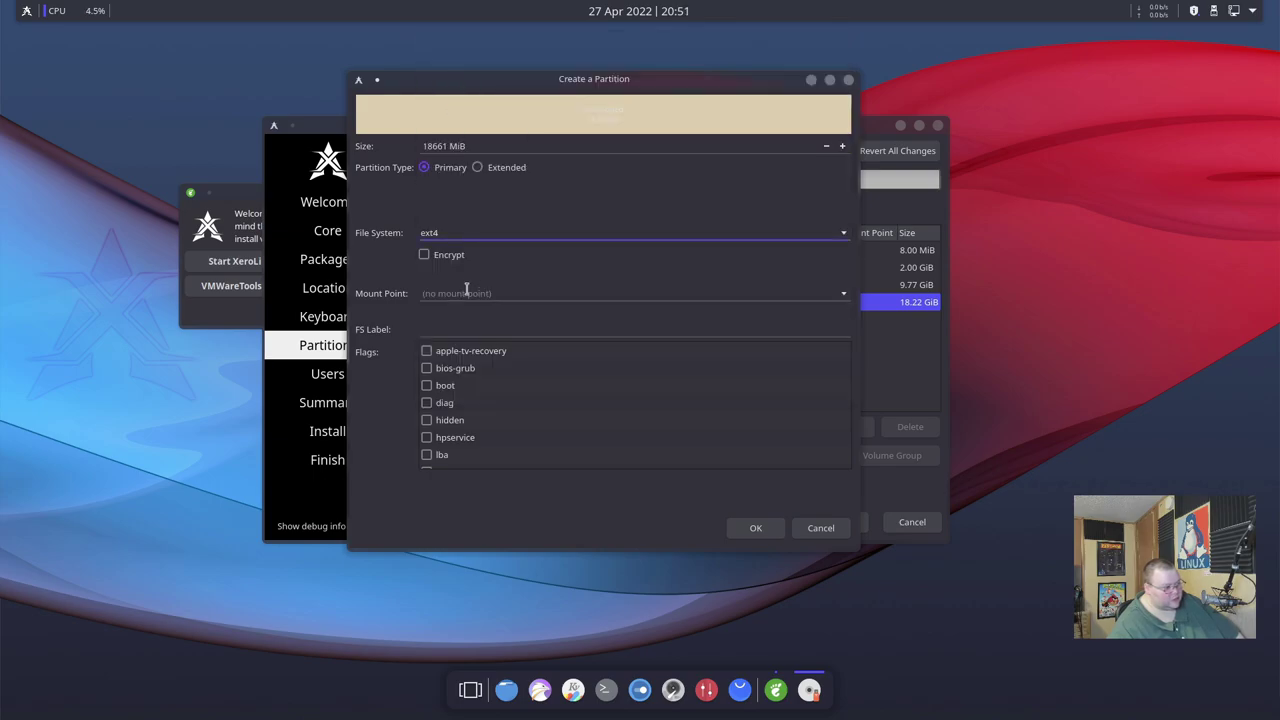
pyautogui.click(466, 293)
pyautogui.click(843, 291)
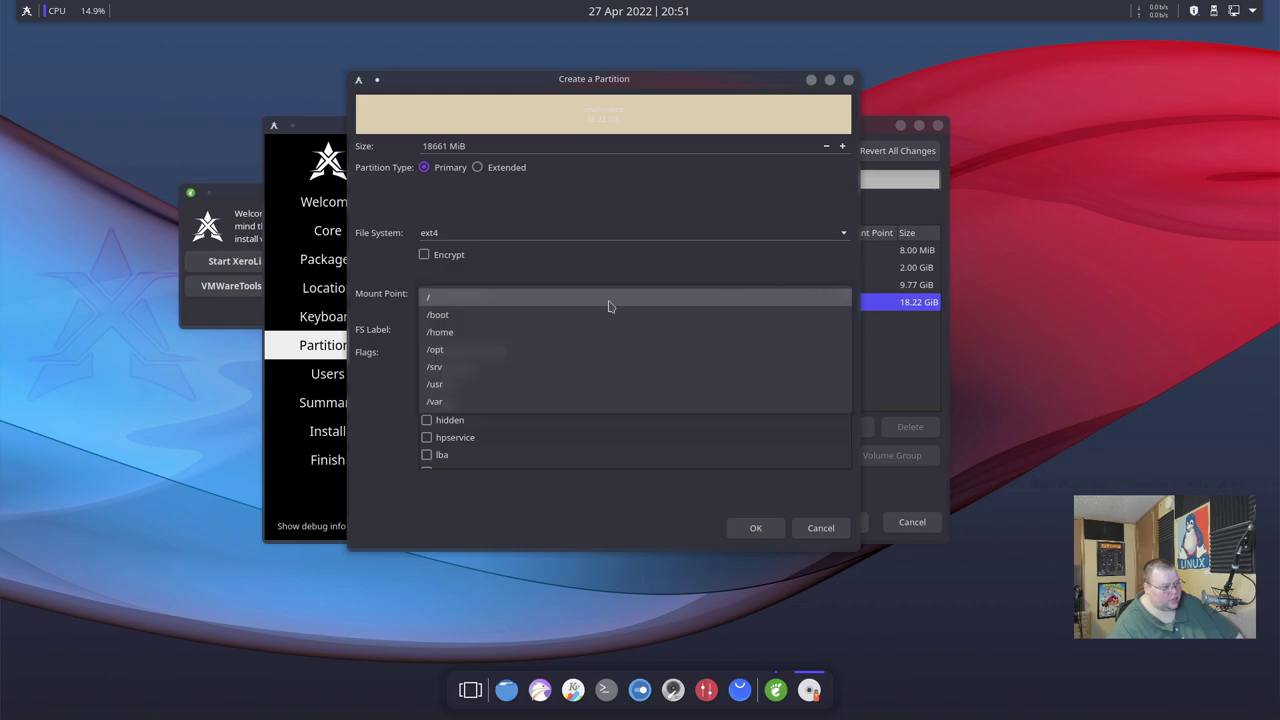
pyautogui.click(485, 340)
pyautogui.scroll(-3, 474, 435)
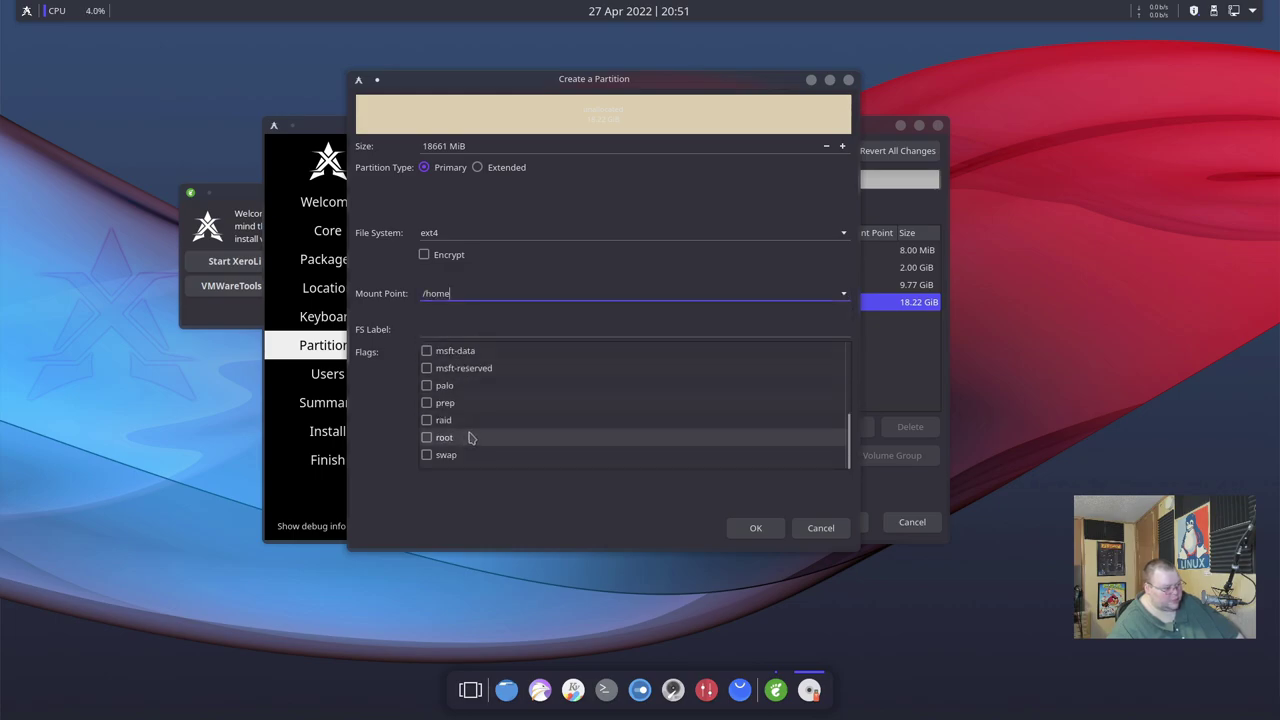
pyautogui.scroll(2, 476, 432)
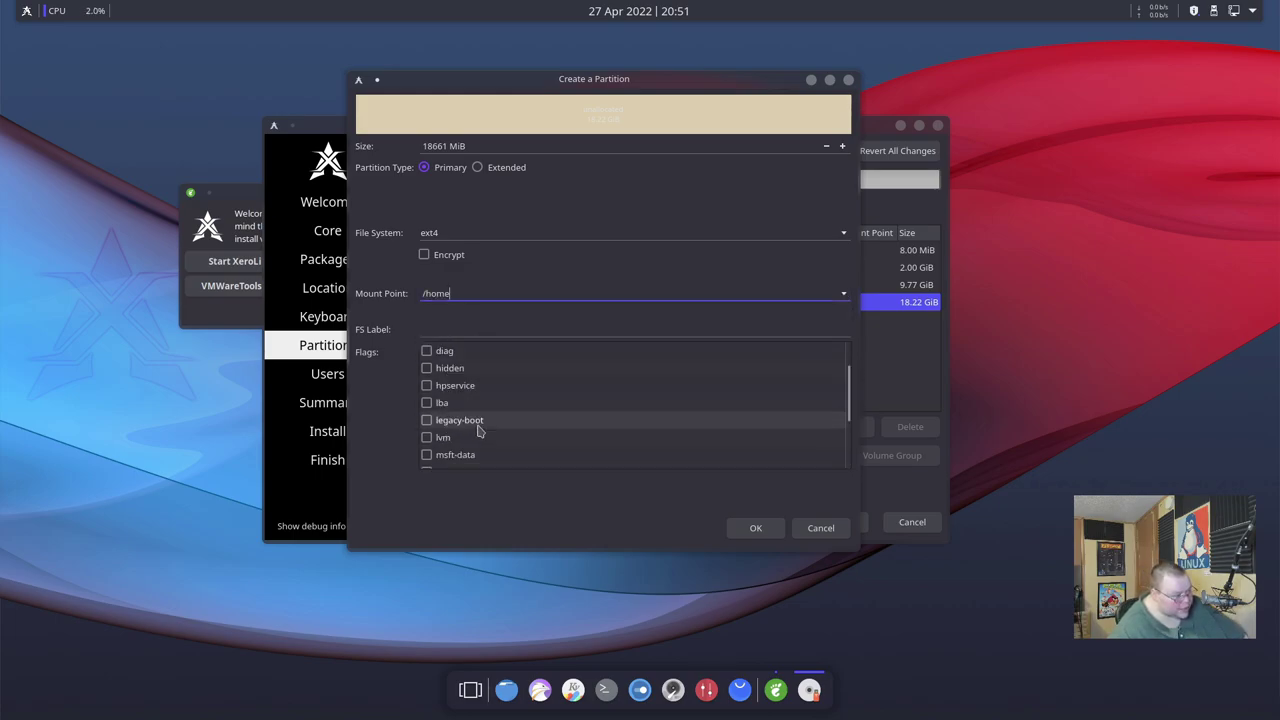
pyautogui.scroll(1, 478, 430)
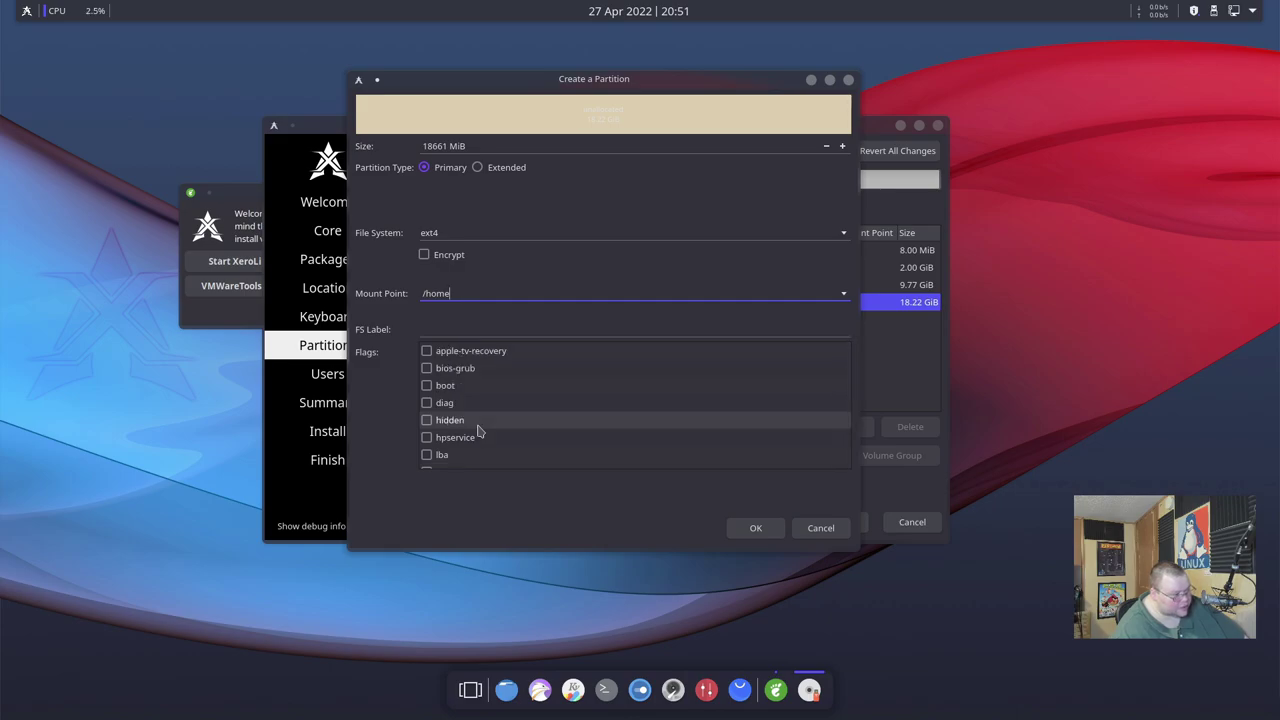
pyautogui.scroll(-3, 474, 424)
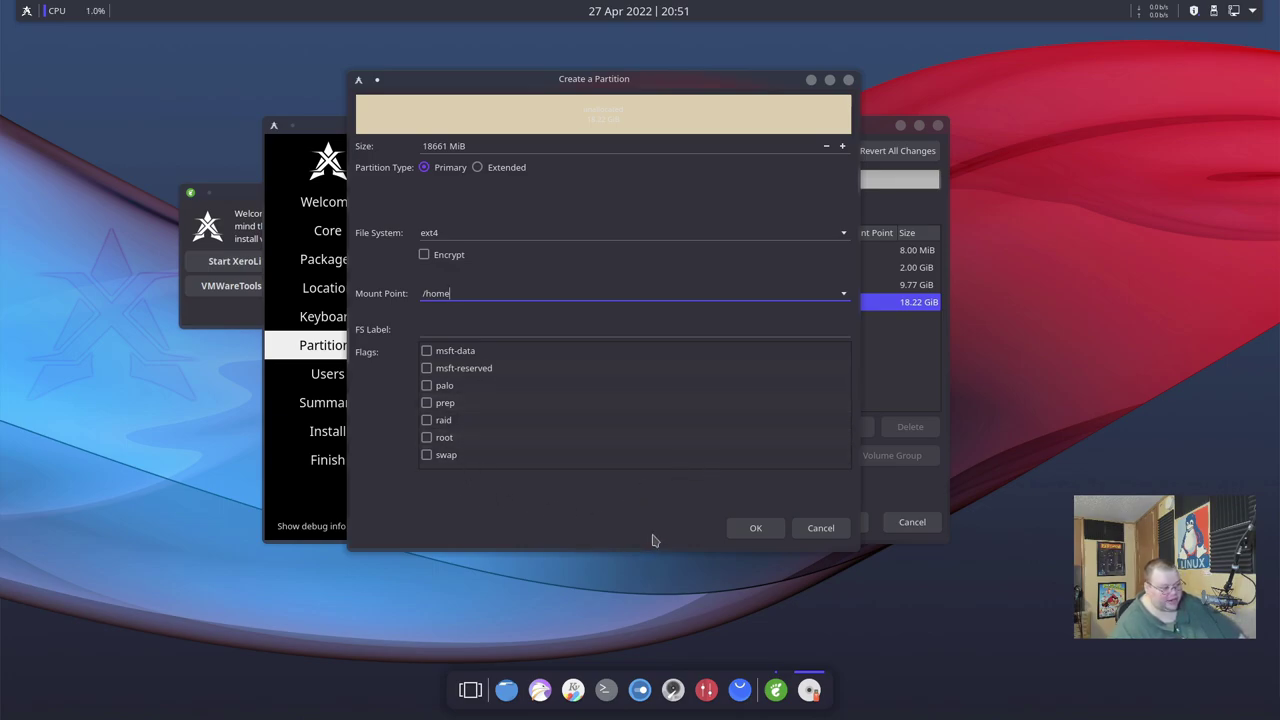
pyautogui.click(756, 530)
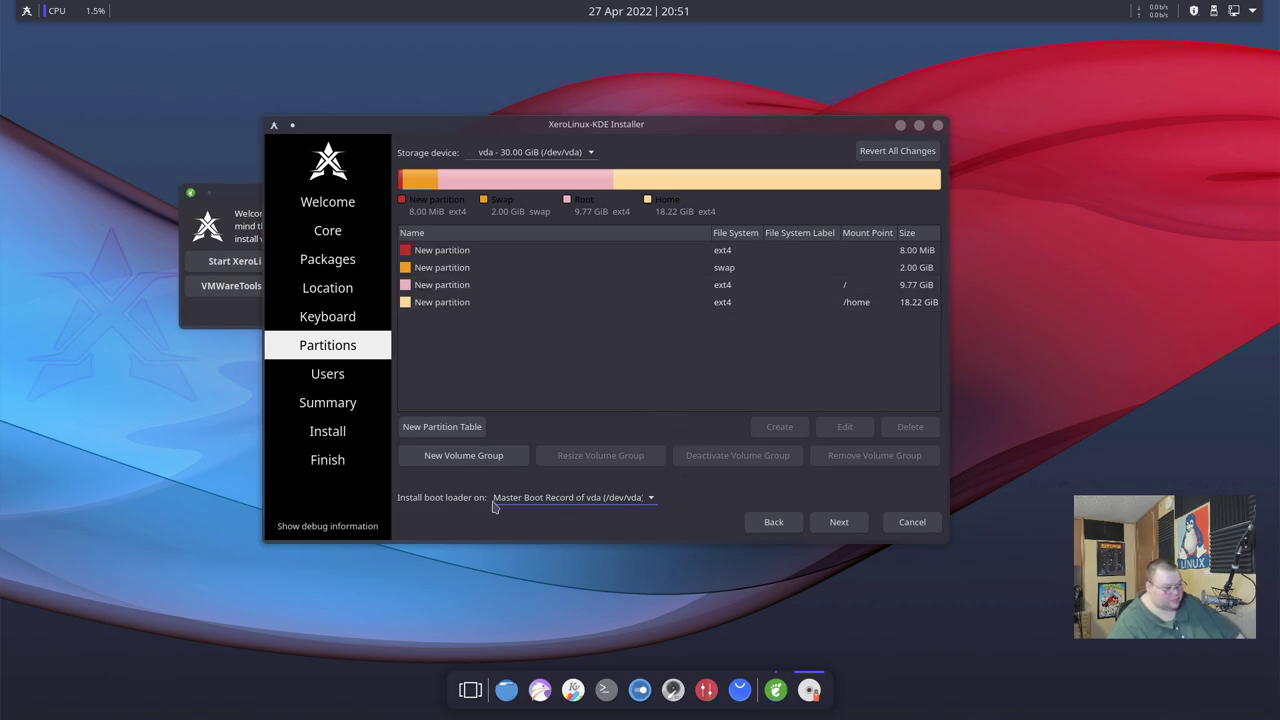
# Keep the boot loader on vda's Master Boot Record and continue to the Users step.
pyautogui.click(566, 505)
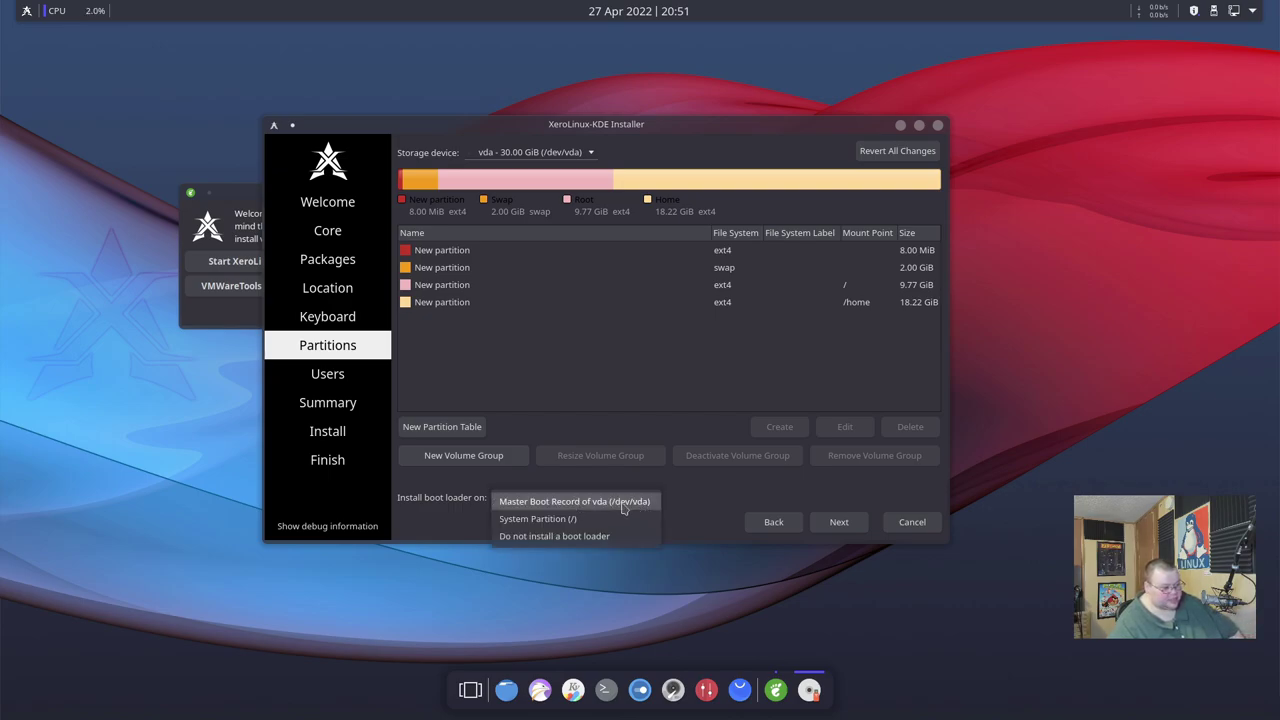
pyautogui.click(622, 505)
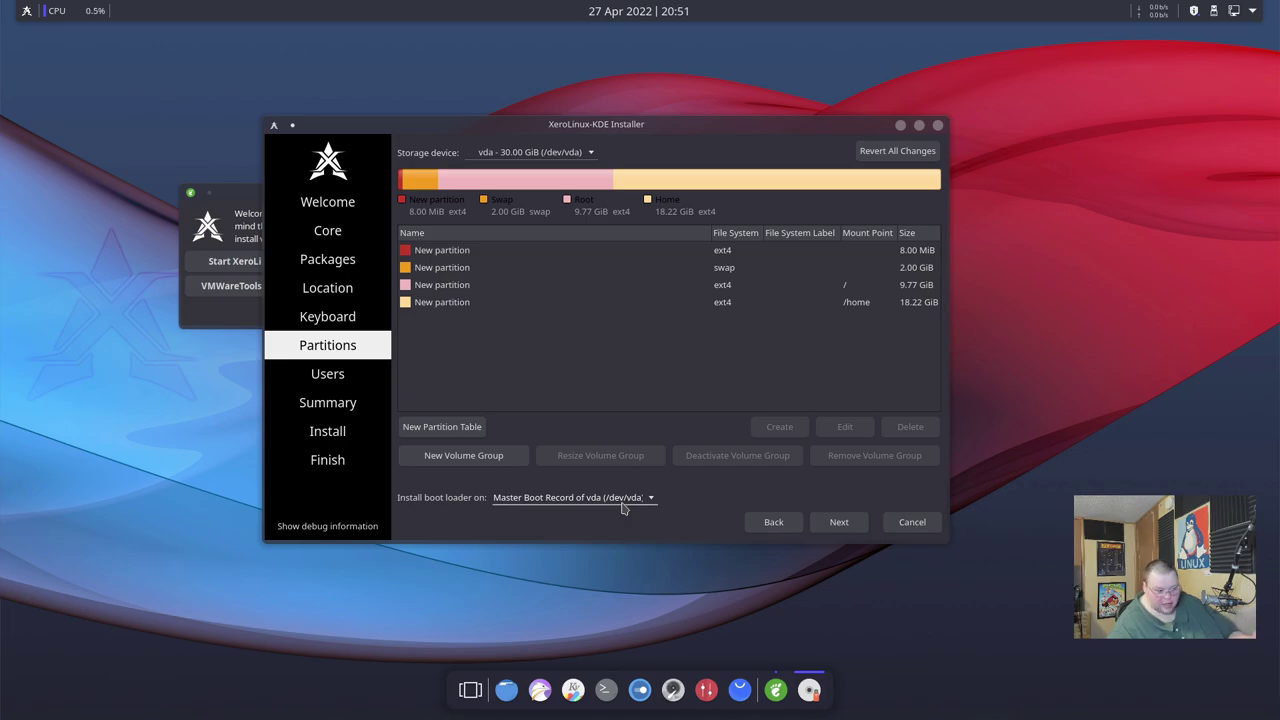
pyautogui.click(846, 523)
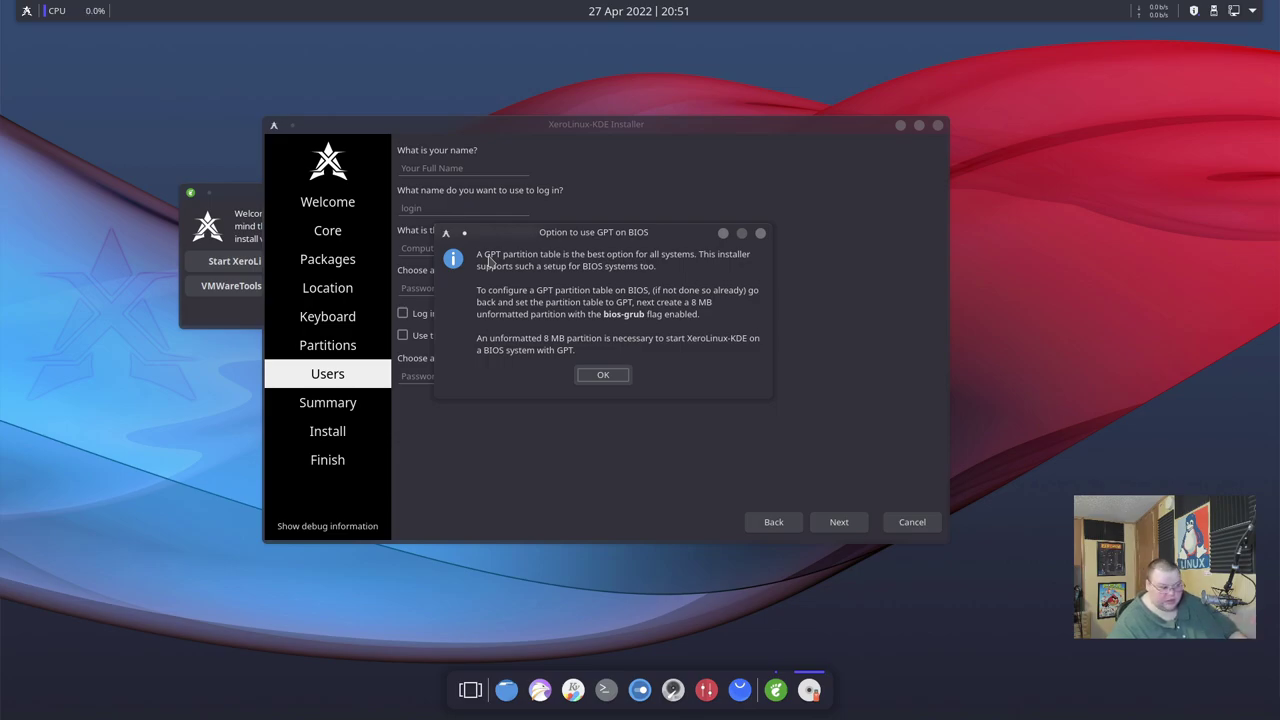
# Dismiss the GPT-on-BIOS notice, enter the user's name and password, and reuse it for administrator.
pyautogui.click(602, 375)
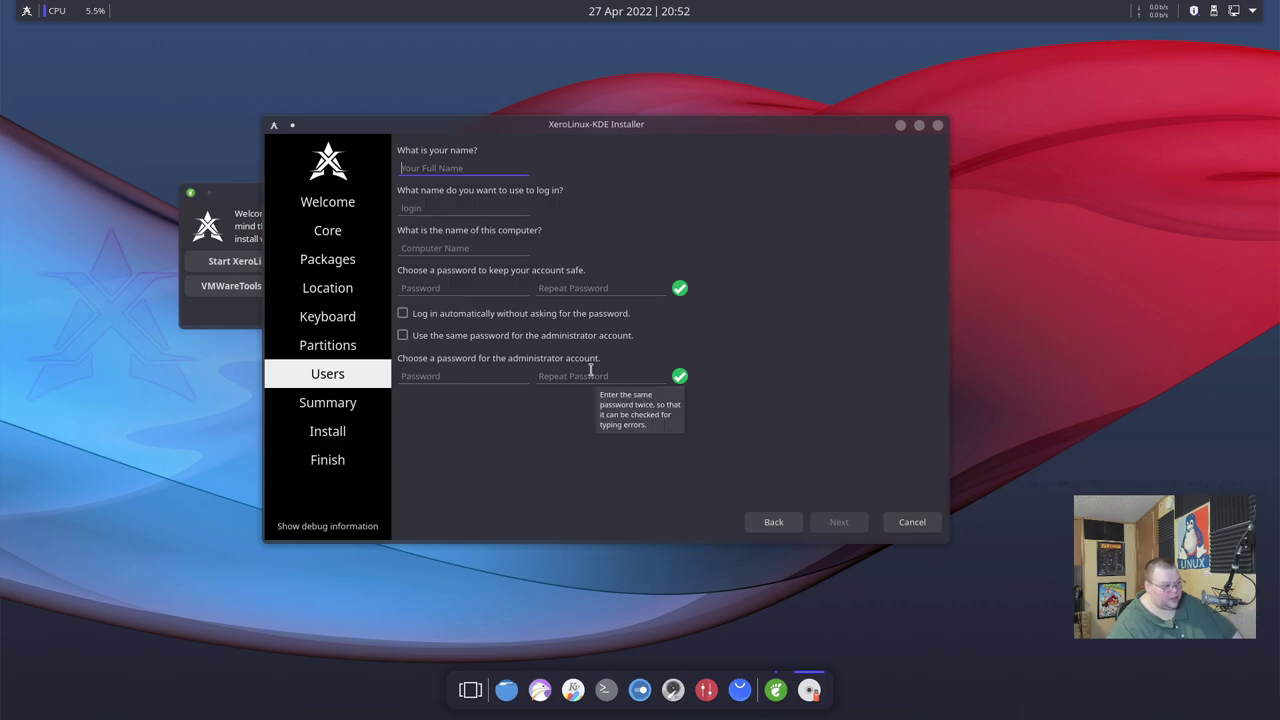
pyautogui.write('matt')
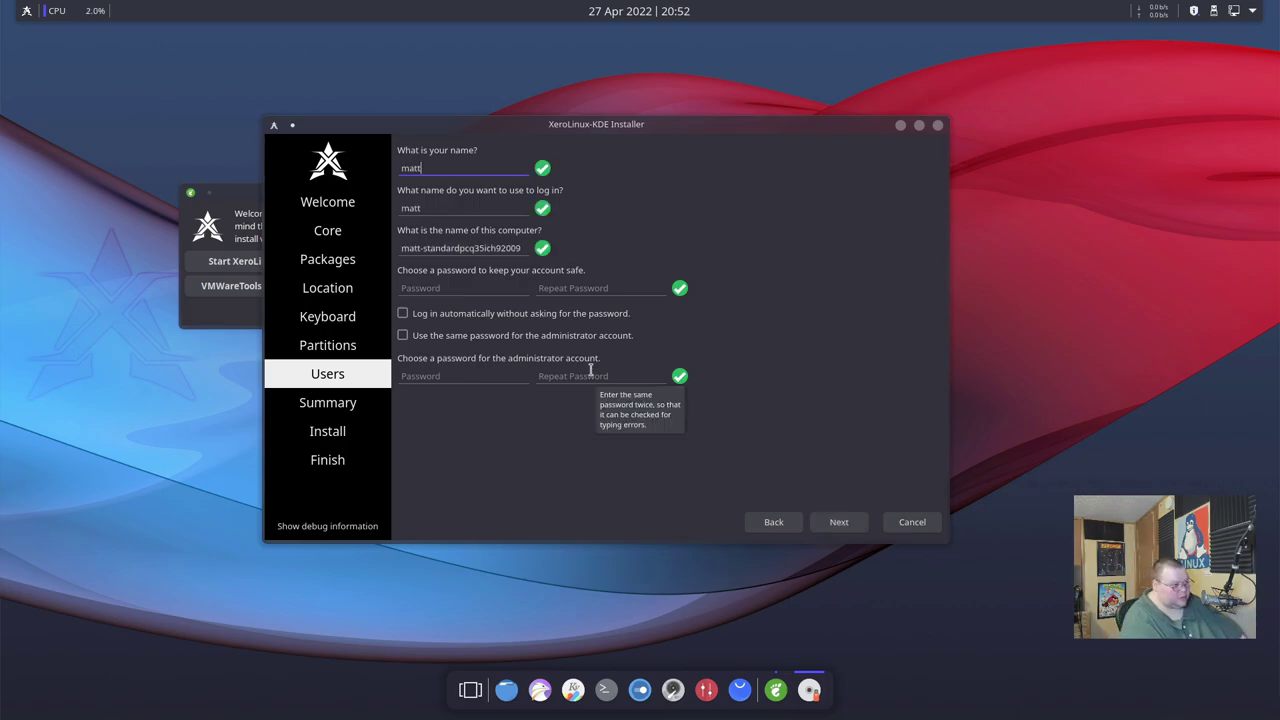
pyautogui.press('Tab')
pyautogui.press('Tab')
pyautogui.press('Tab')
pyautogui.write('abc')
pyautogui.press('Tab')
pyautogui.write('abc')
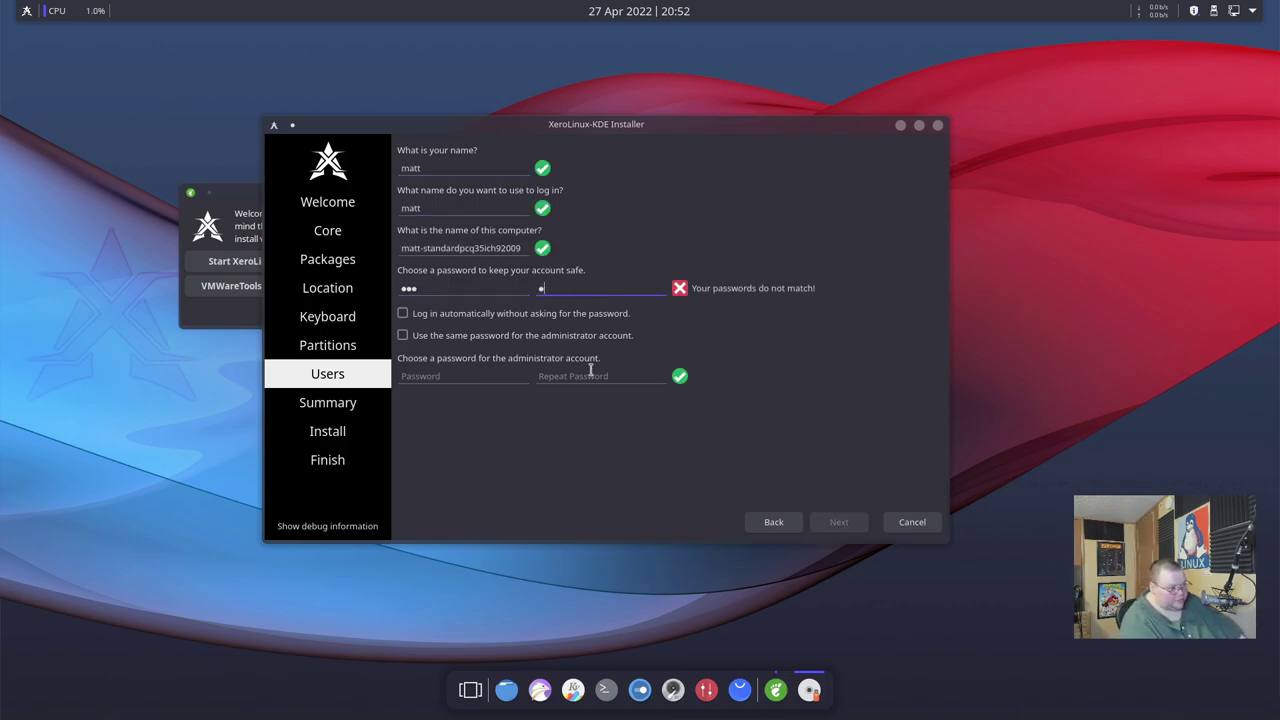
pyautogui.press('Tab')
pyautogui.press('Tab')
pyautogui.press('space')
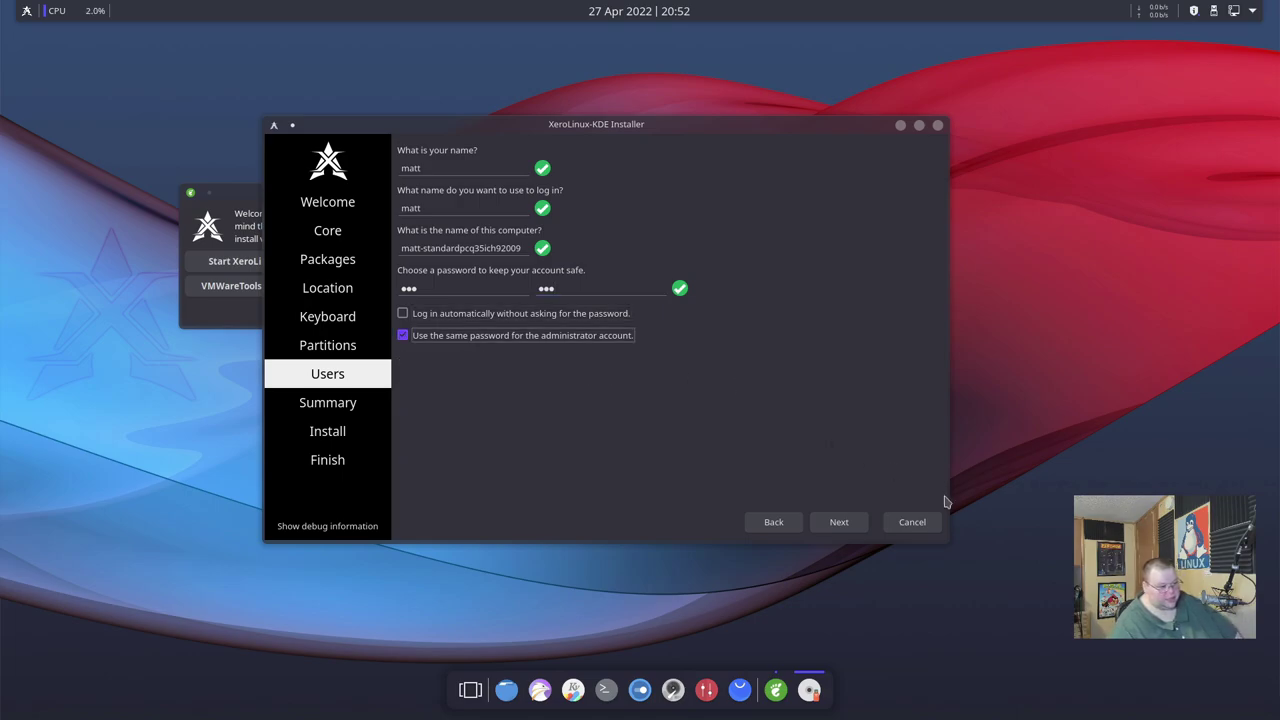
# Proceed past the summary and confirm installing XeroLinux-KDE.
pyautogui.click(838, 526)
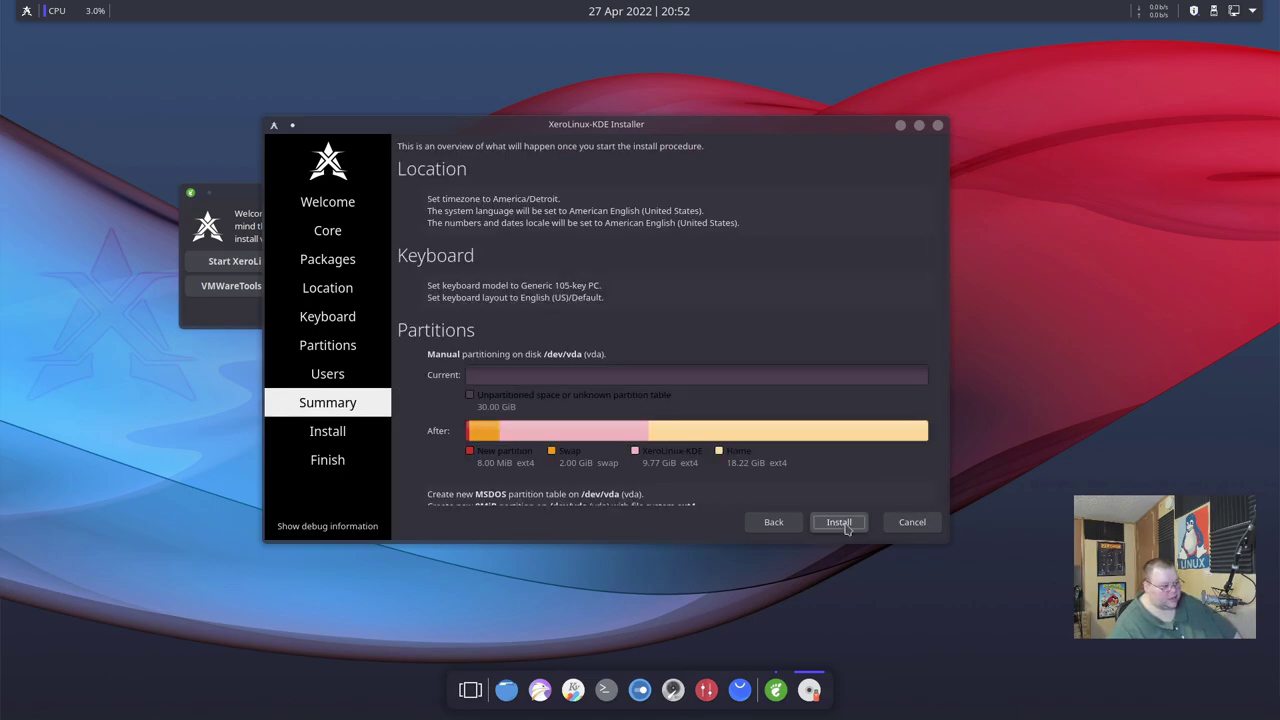
pyautogui.click(844, 527)
pyautogui.click(589, 345)
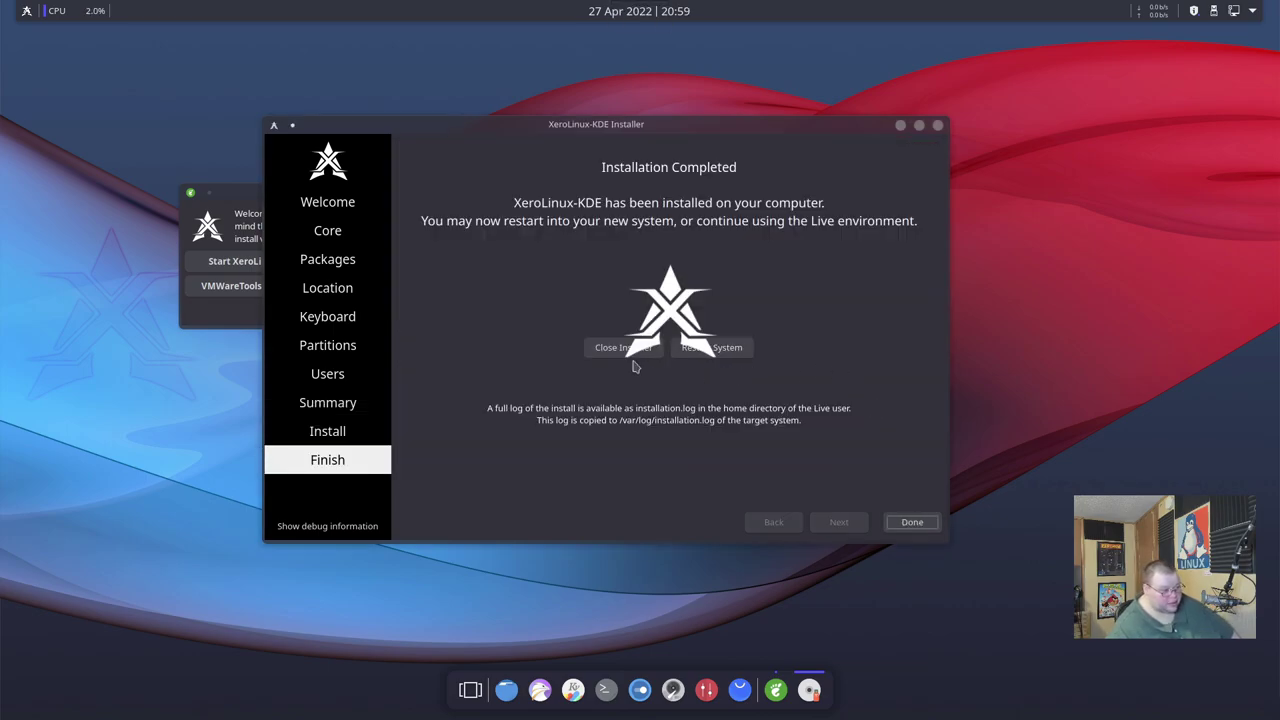
# Reboot into the installed XeroLinux-KDE from GRUB and log in with the account password.
pyautogui.click(696, 352)
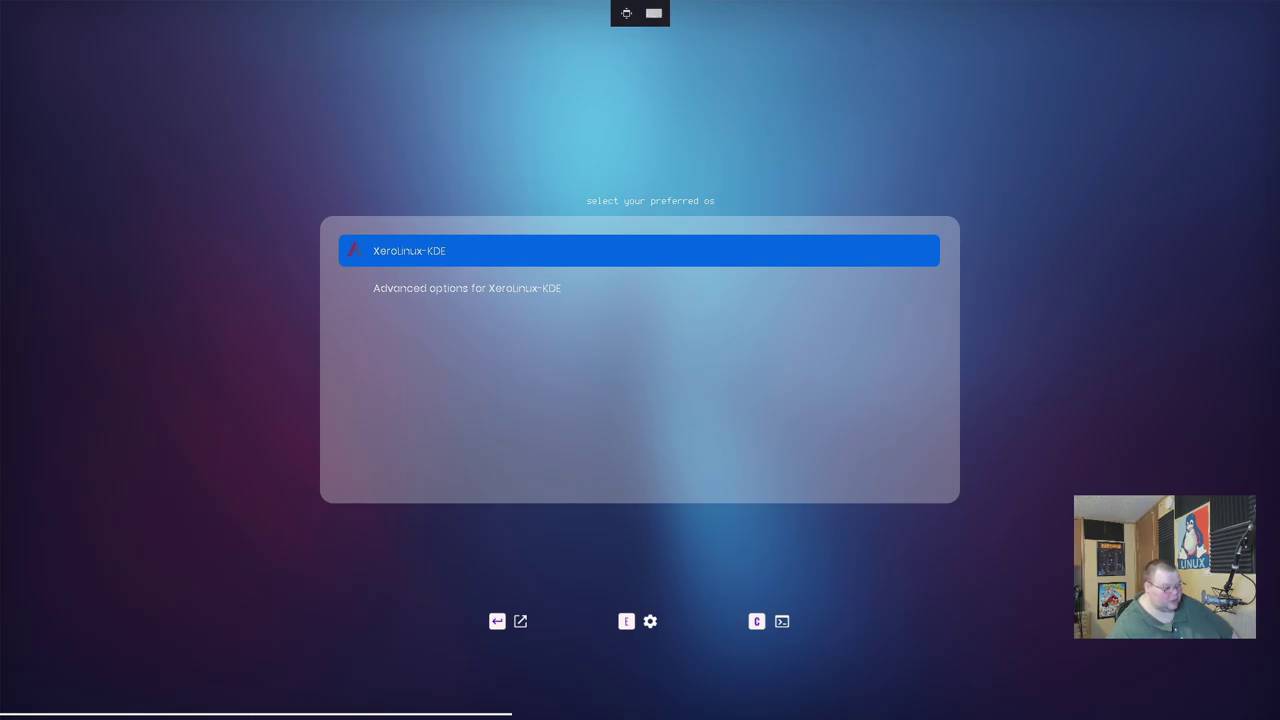
pyautogui.press('Return')
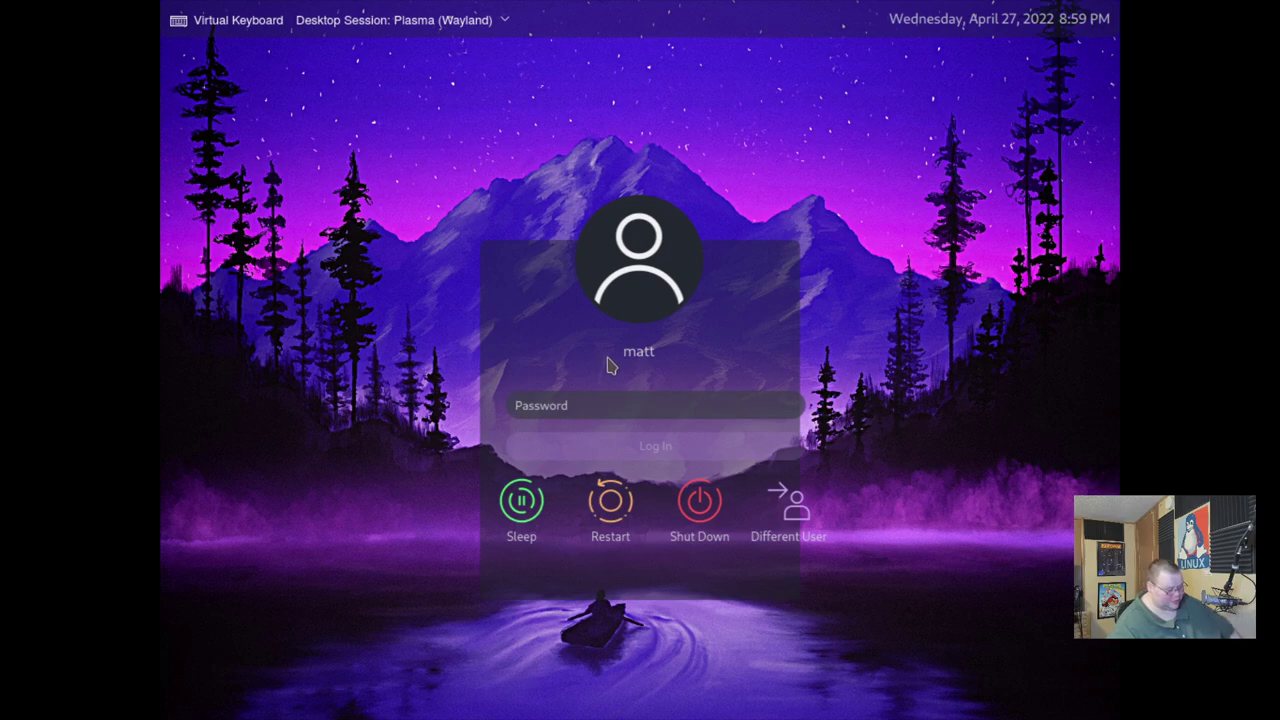
pyautogui.write('****')
pyautogui.press('Return')
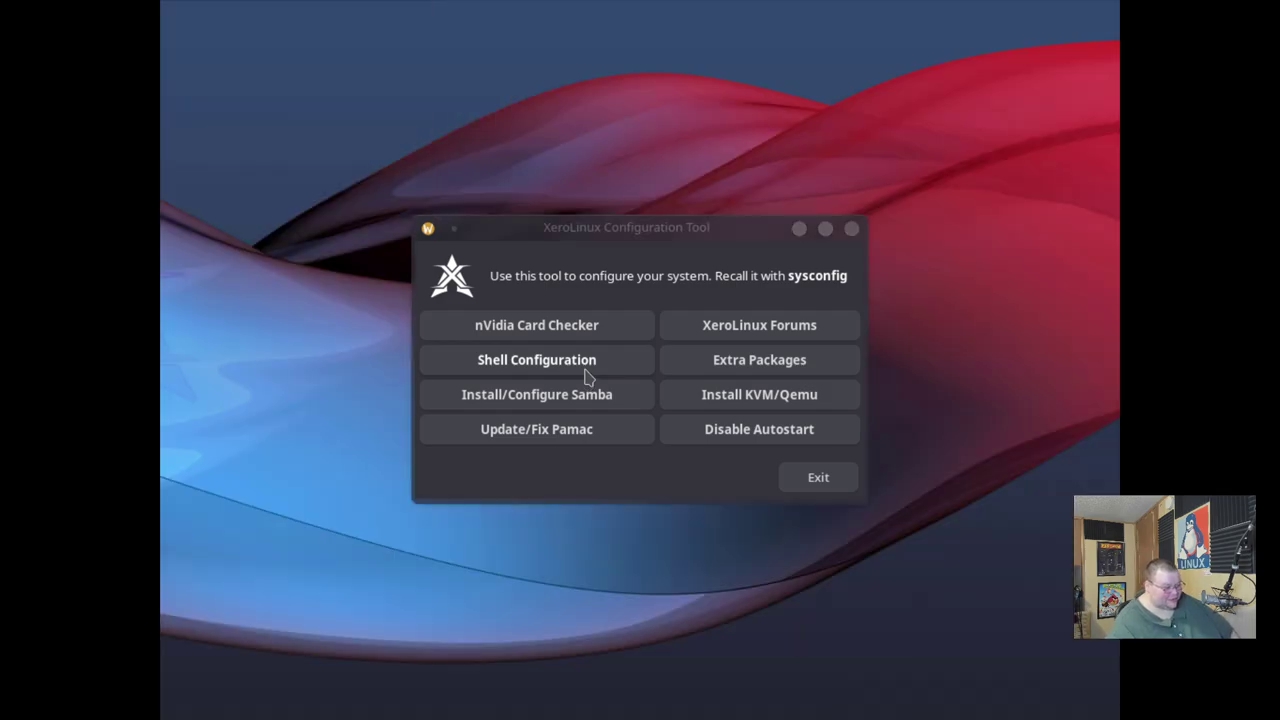
# Open Konsole beside the config tool and run lsblk to list vda's four partitions.
pyautogui.moveTo(641, 234); pyautogui.dragTo(700, 220)
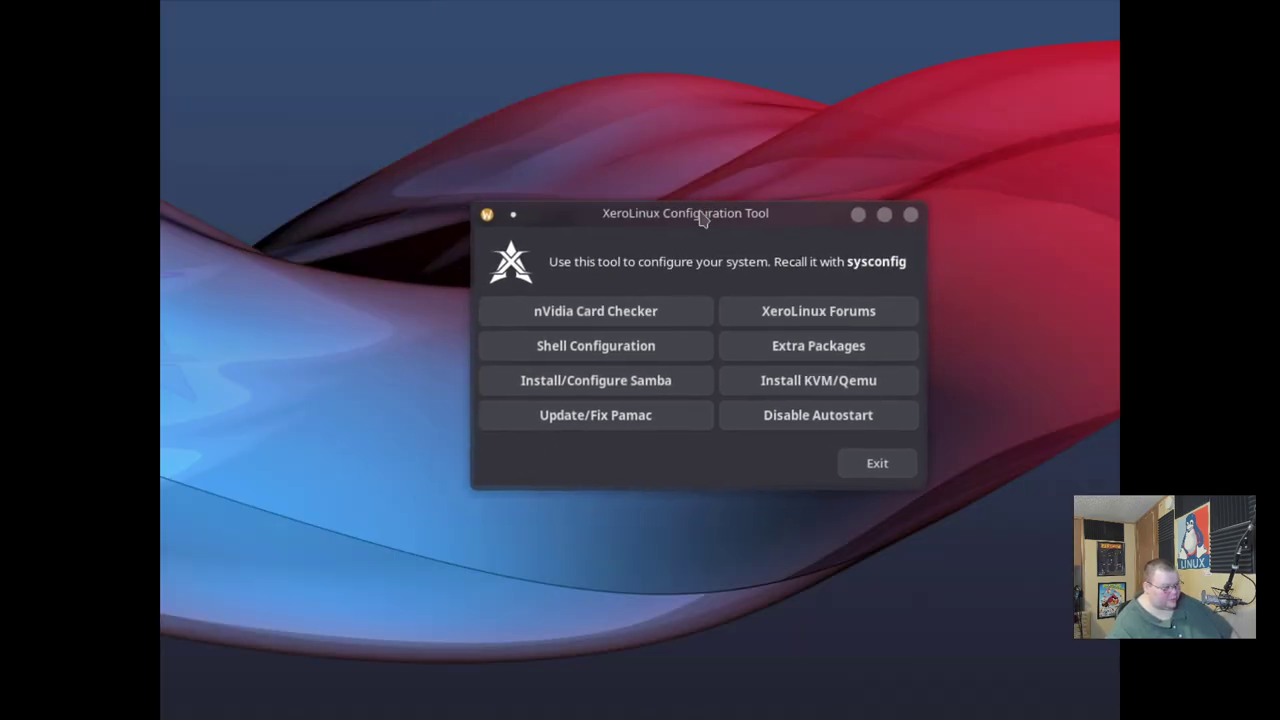
pyautogui.moveTo(314, 634)
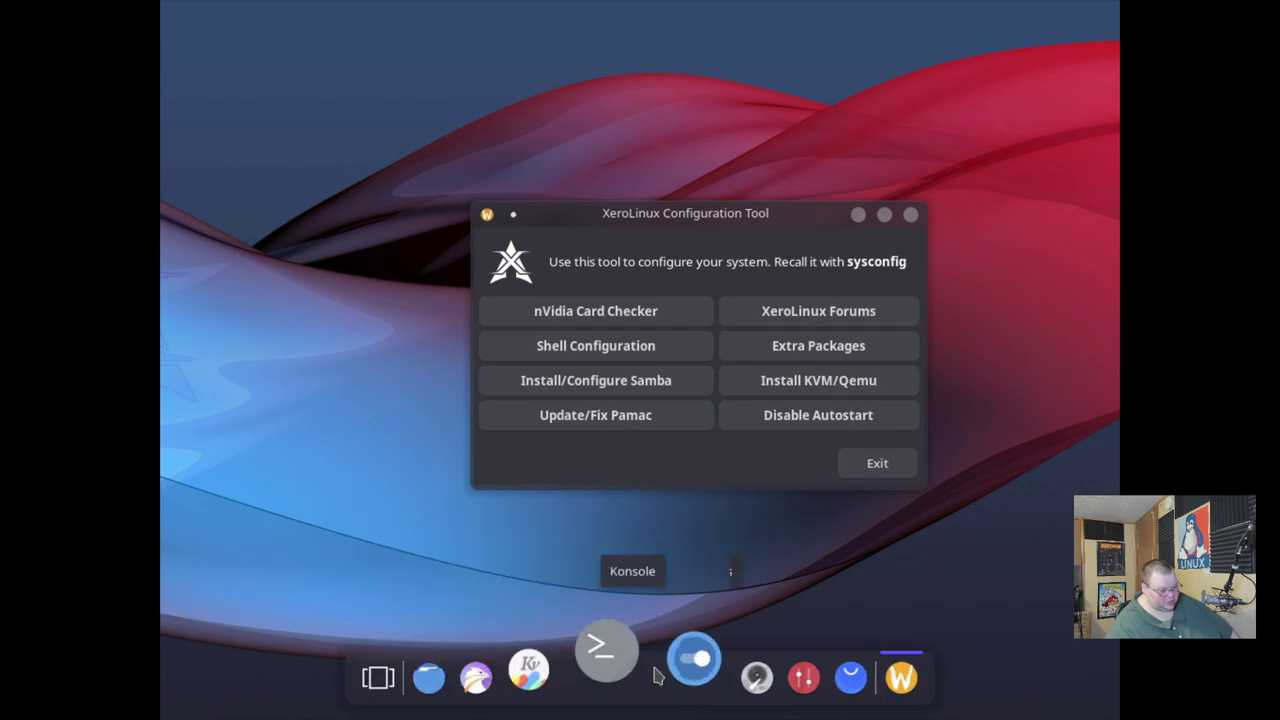
pyautogui.click(604, 650)
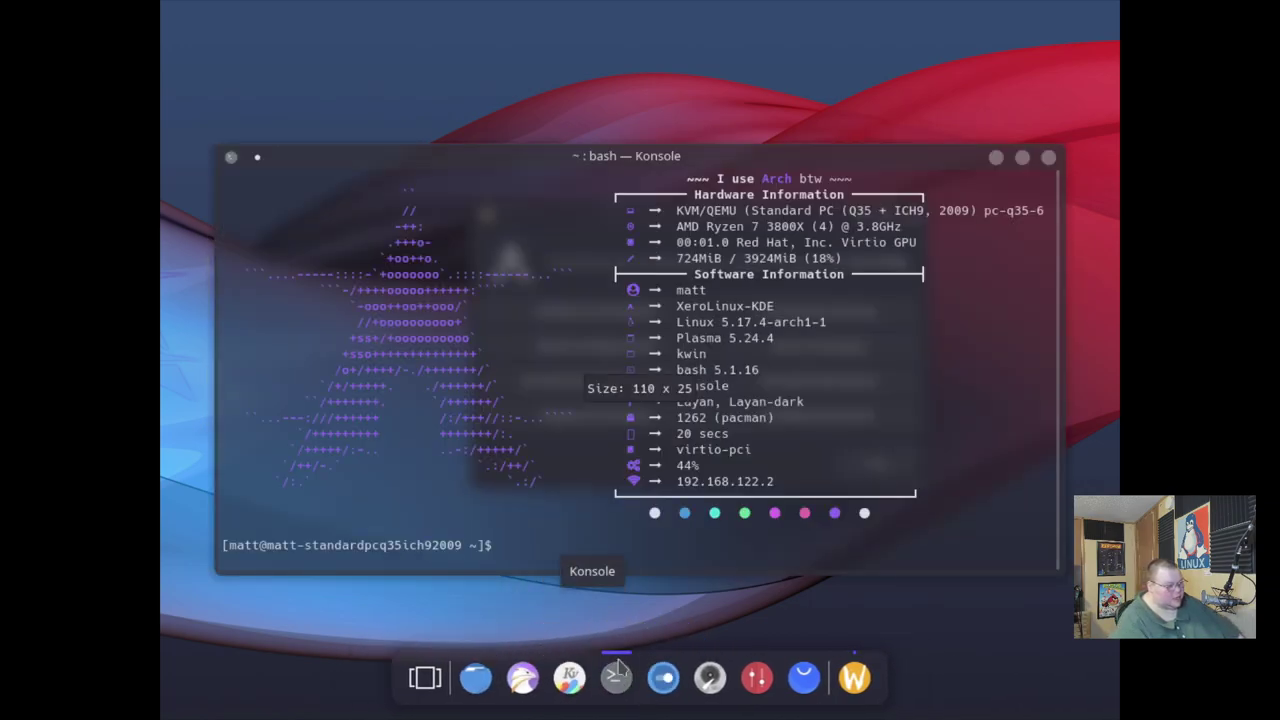
pyautogui.moveTo(618, 668)
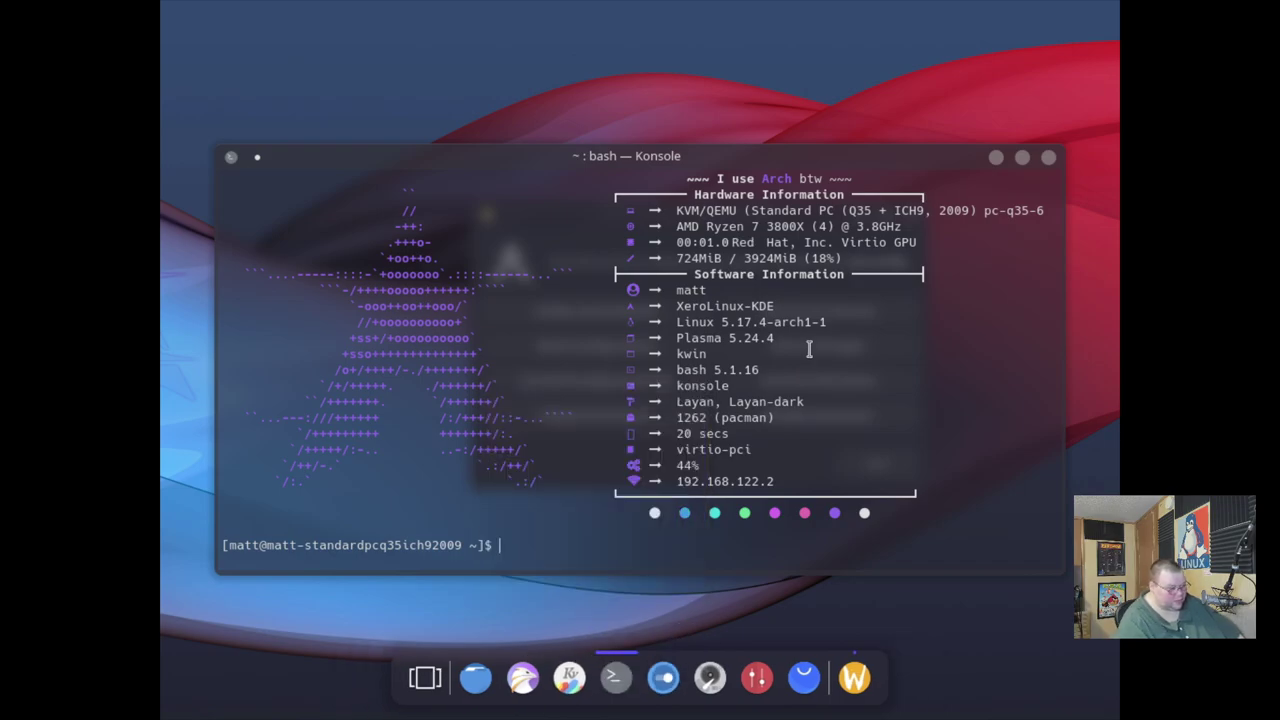
pyautogui.write('ls')
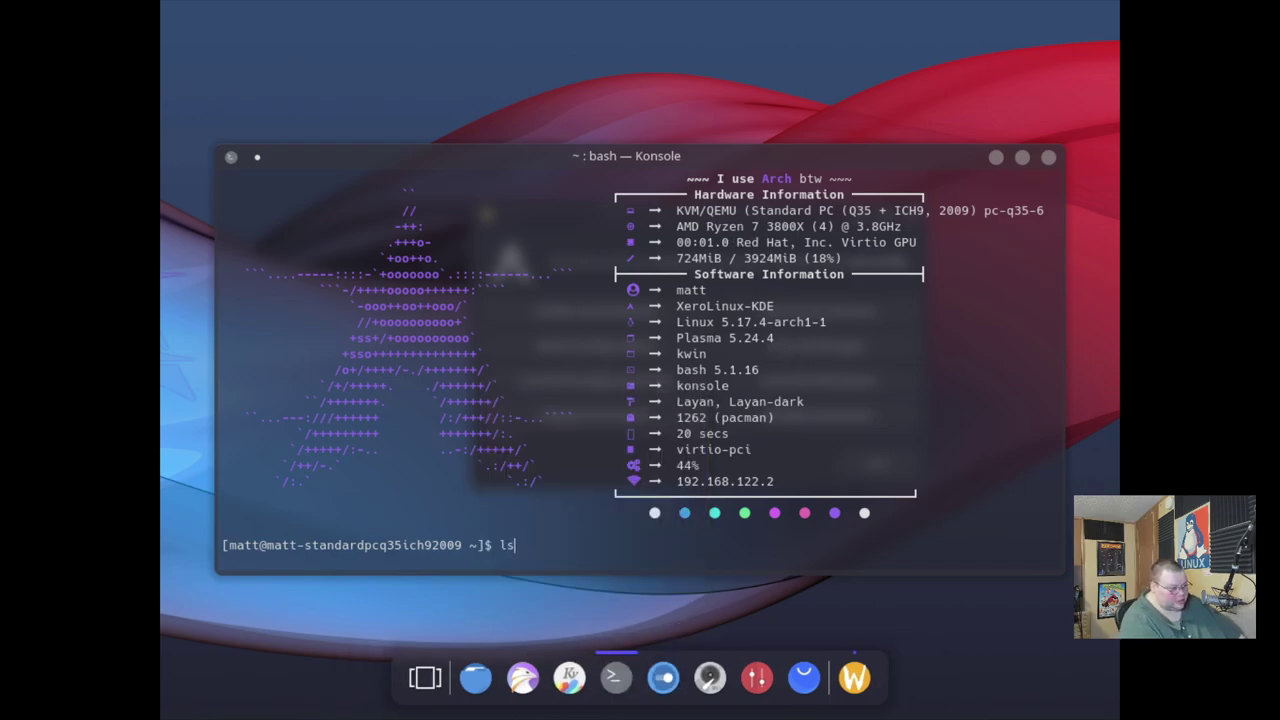
pyautogui.write('blk')
pyautogui.press('Return')
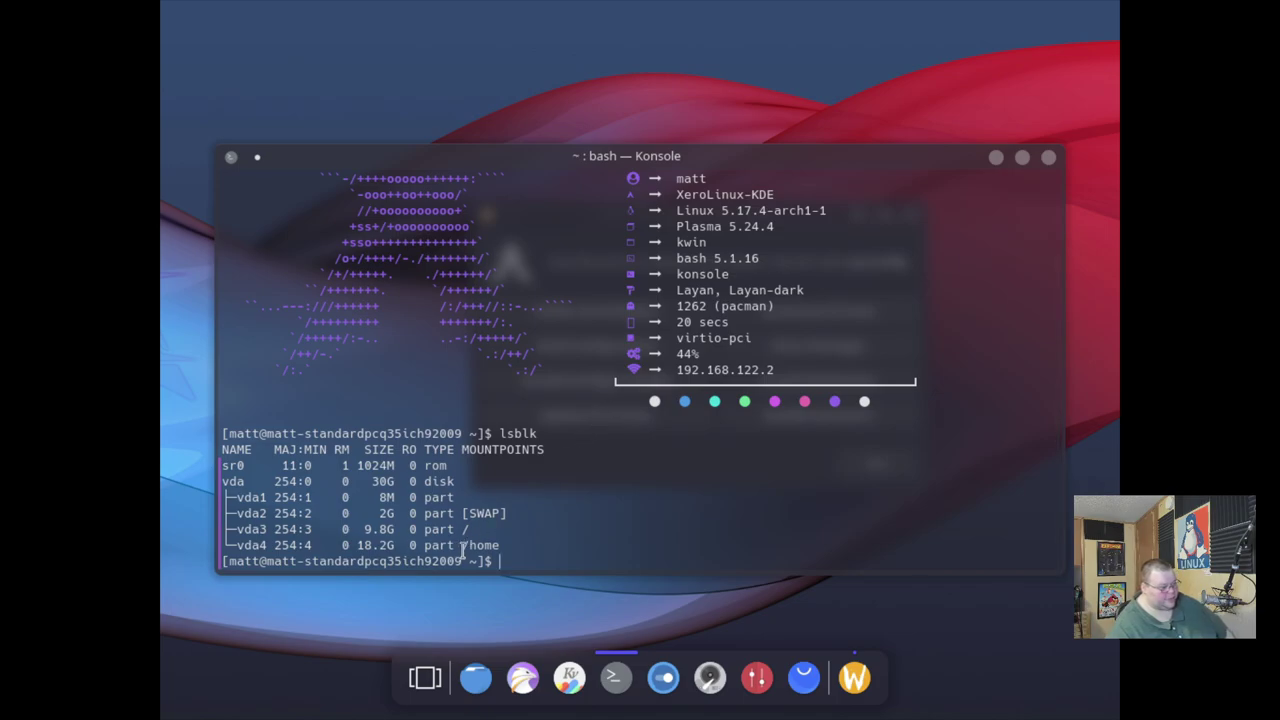
pyautogui.moveTo(509, 540); pyautogui.dragTo(259, 500)
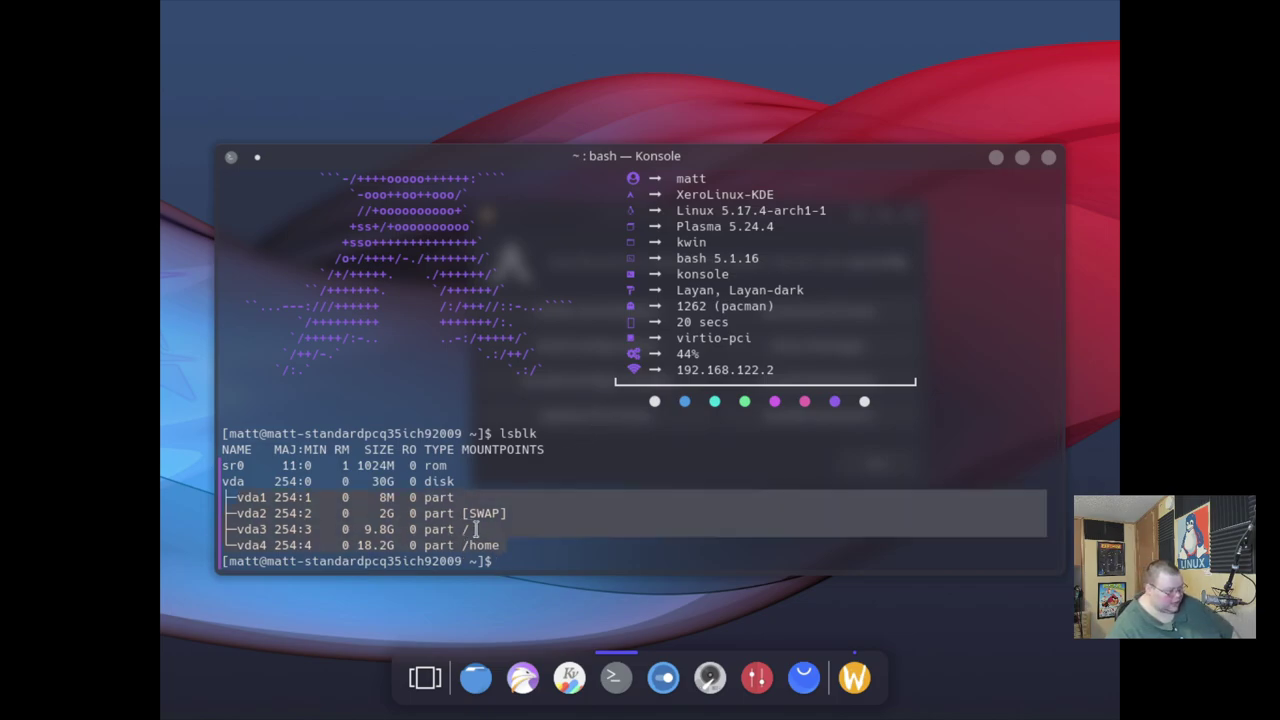
pyautogui.click(292, 511)
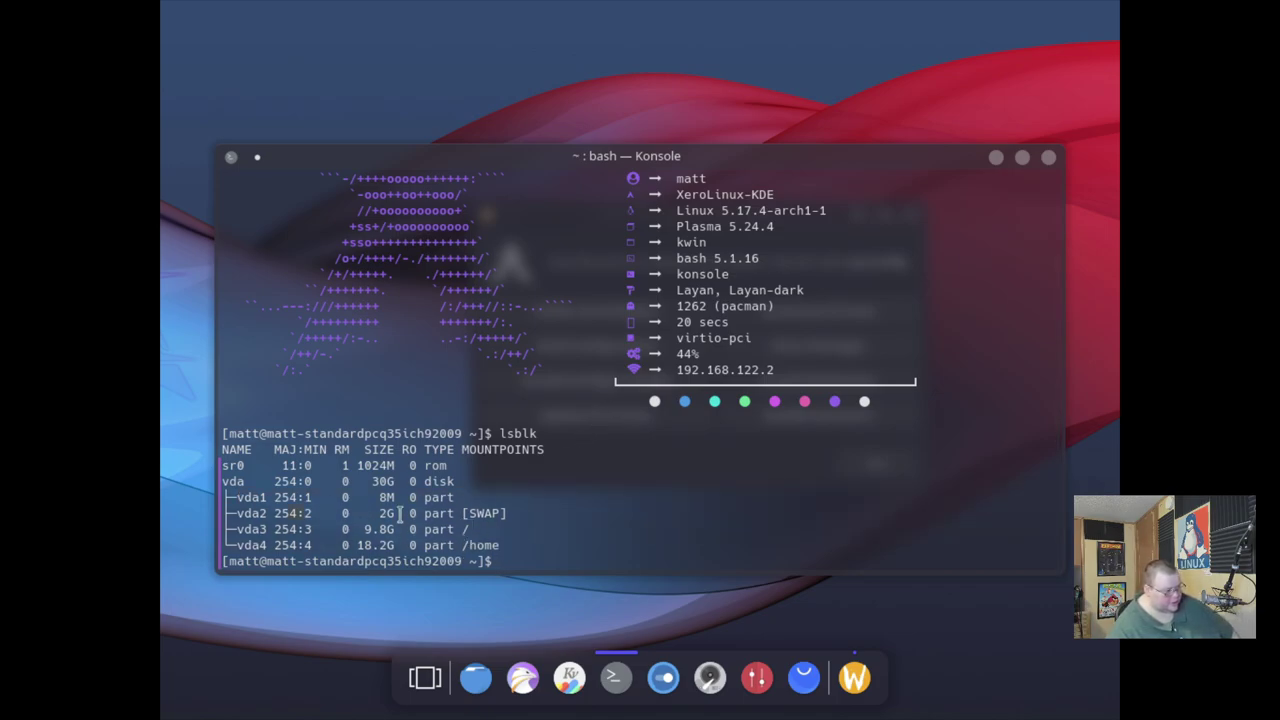